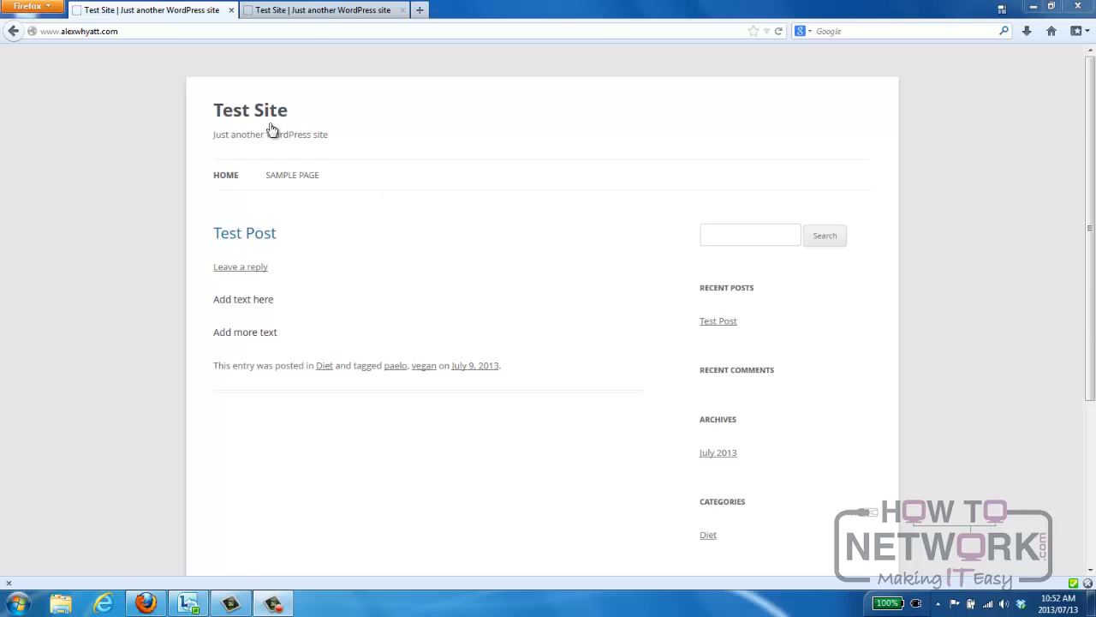
Open the WordPress admin login page by adding /wp-admin to the site's address.
left_click(147, 33)
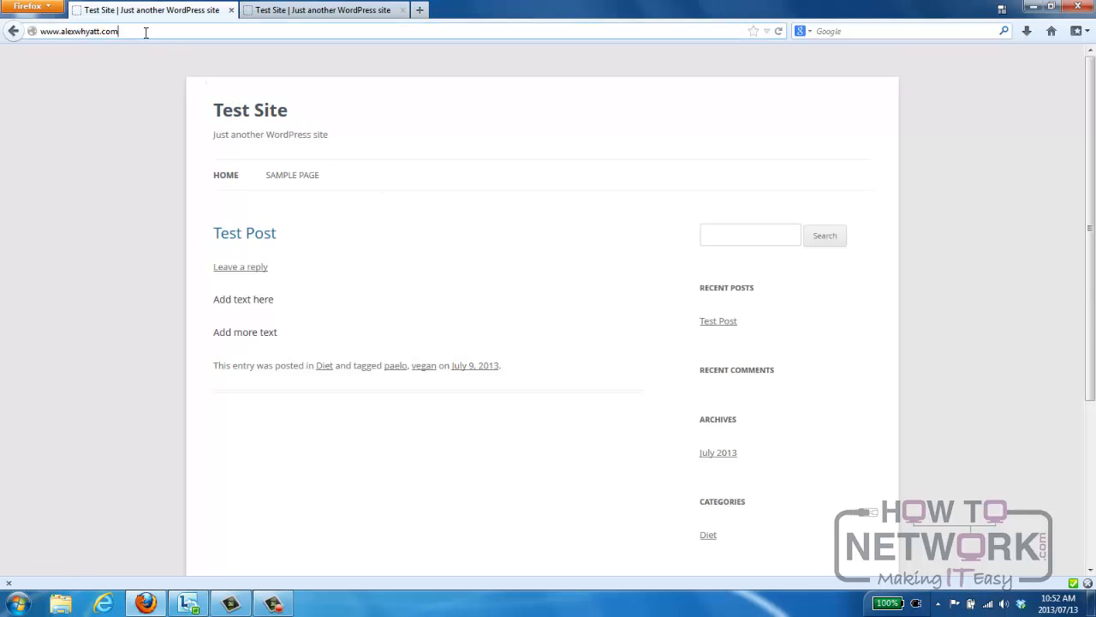
left_click(148, 33)
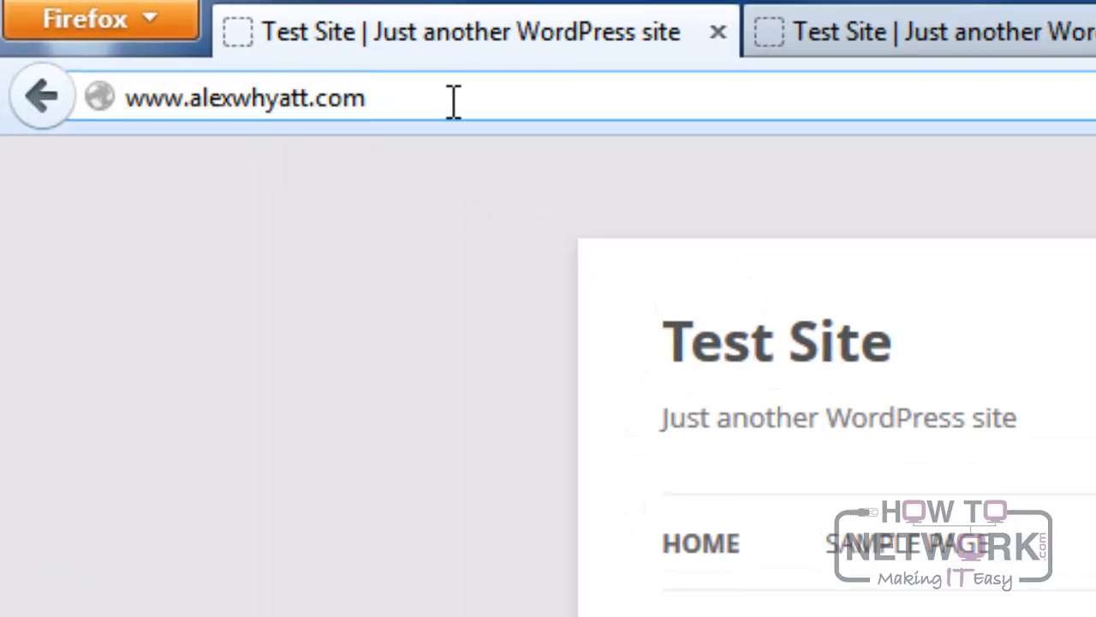
type("/wp")
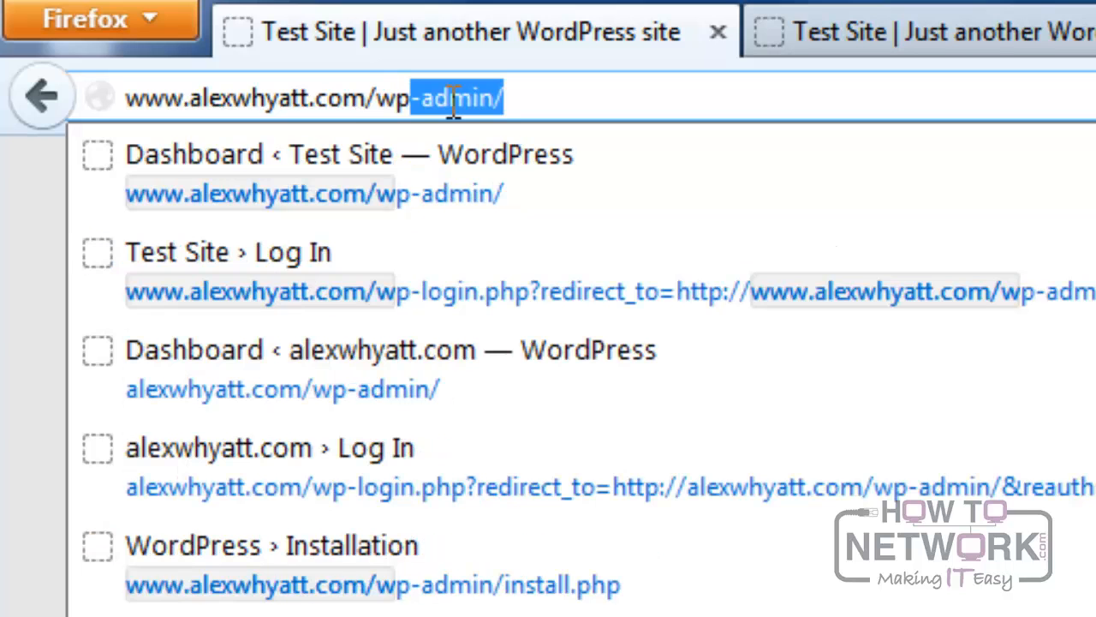
type("-admin")
key("Return")
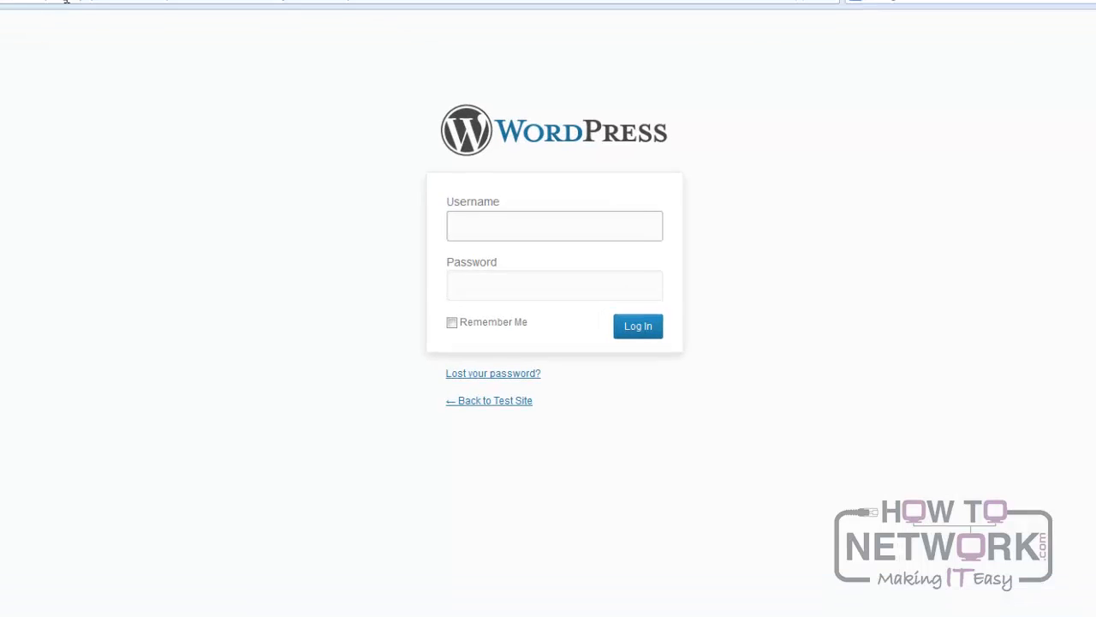
Log in to the WordPress dashboard with the administrator username and account password.
type("@dmian")
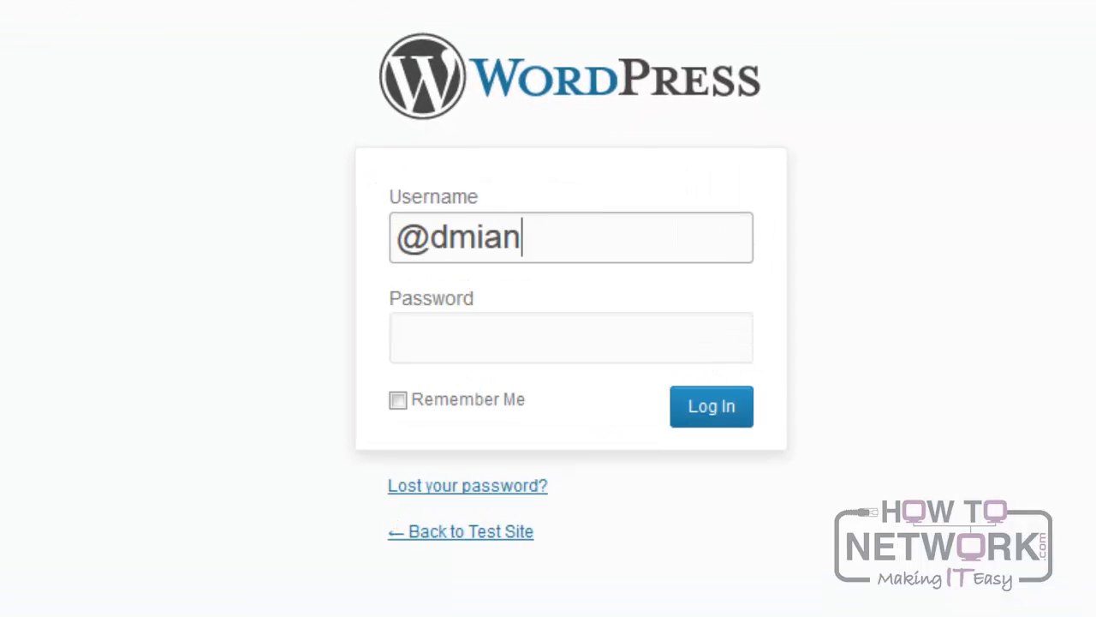
key("BackSpace")
key("BackSpace")
type("n")
key("Tab")
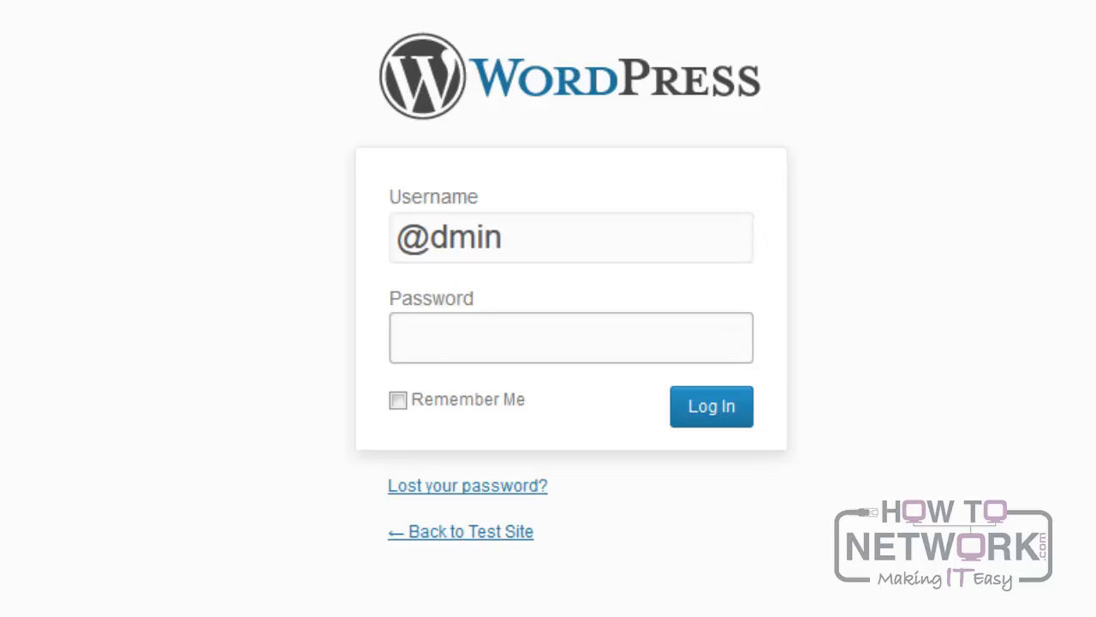
type("********")
key("Return")
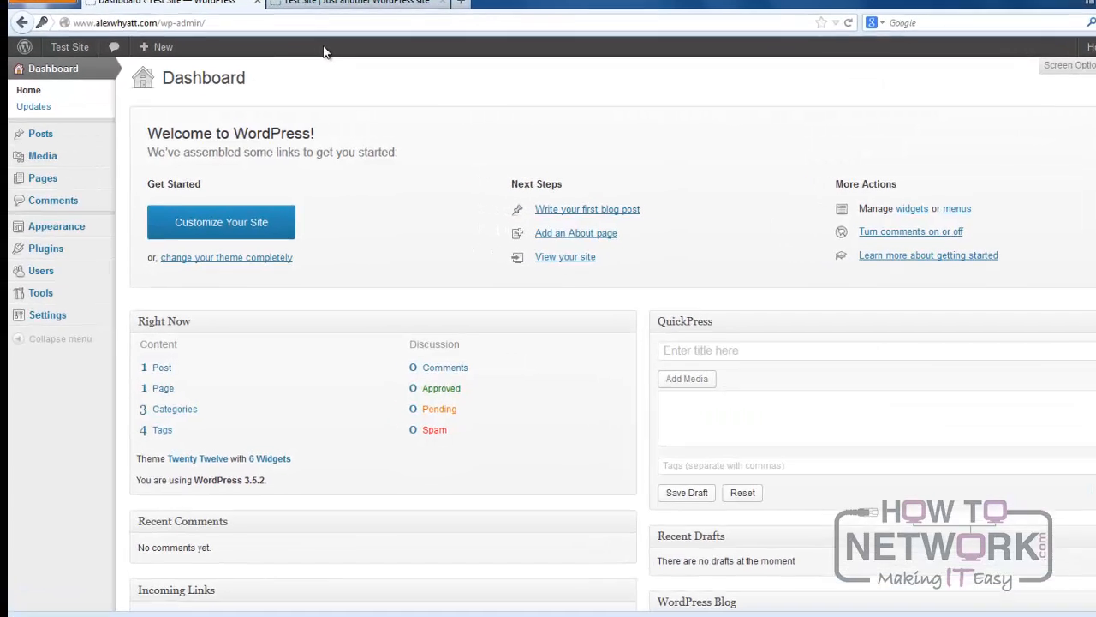
Start a new page from the dashboard.
mouse_move(37, 184)
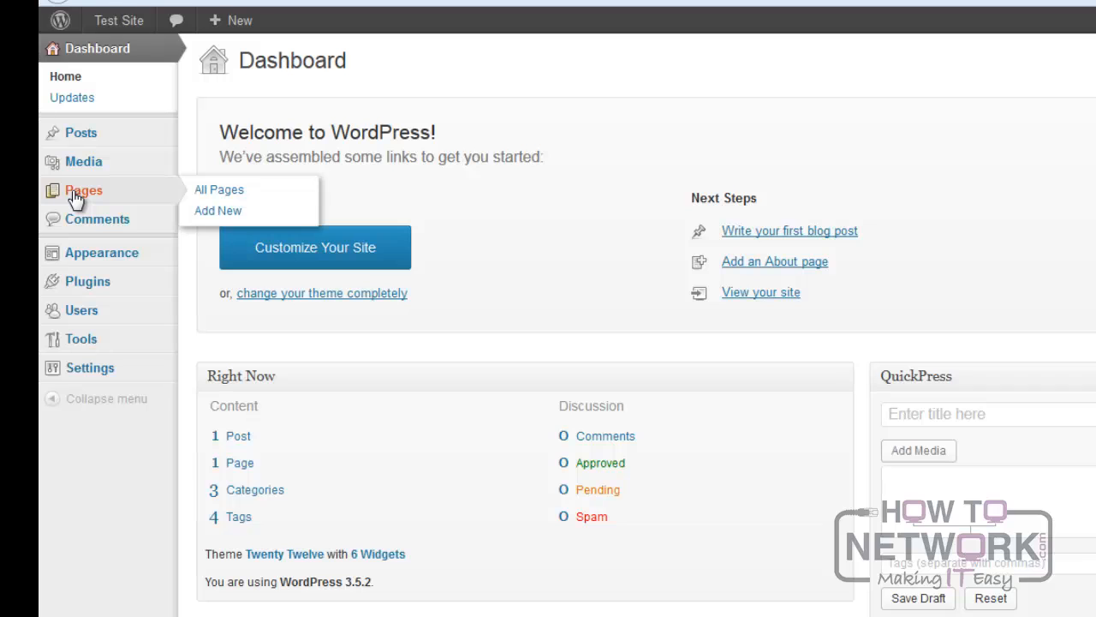
left_click(205, 211)
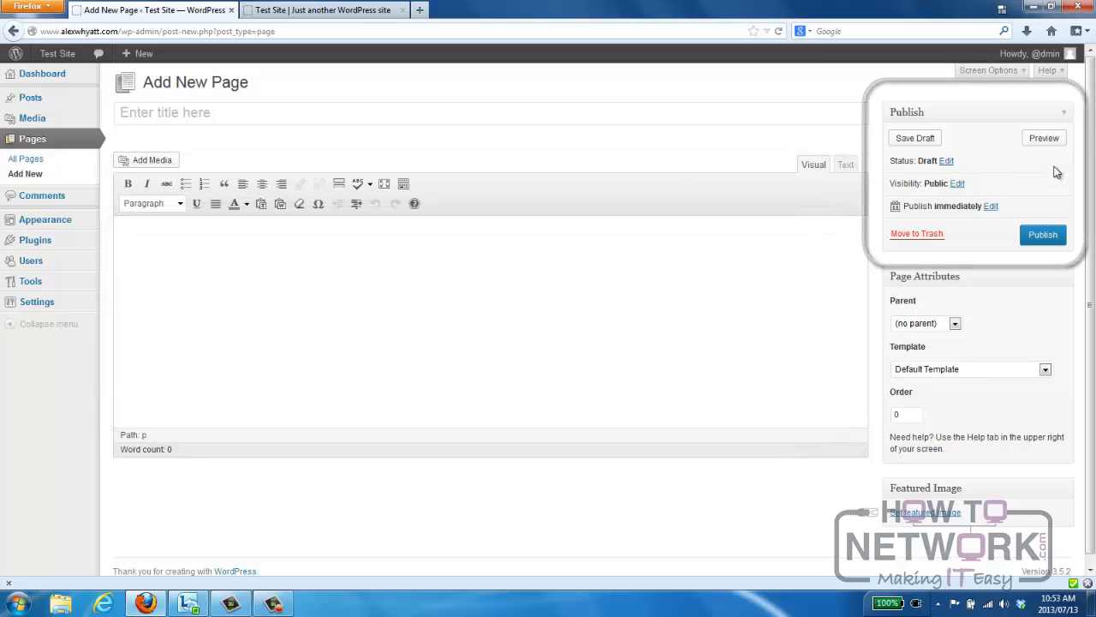
Examine the new page's visibility and publish-date options, cancelling out of each without changes.
left_click(957, 183)
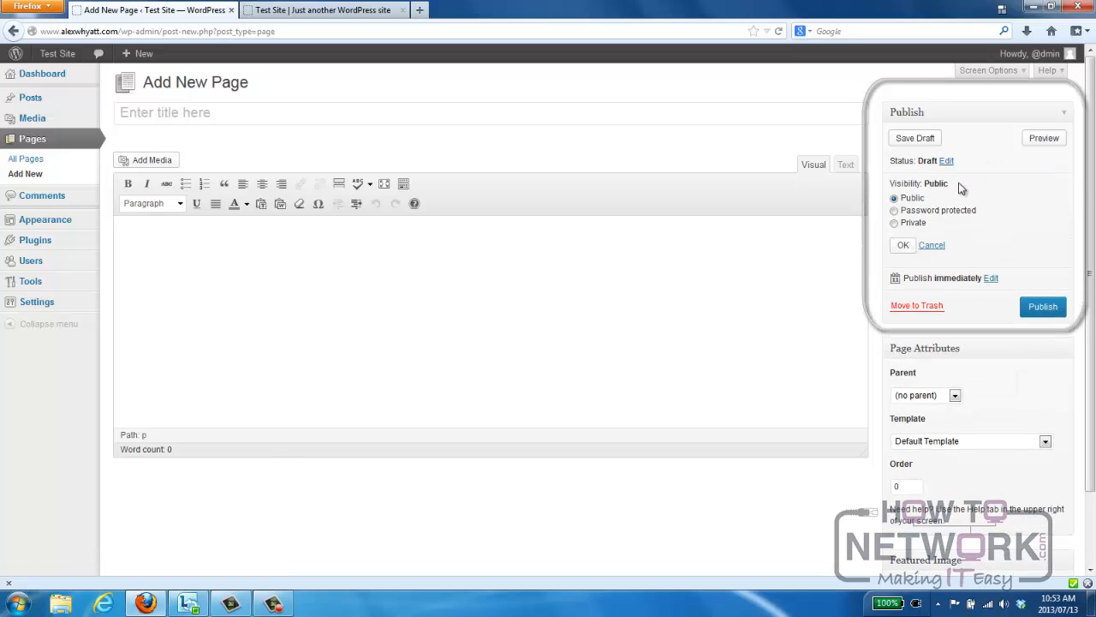
left_click(932, 245)
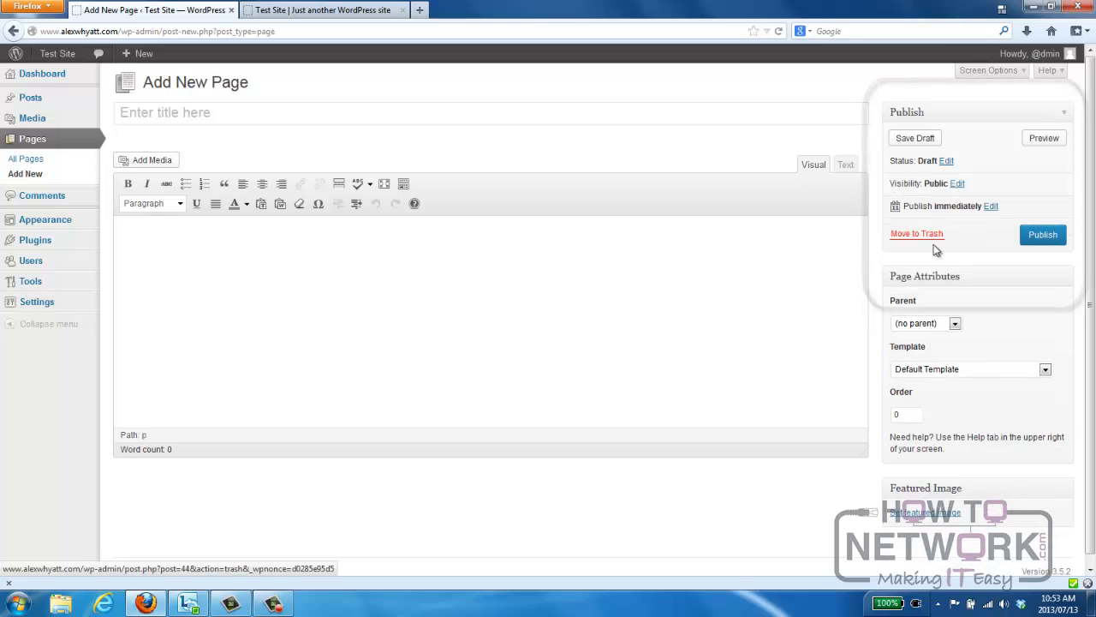
left_click(991, 207)
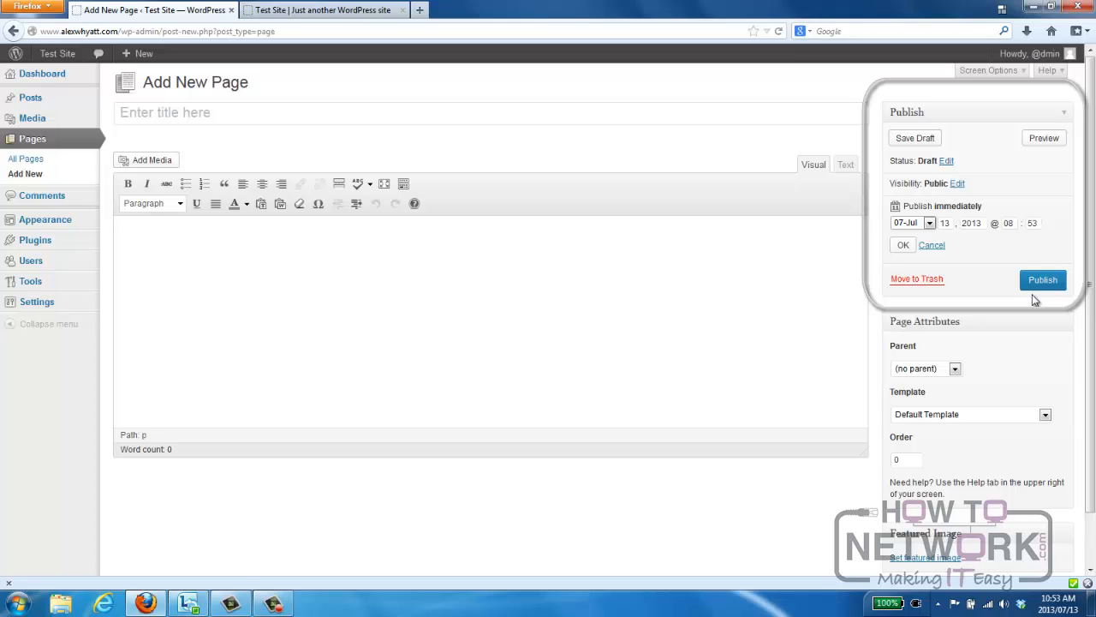
left_click(934, 247)
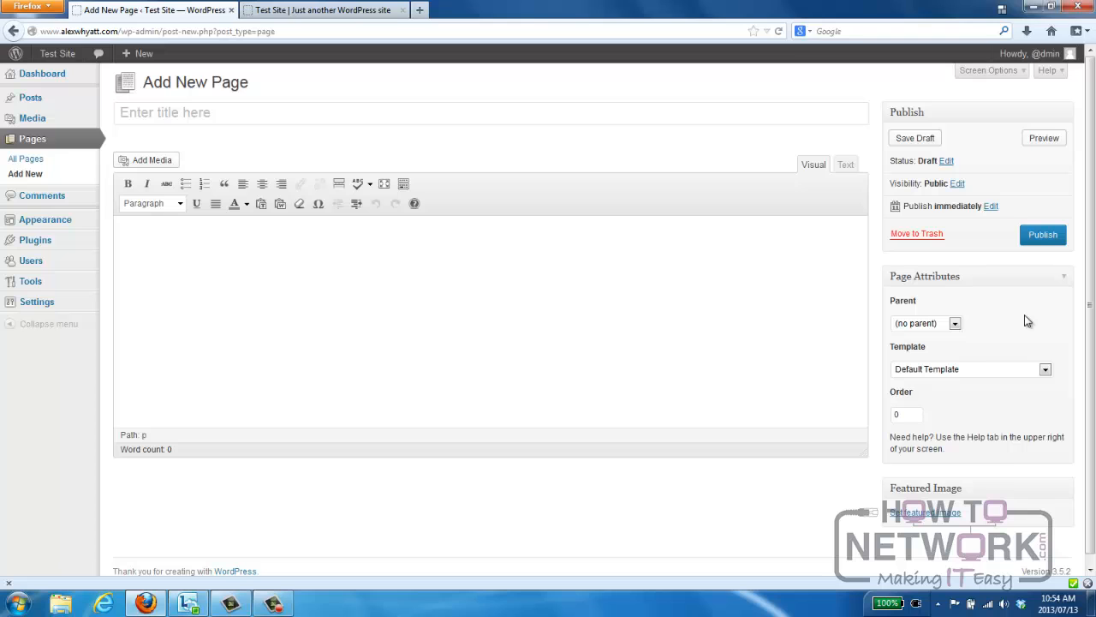
Publish the page with the title "A test page" and the body text "This is some test text".
left_click(497, 114)
type("A")
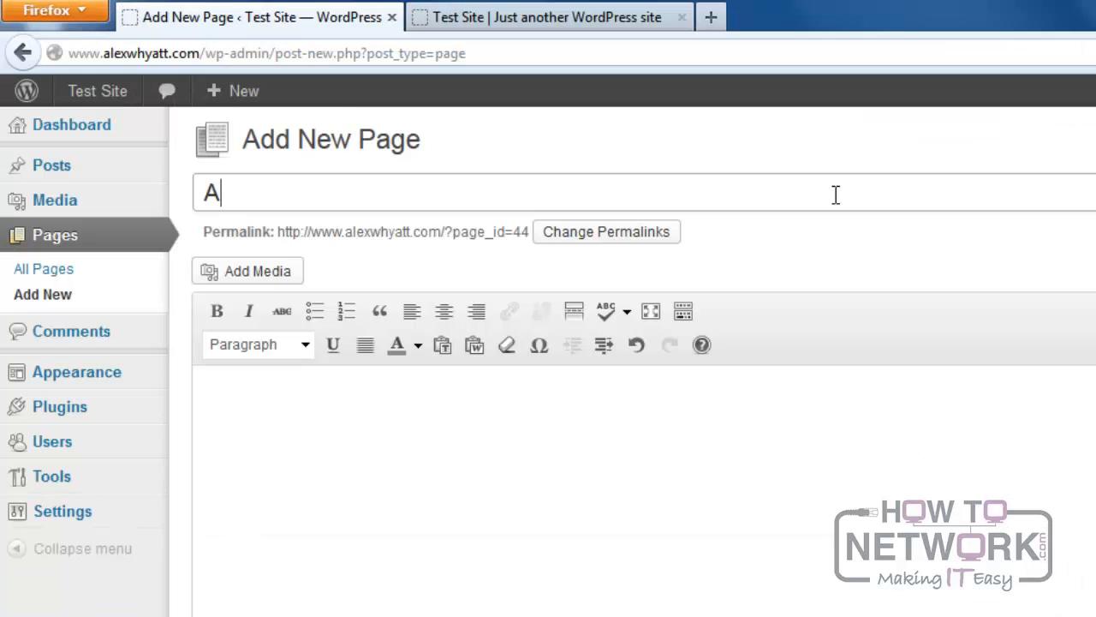
type(" test page")
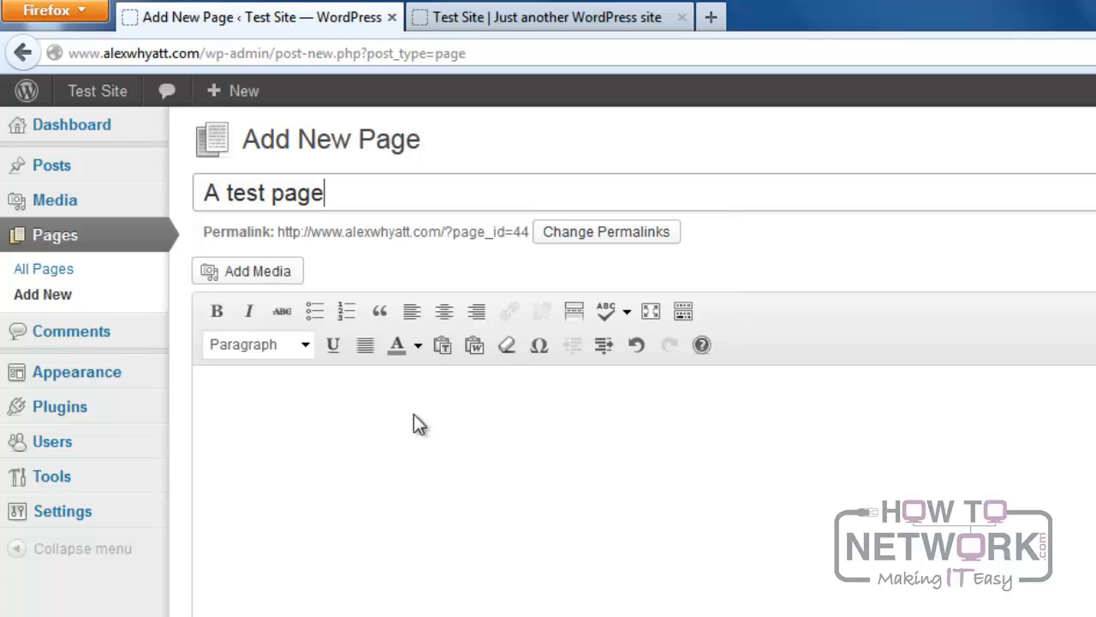
left_click(220, 397)
type("This is ")
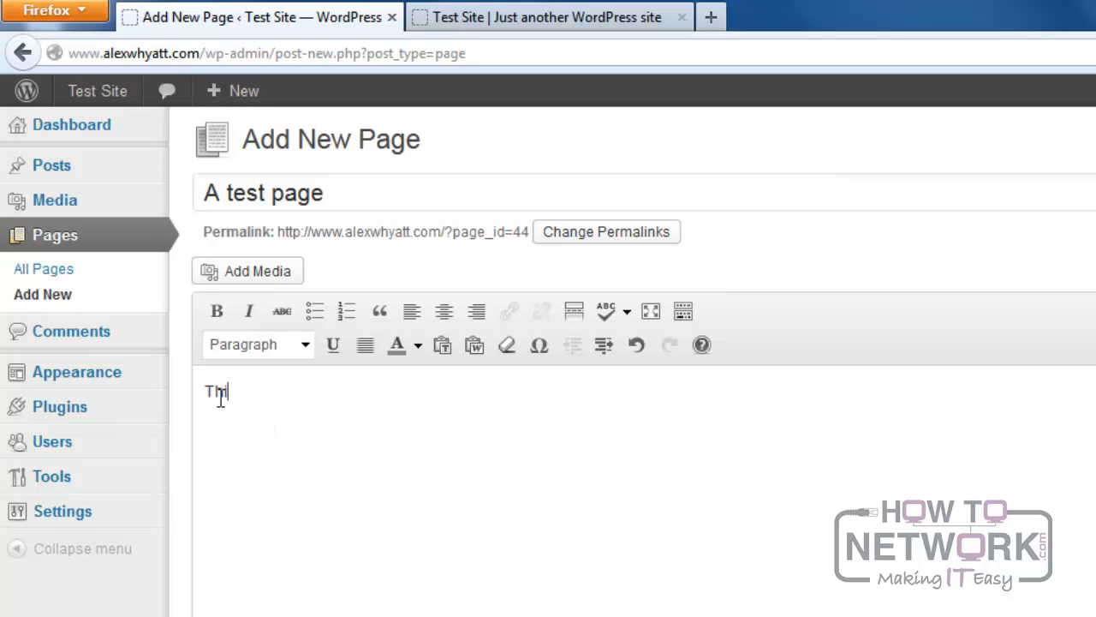
type("some test te")
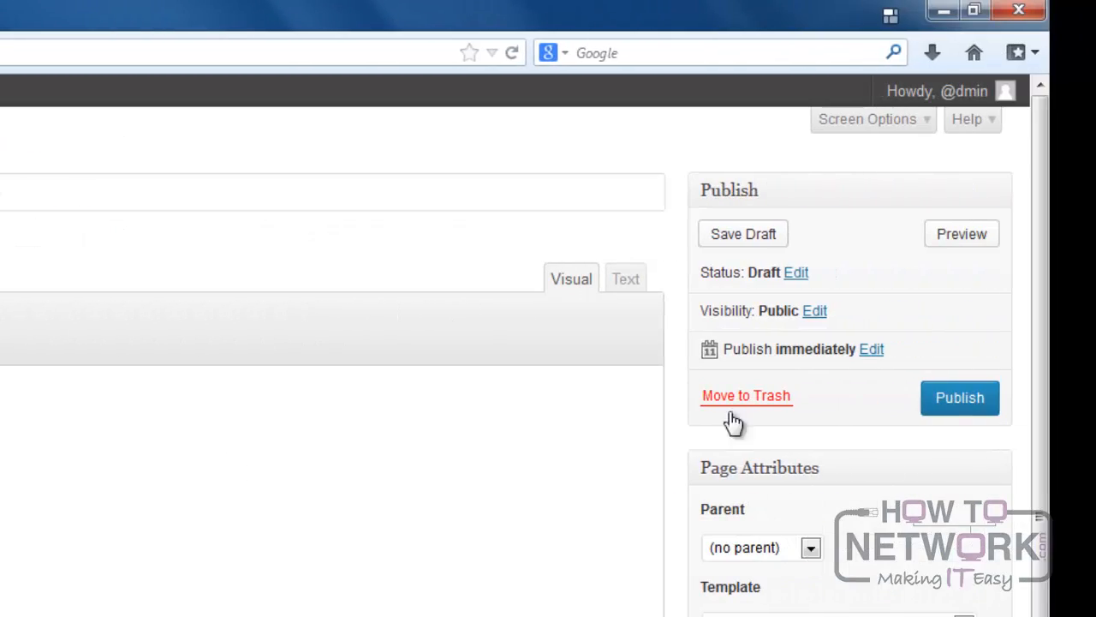
left_click(965, 400)
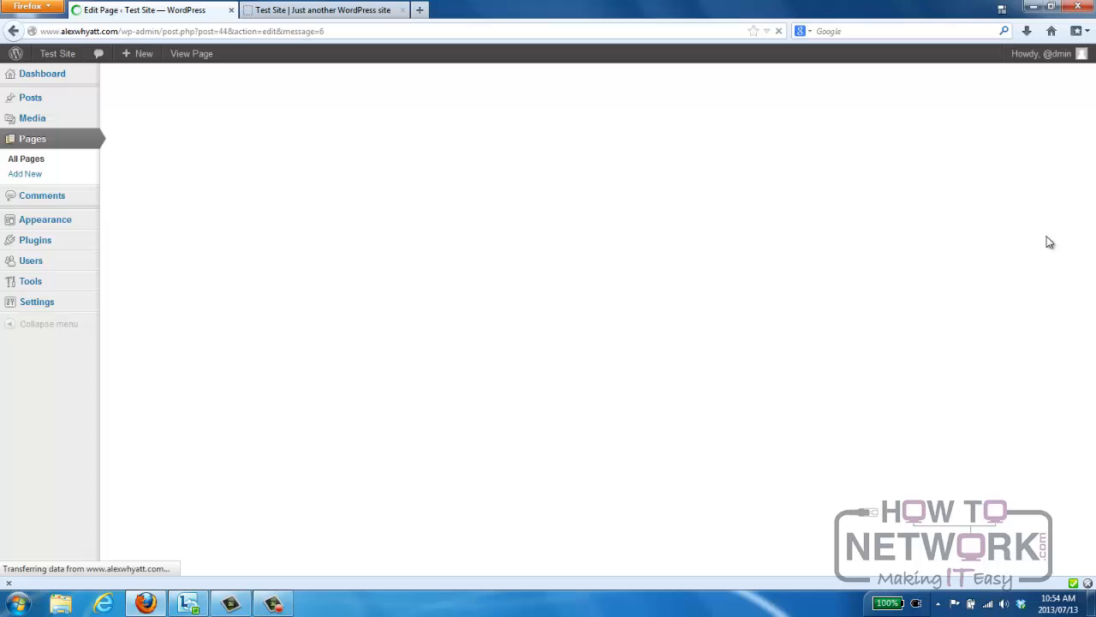
Reload the live site, view A test page from its navigation, and return to the home page.
left_click(360, 11)
key("F5")
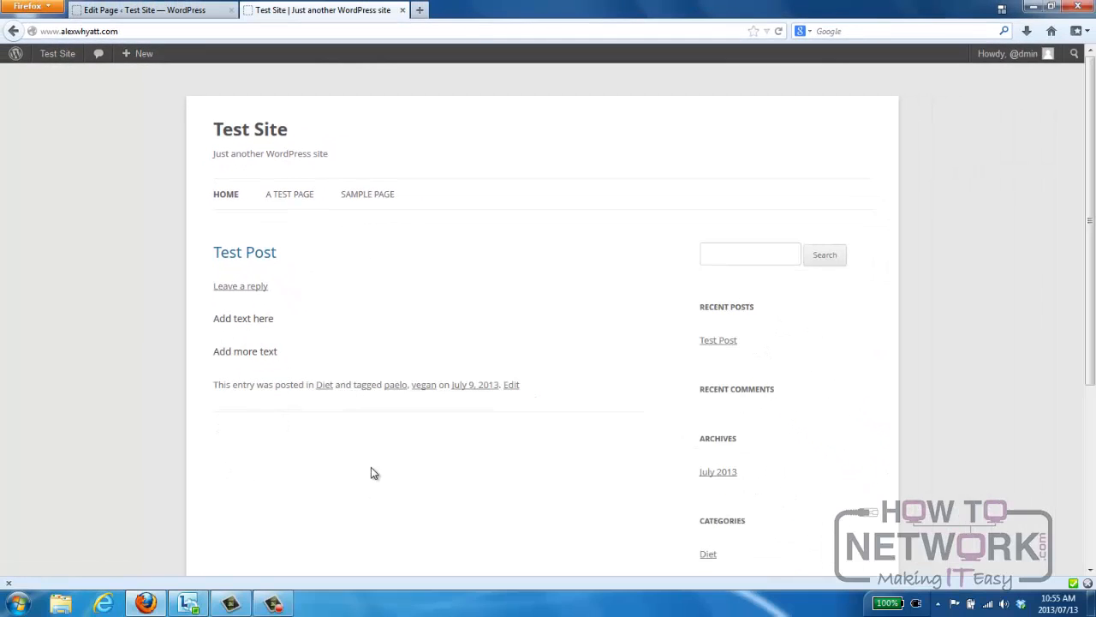
left_click(290, 197)
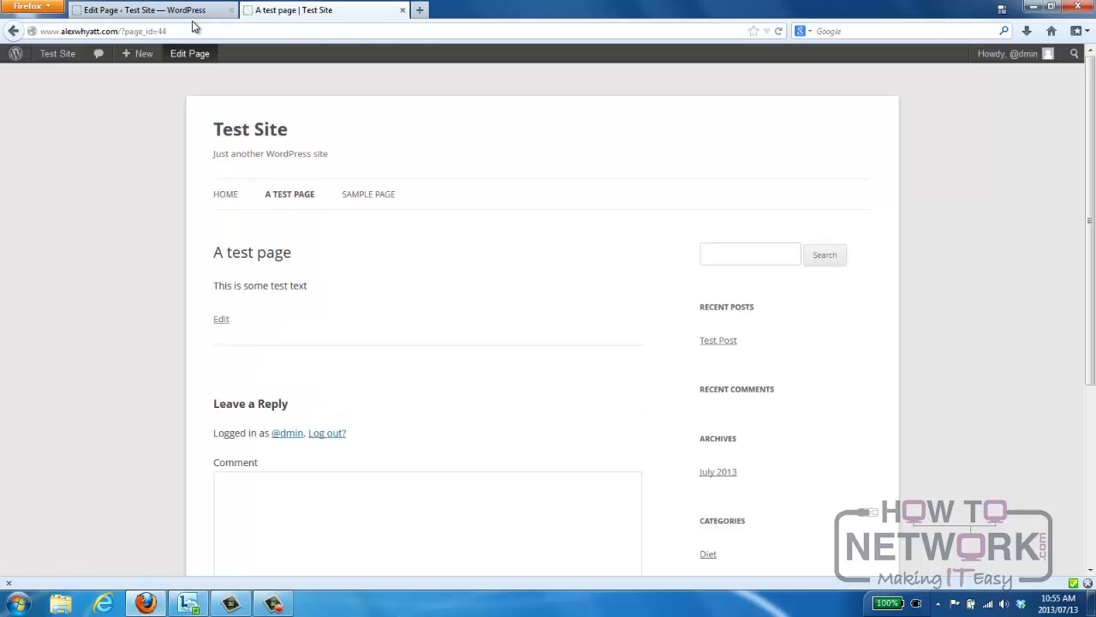
left_click(226, 196)
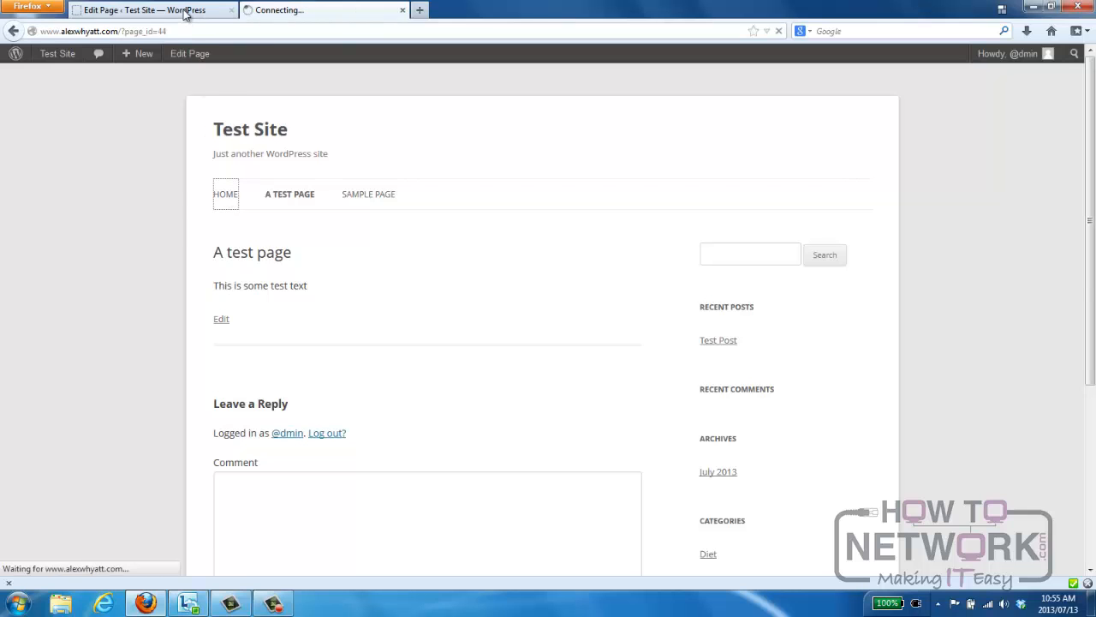
Create and publish another page titled "B Test Page" with the body text "This is the second test page".
left_click(185, 11)
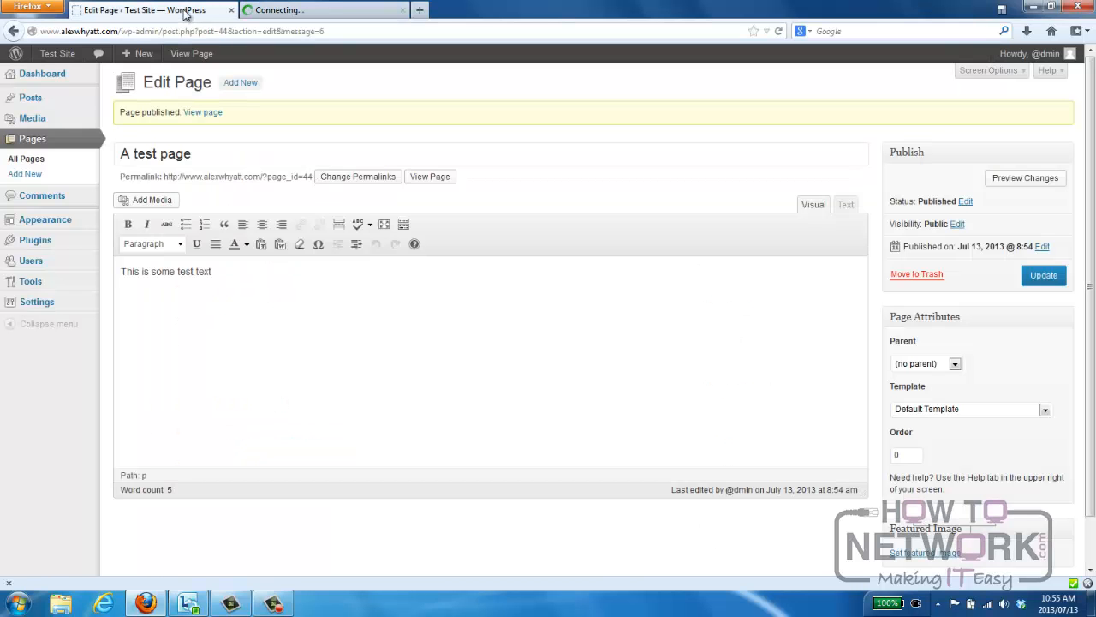
left_click(241, 84)
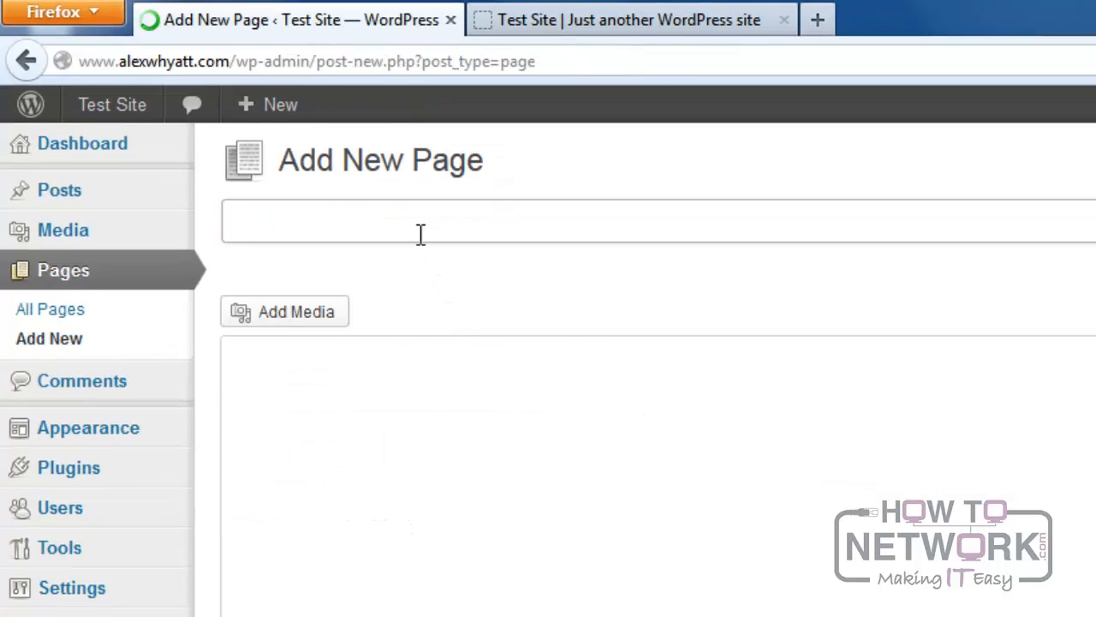
type("B Tes")
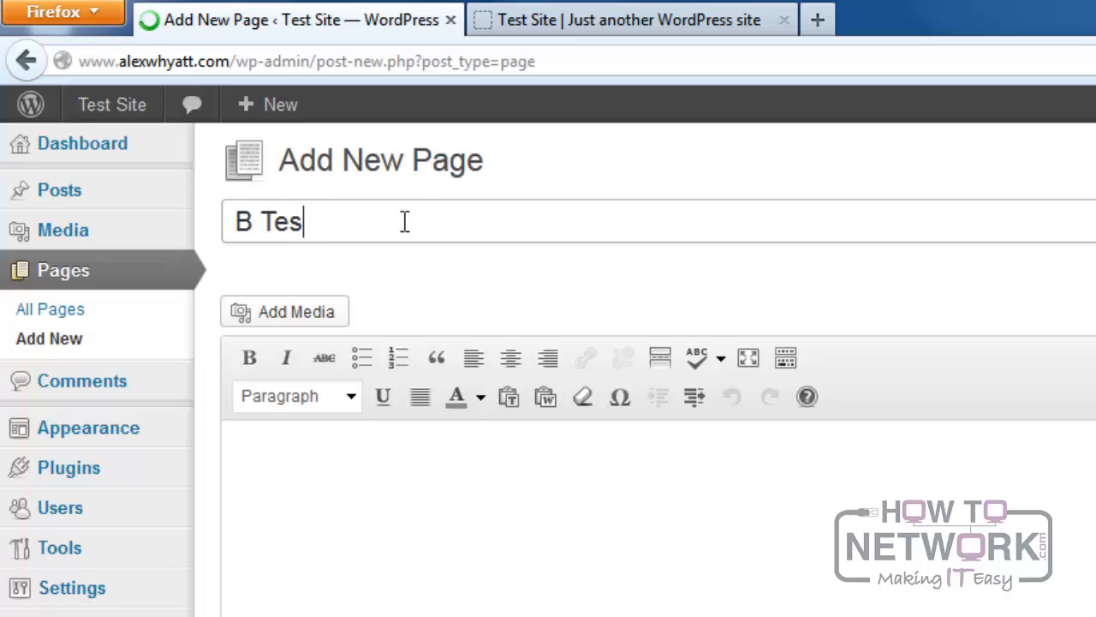
type("t Page")
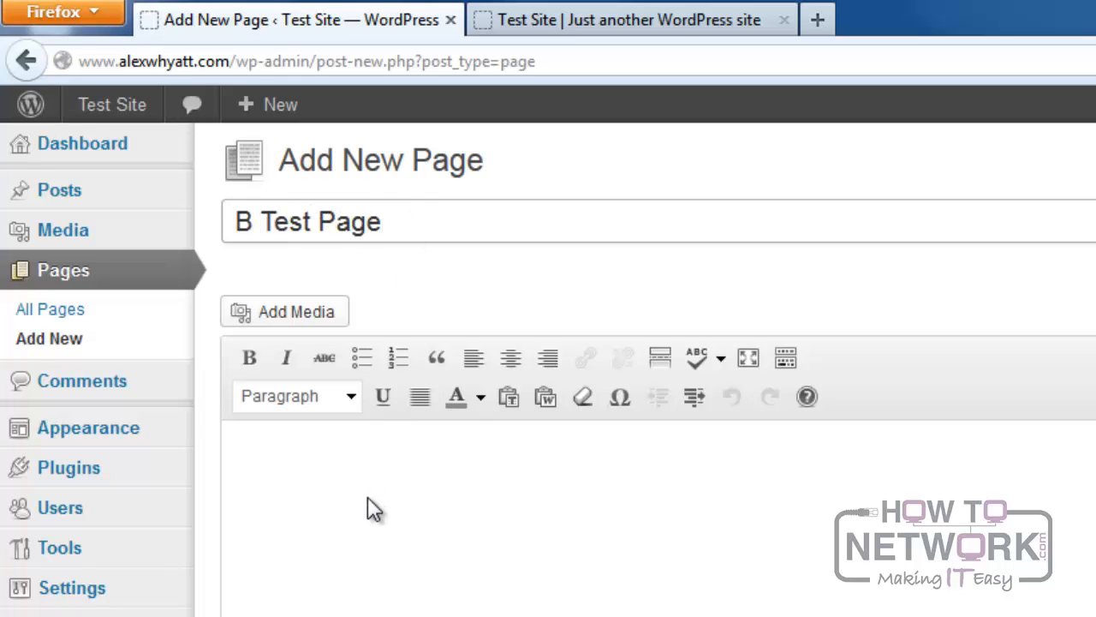
left_click(373, 509)
type("This is the sec")
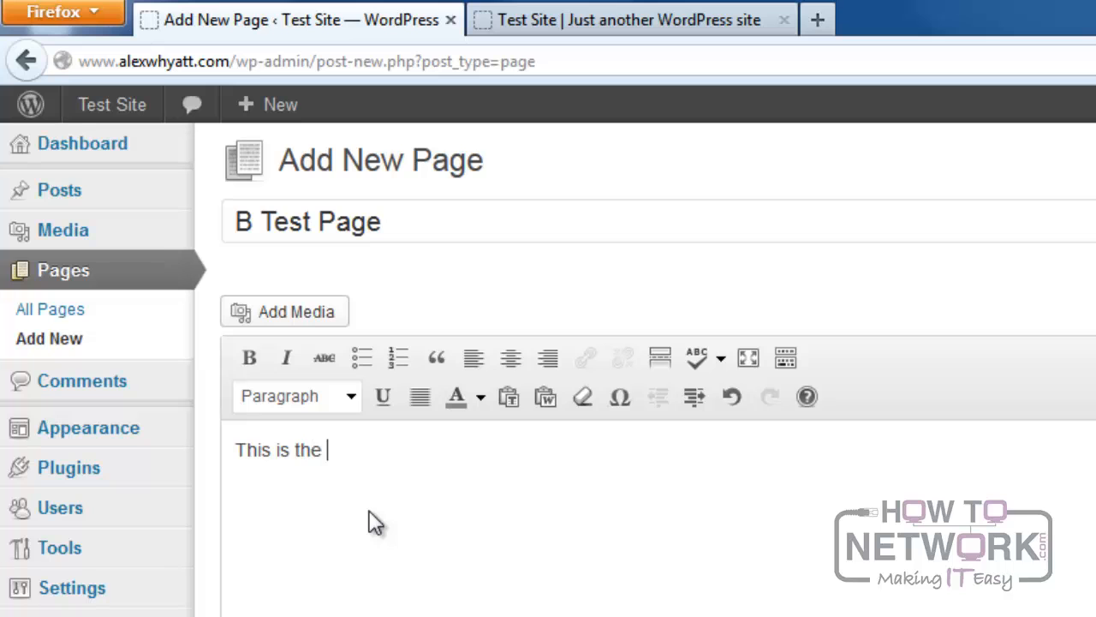
type("ond test page")
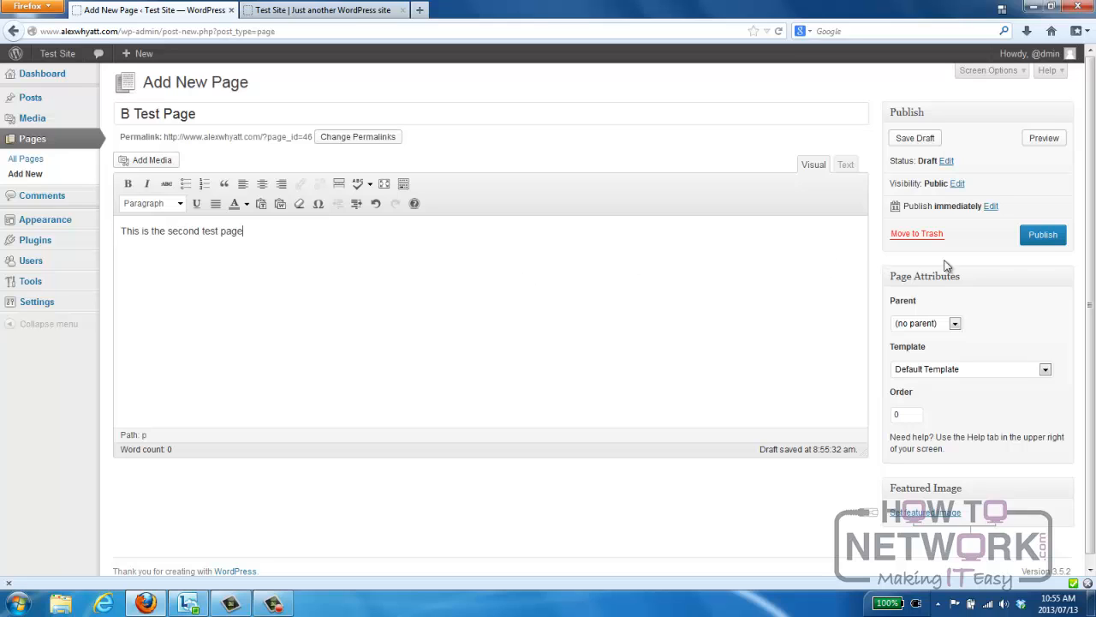
left_click(1044, 236)
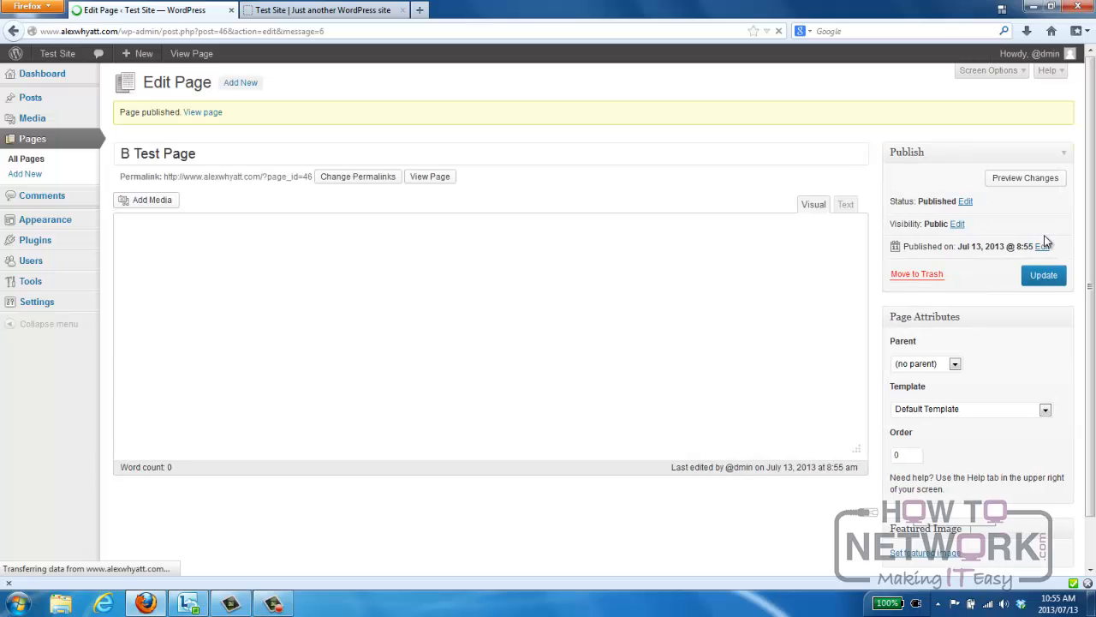
View B Test Page on the live site through its navigation.
left_click(340, 15)
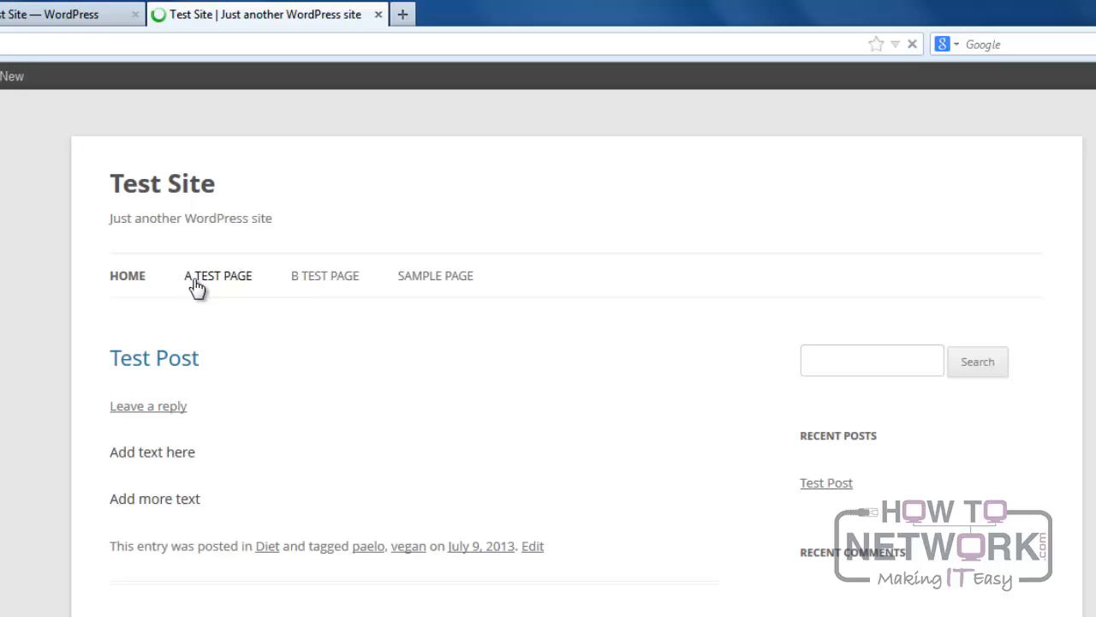
left_click(309, 288)
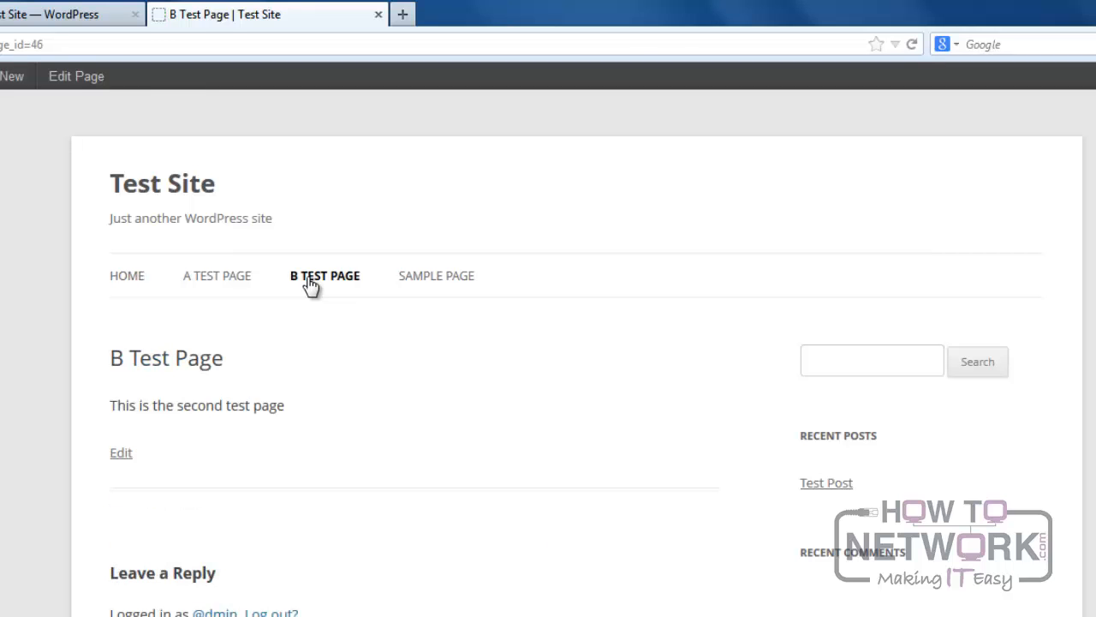
Set B Test Page's parent to Sample Page and update the page.
left_click(66, 17)
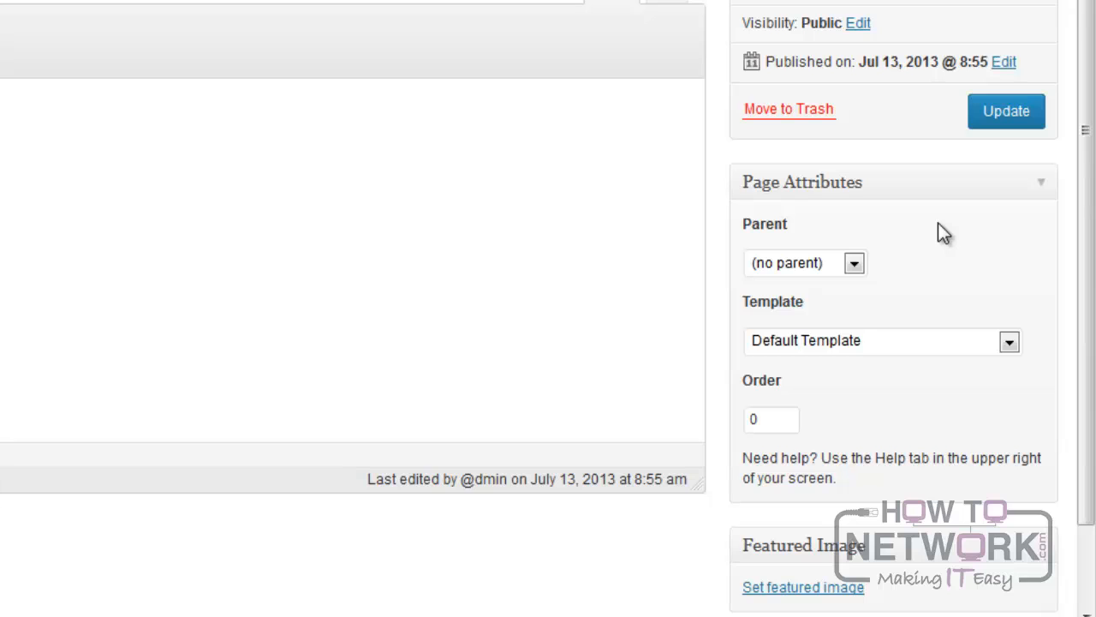
left_click(856, 265)
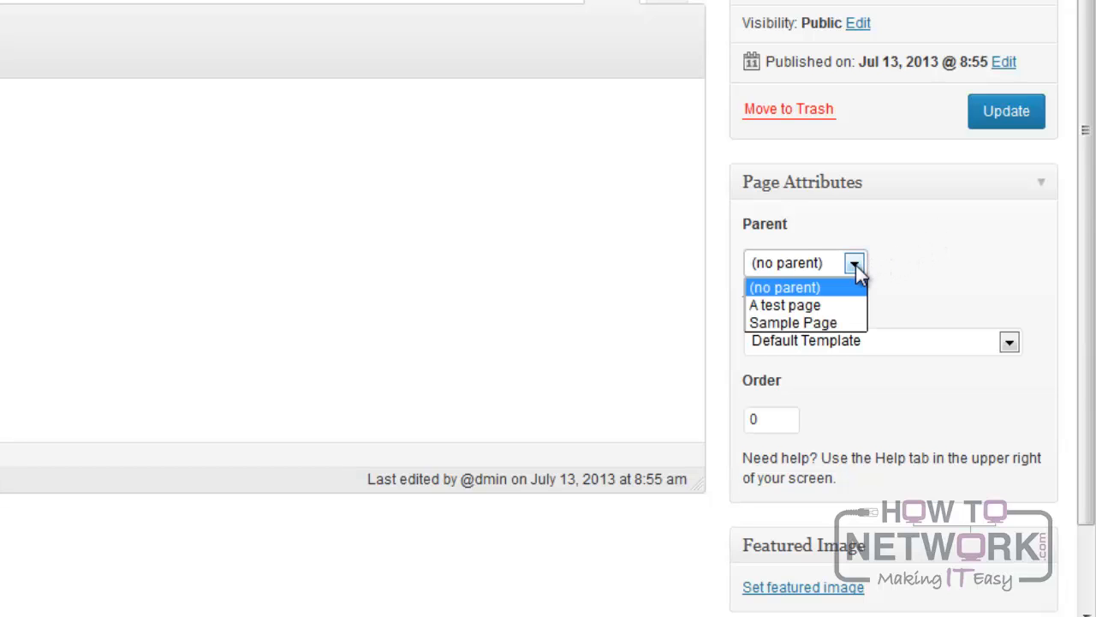
left_click(839, 323)
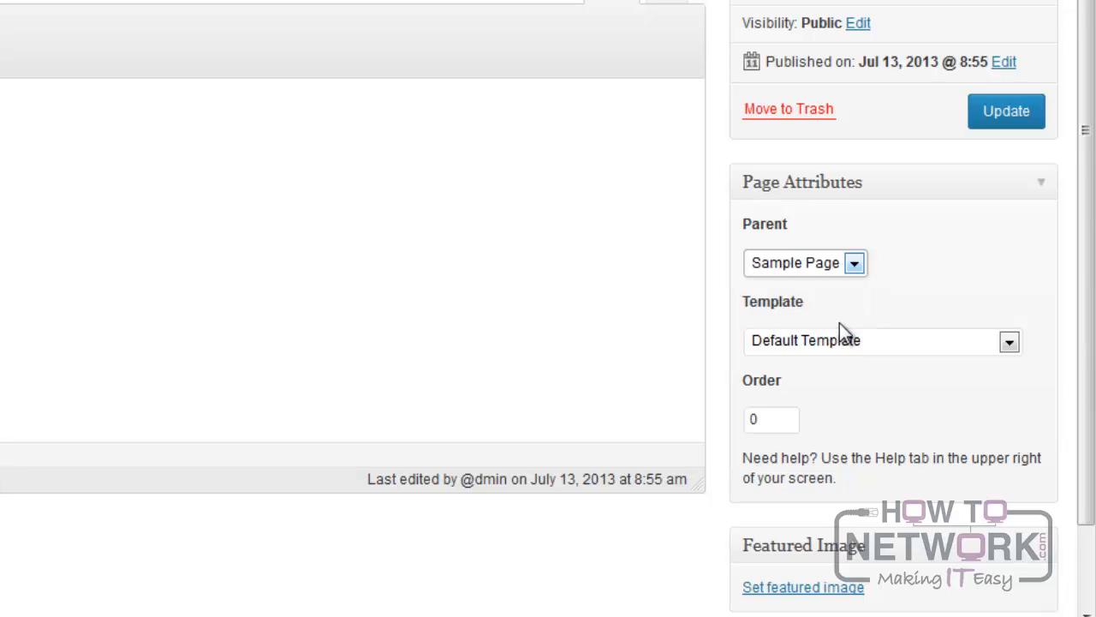
left_click(993, 118)
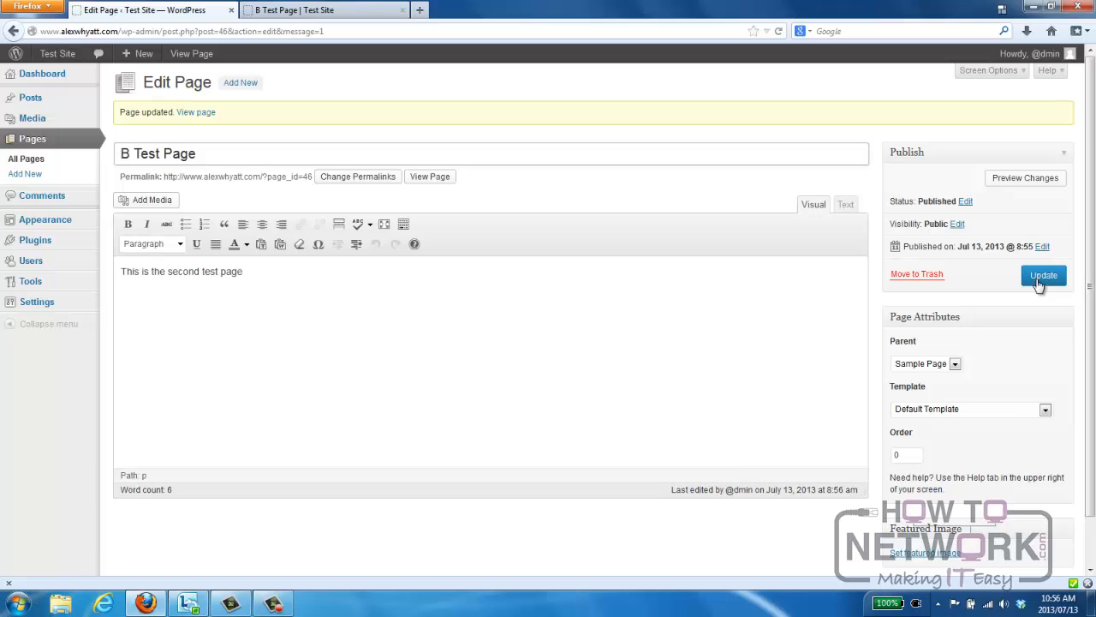
Reload the live site to check where B Test Page sits in the navigation.
left_click(356, 15)
key("F5")
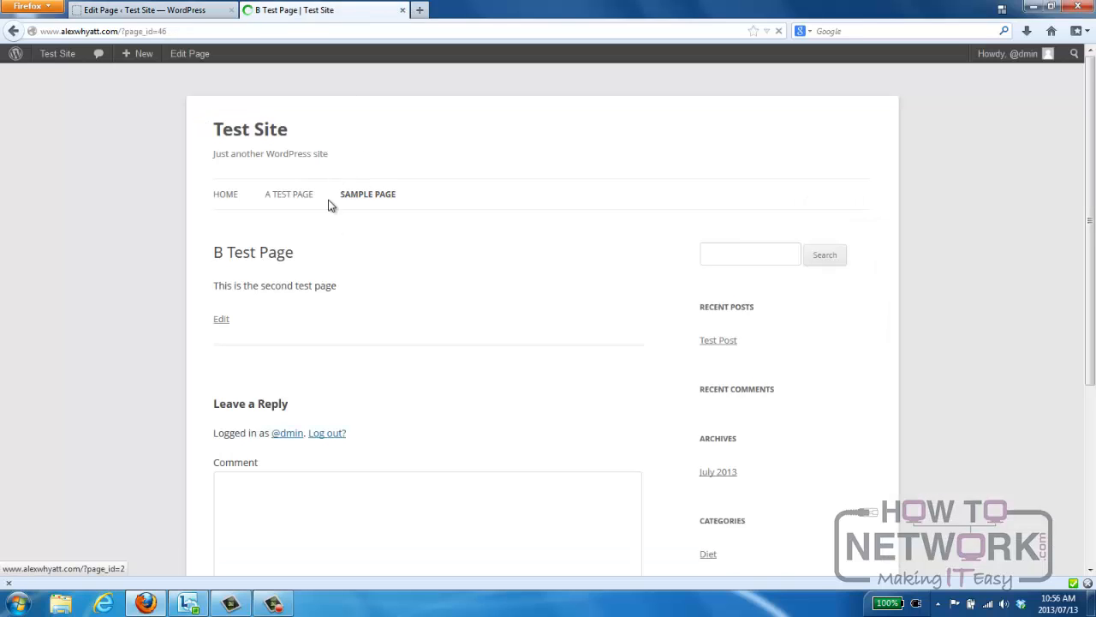
View B Test Page from the Sample Page submenu on the live site, switching to A Test Page and back.
mouse_move(371, 200)
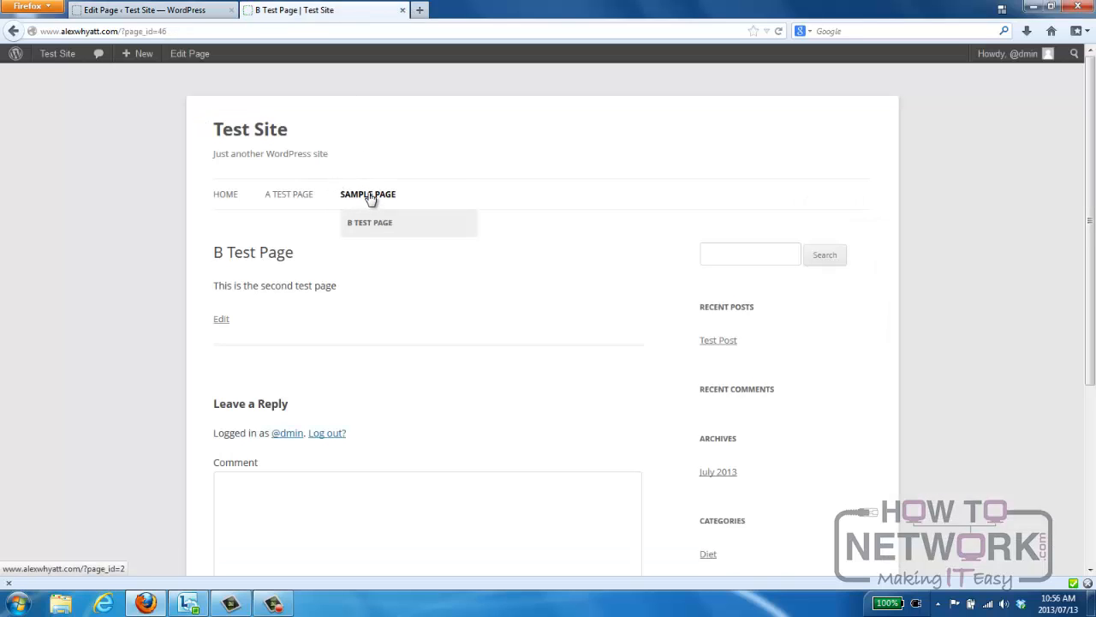
left_click(382, 228)
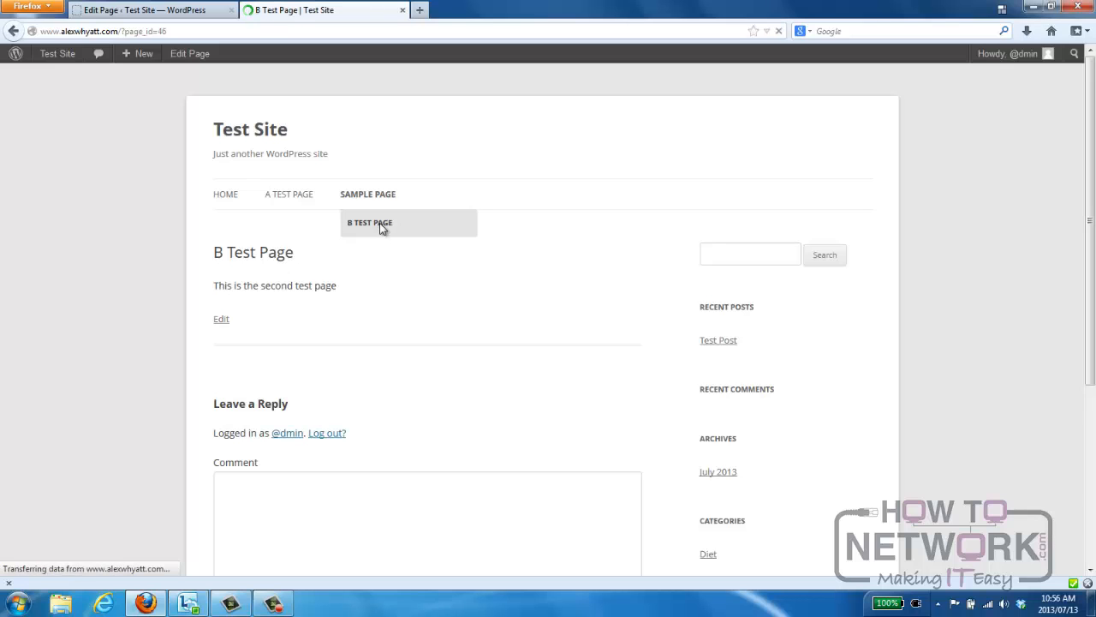
left_click(280, 199)
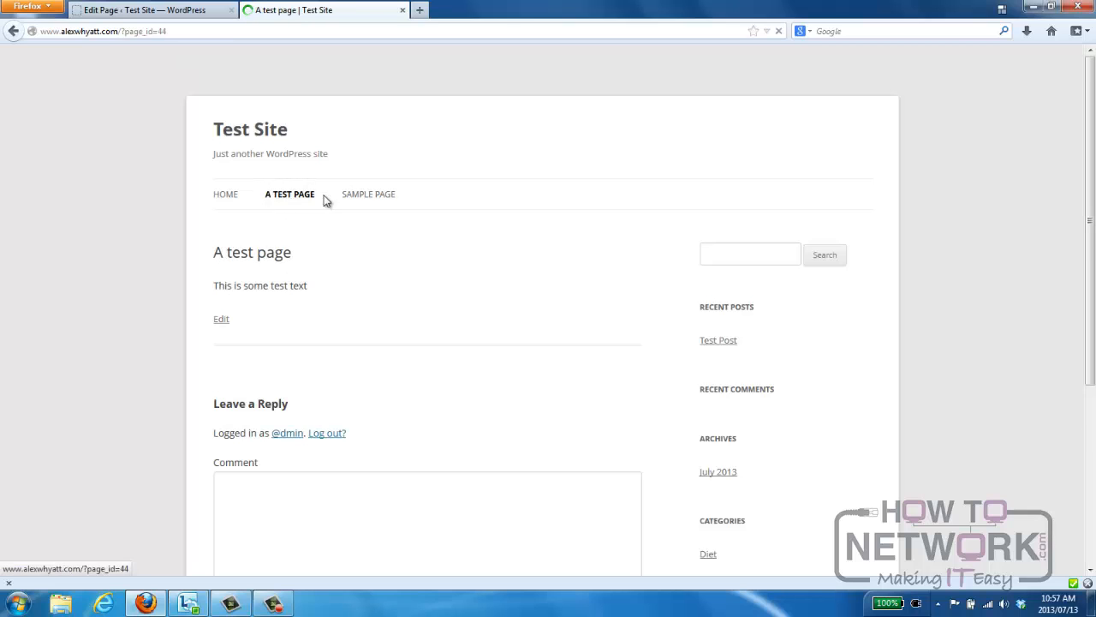
mouse_move(372, 203)
left_click(377, 225)
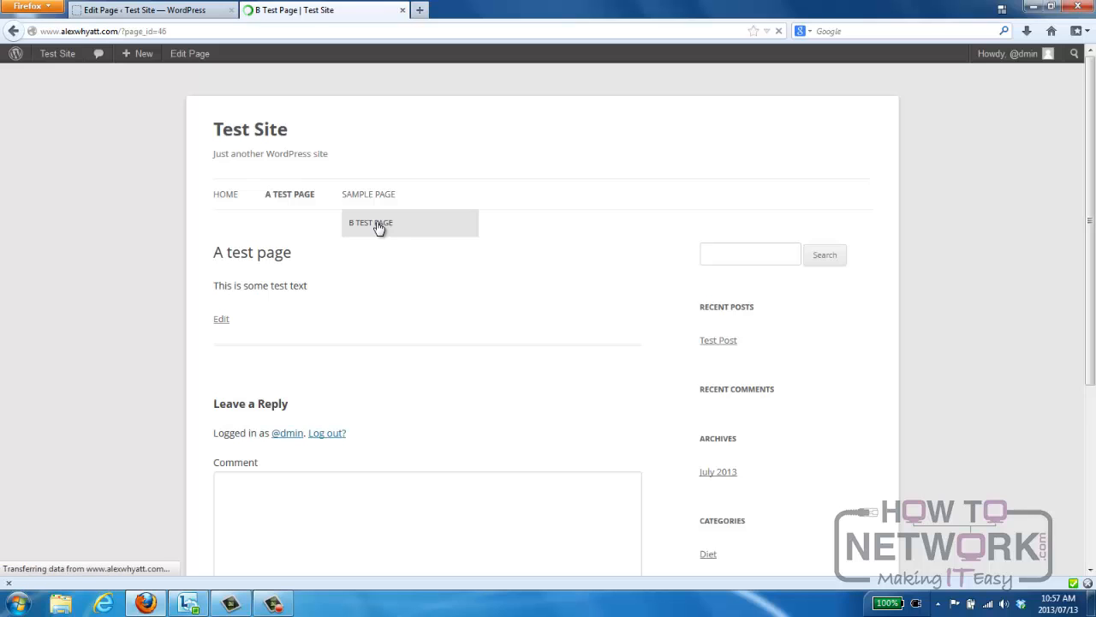
Set B Test Page's parent to (no parent), update it, and reload the live site to check the navigation.
left_click(197, 15)
left_click(955, 364)
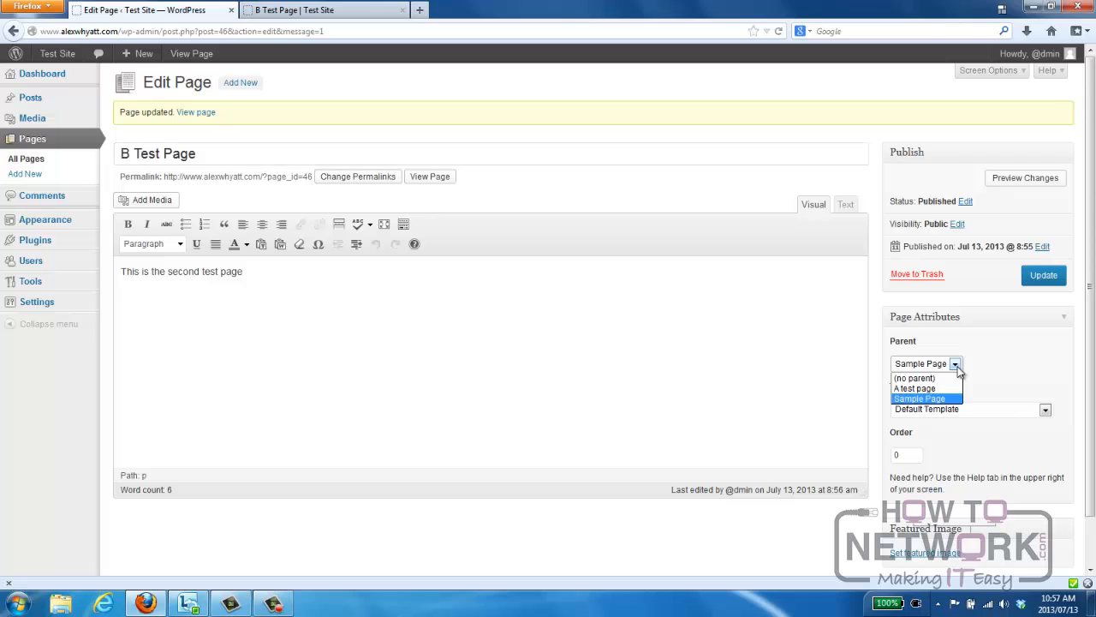
left_click(938, 379)
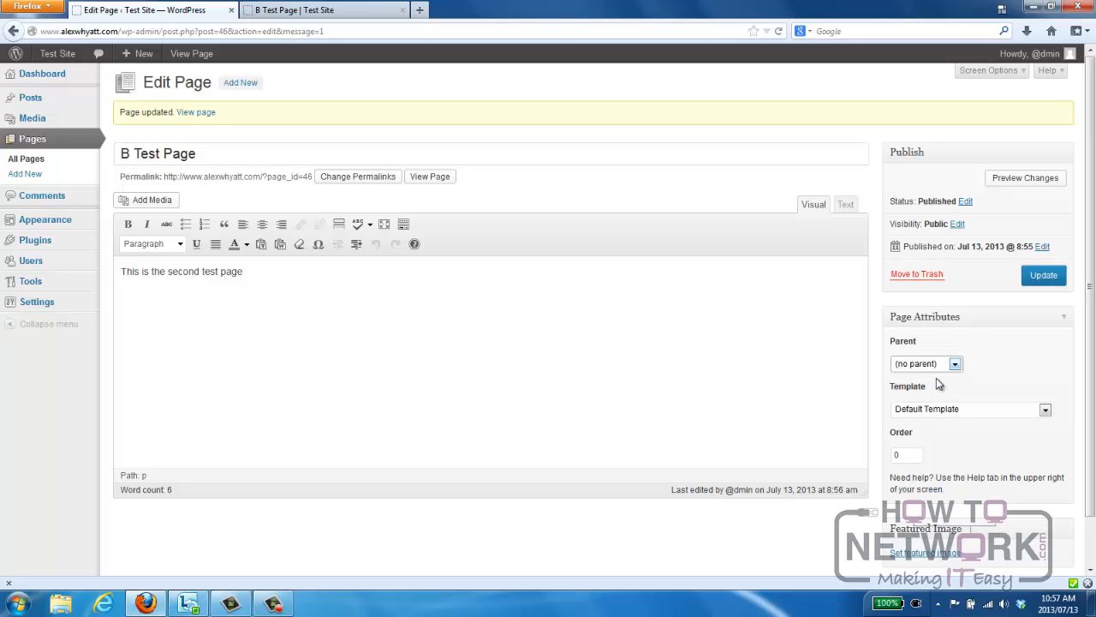
left_click(1041, 280)
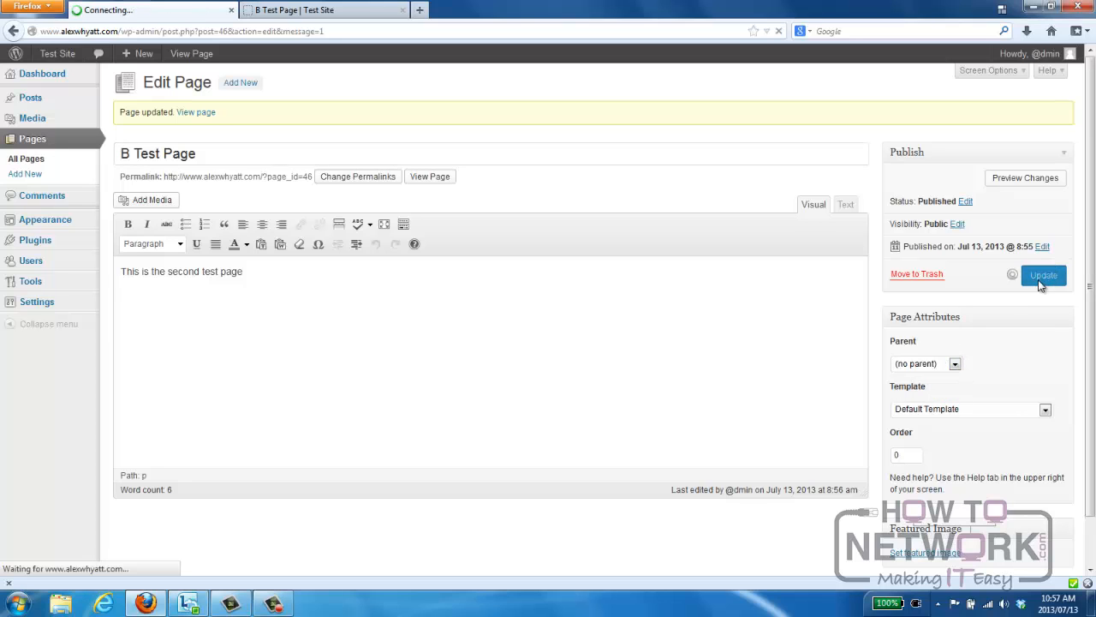
left_click(374, 15)
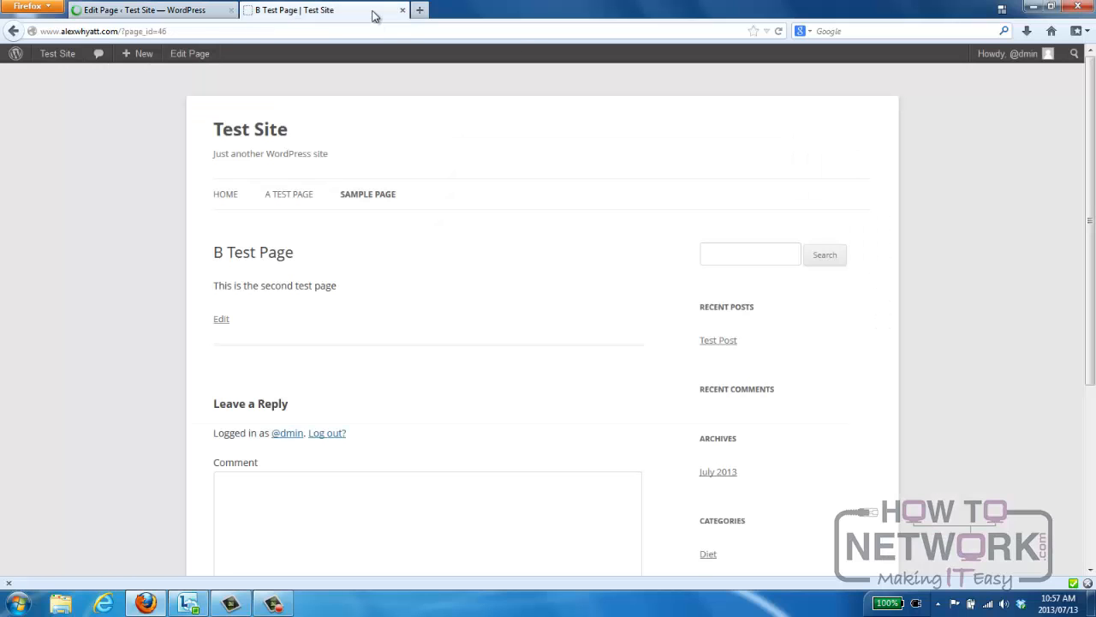
key("F5")
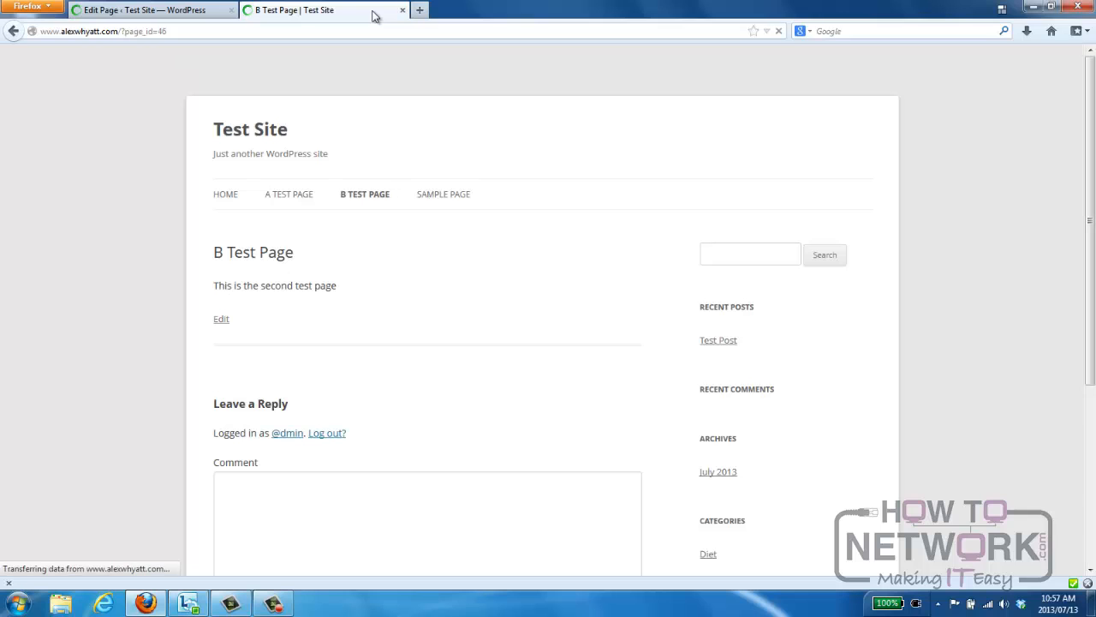
Set B Test Page's order to 3, update it, and check its position in the live site's navigation.
left_click(183, 12)
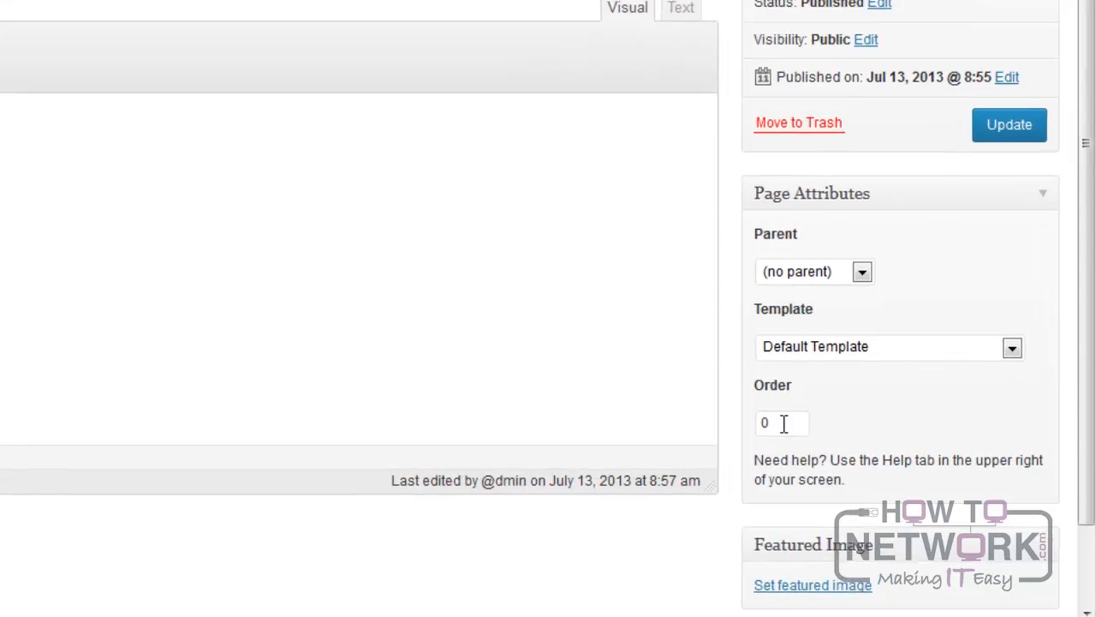
double_click(889, 455)
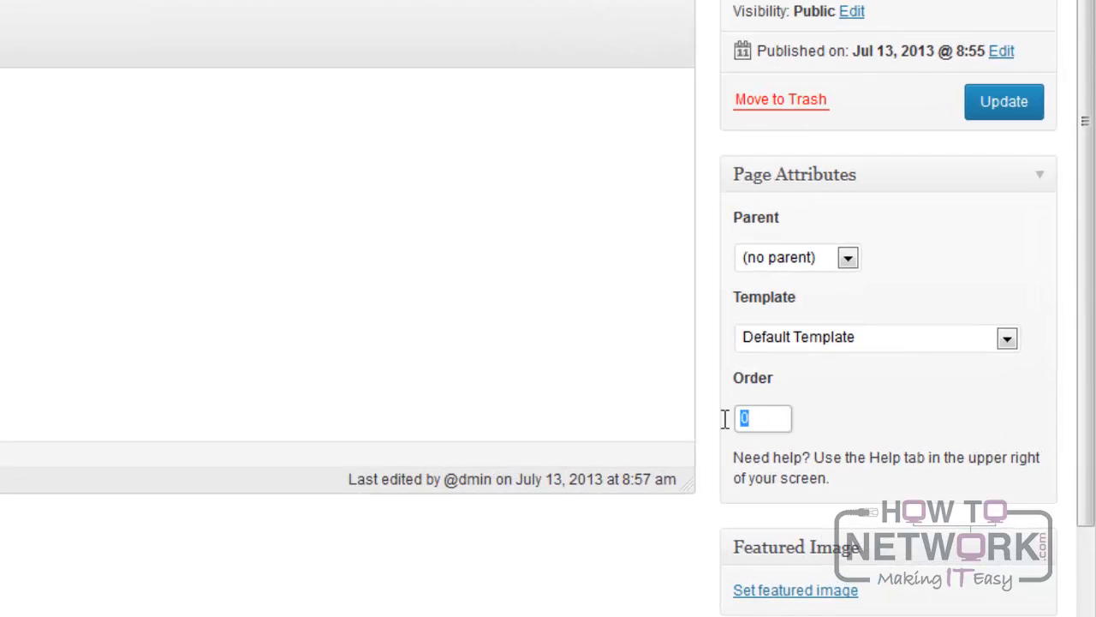
type("3")
left_click(991, 113)
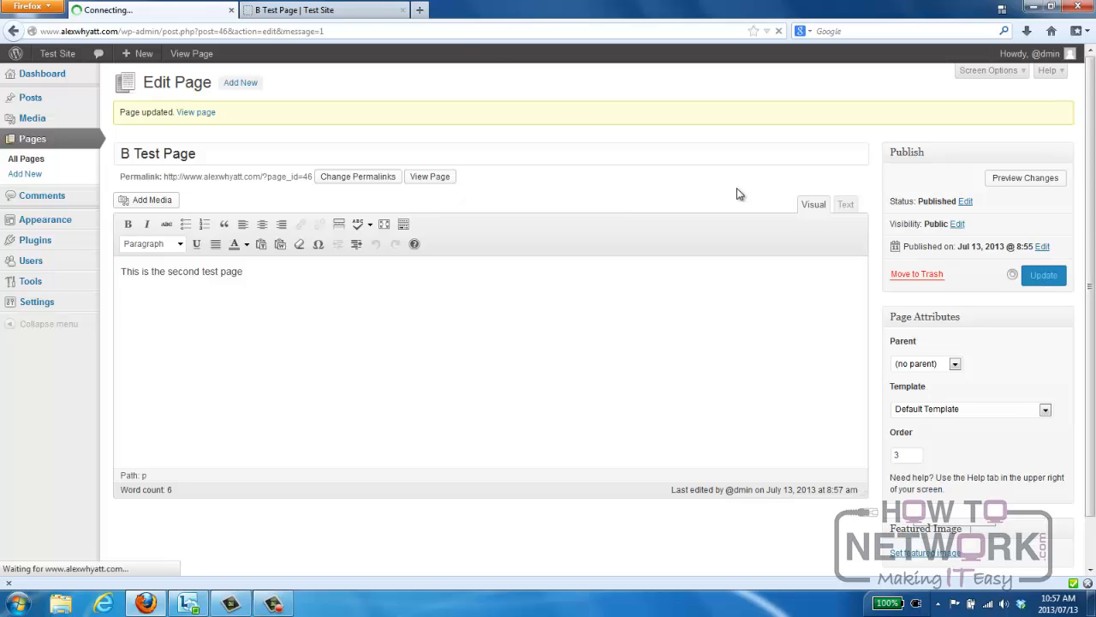
left_click(324, 12)
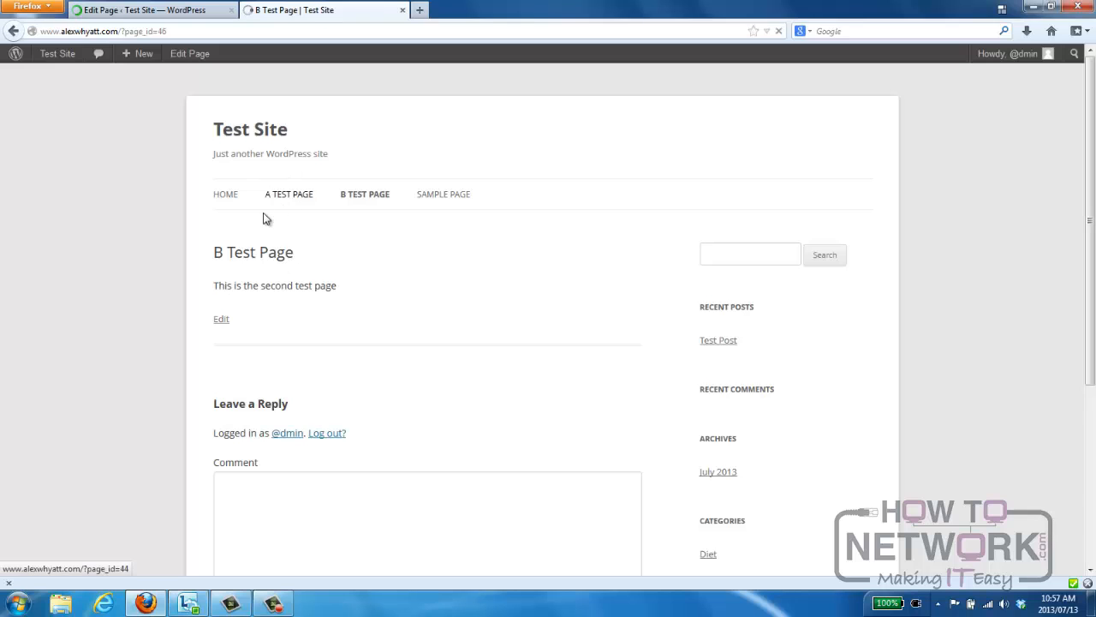
left_click(344, 205)
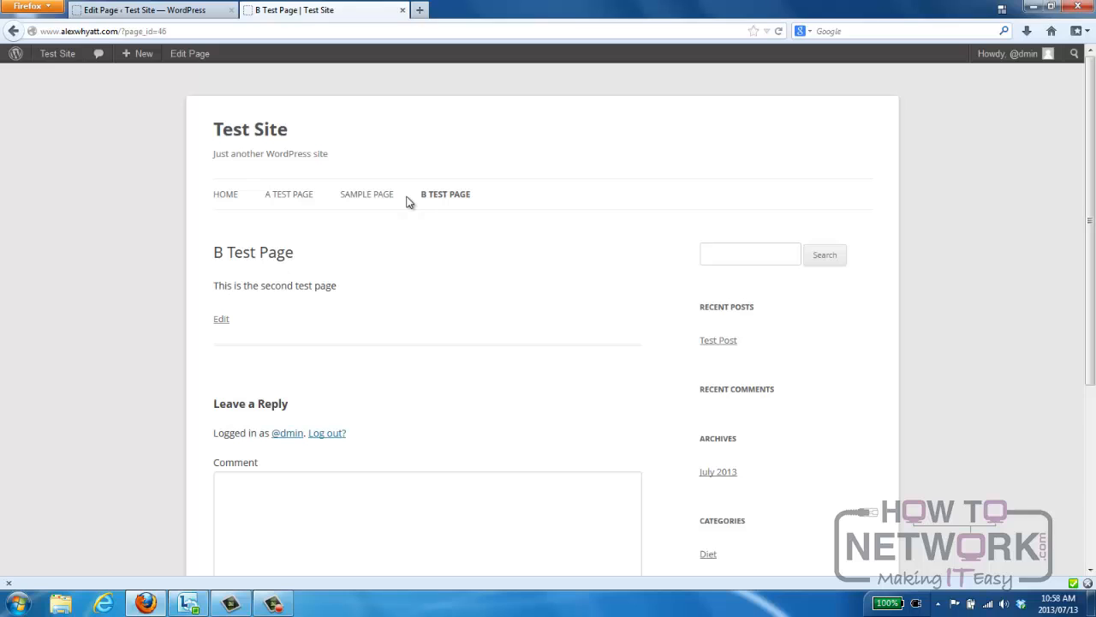
Apply the "Full-width Page Template, No Sidebar" template to B Test Page, update it, and reload the live page.
left_click(132, 10)
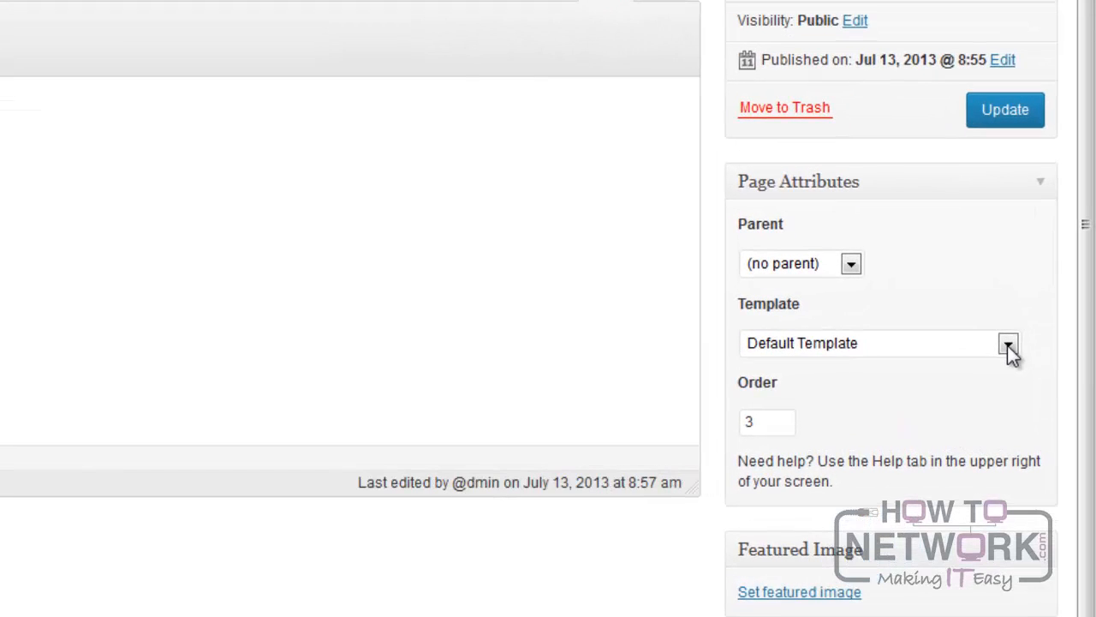
left_click(1046, 374)
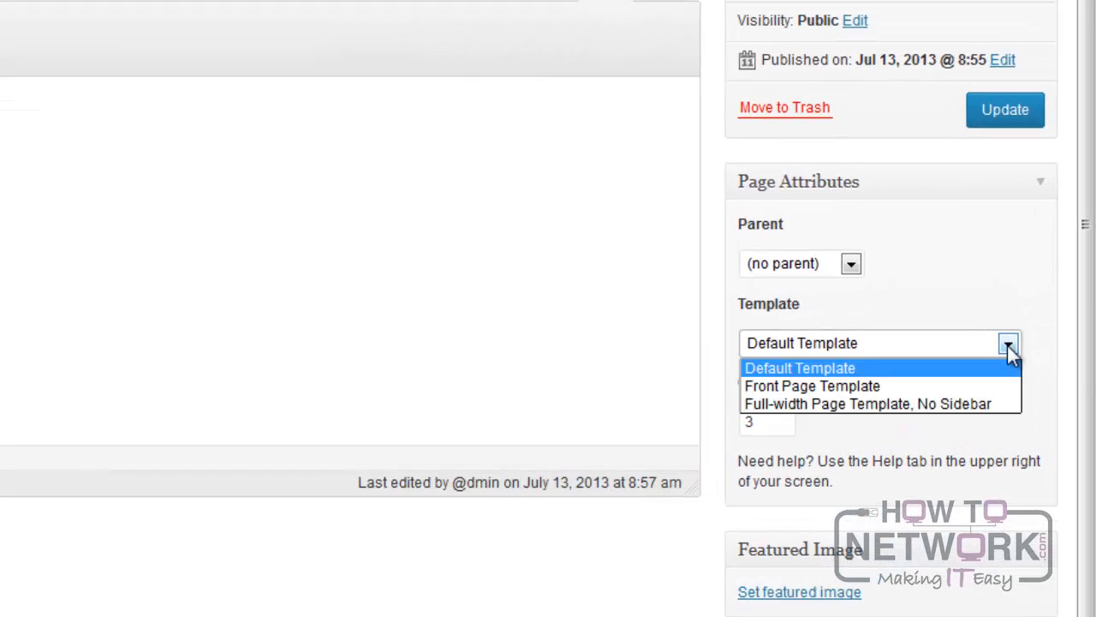
left_click(993, 404)
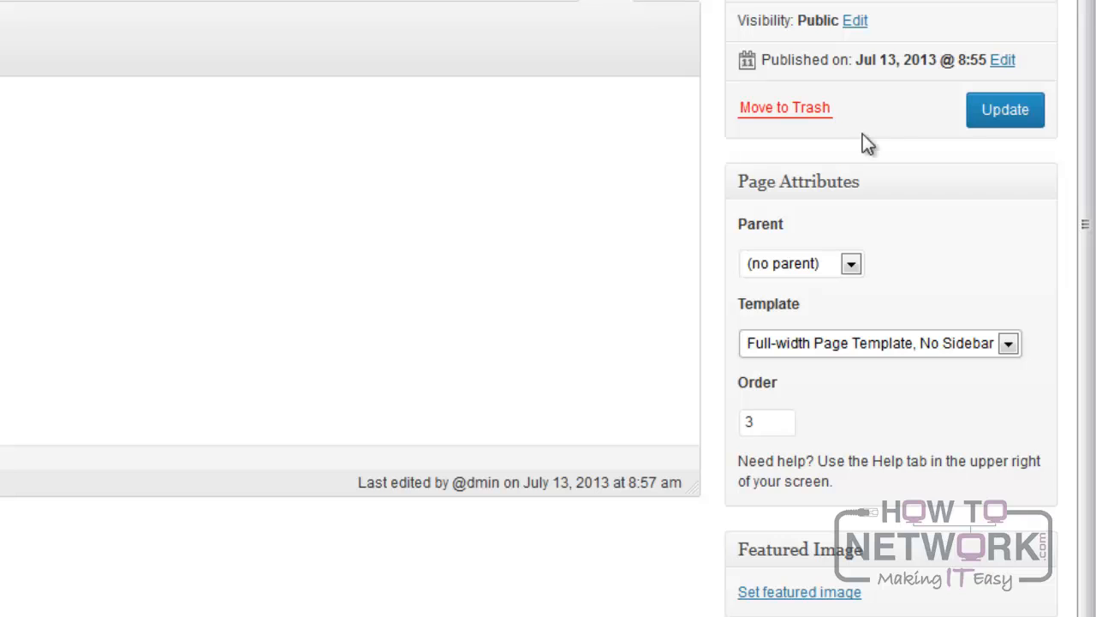
left_click(1006, 115)
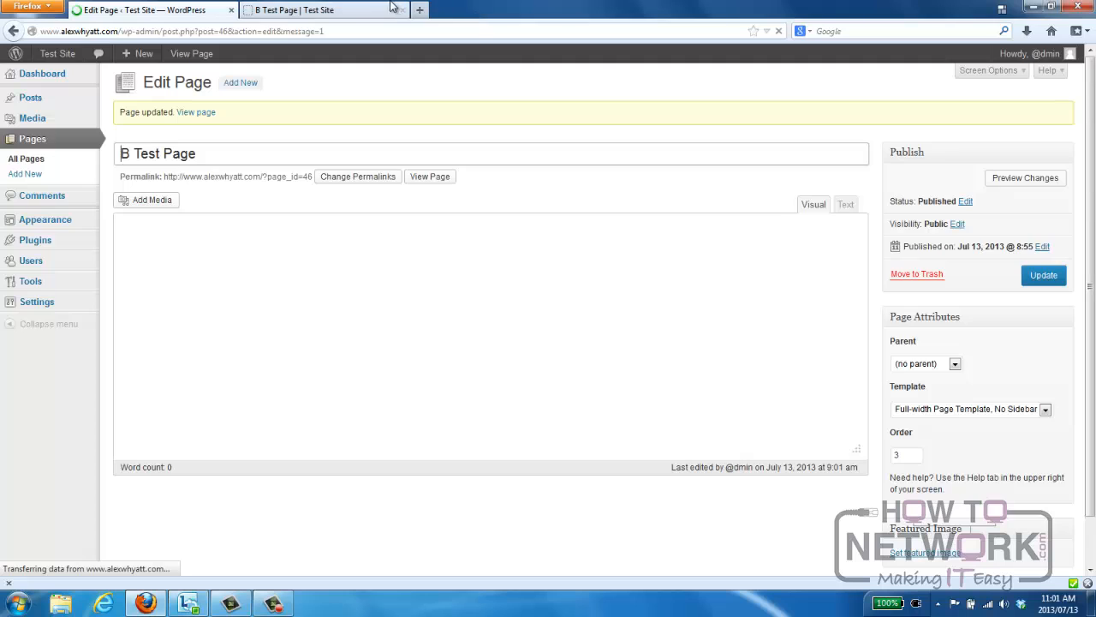
left_click(366, 13)
key("F5")
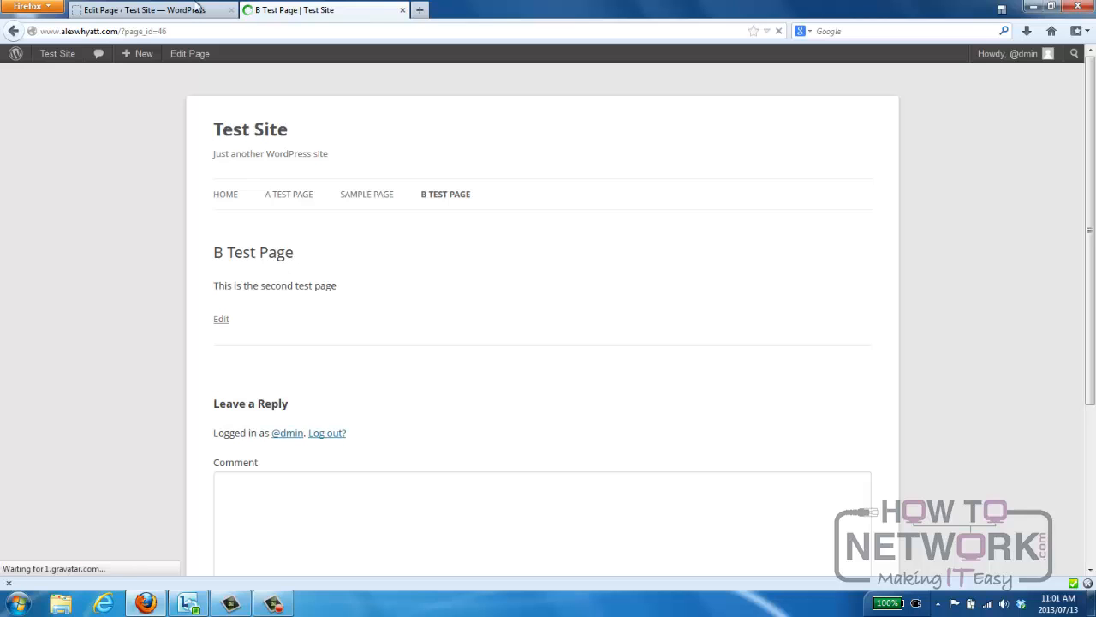
Show the list of all pages in the admin area and examine its bulk action and date filter options.
left_click(178, 14)
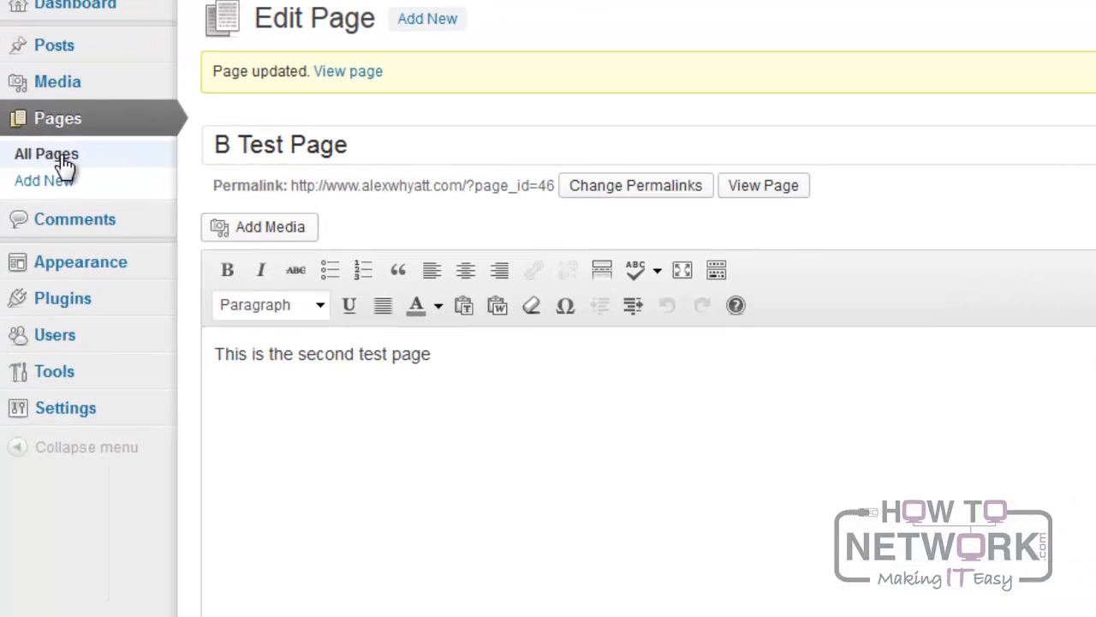
left_click(67, 165)
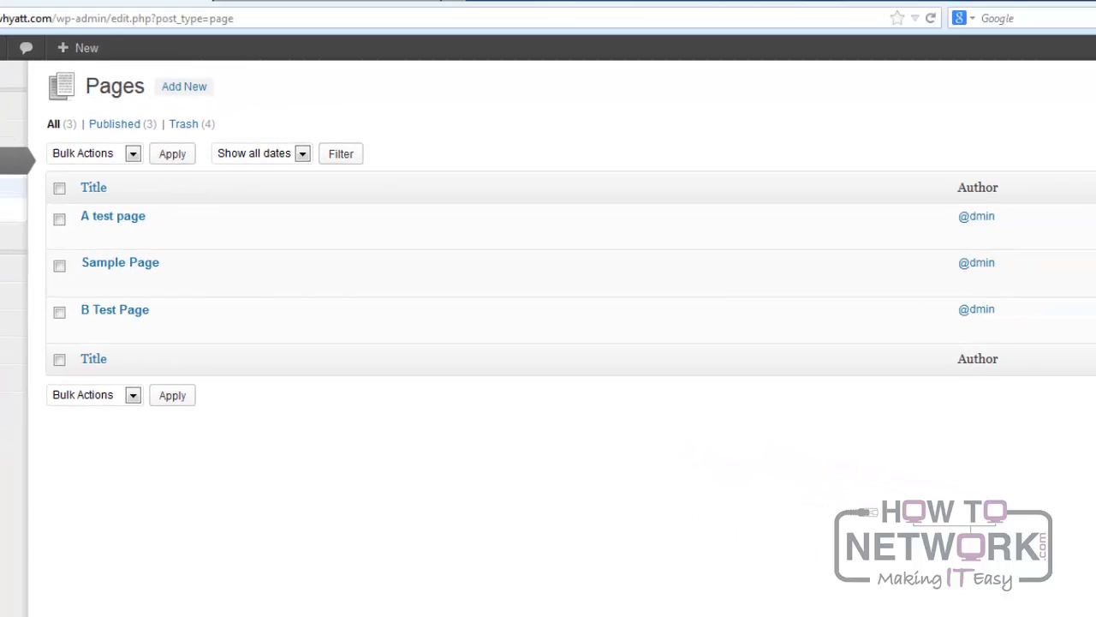
left_click(133, 155)
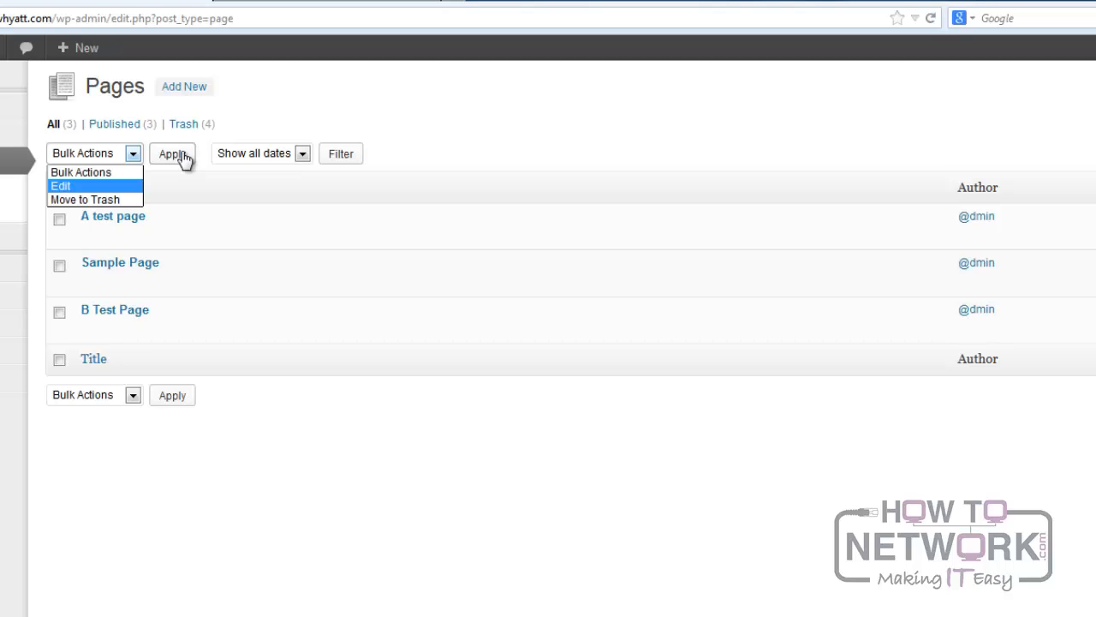
left_click(302, 156)
left_click(302, 156)
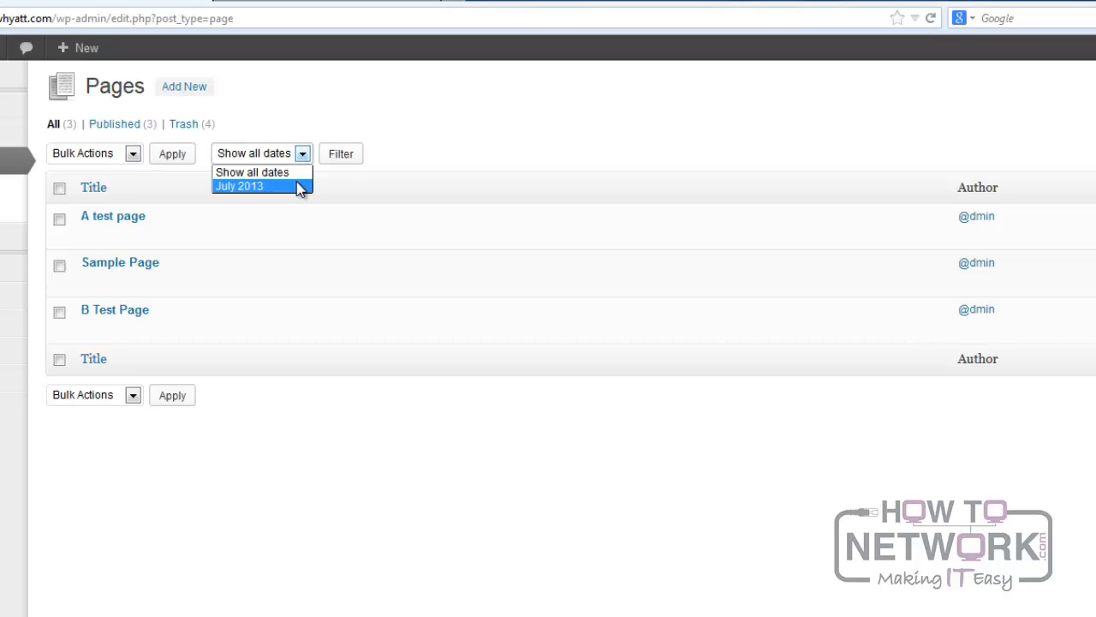
left_click(418, 143)
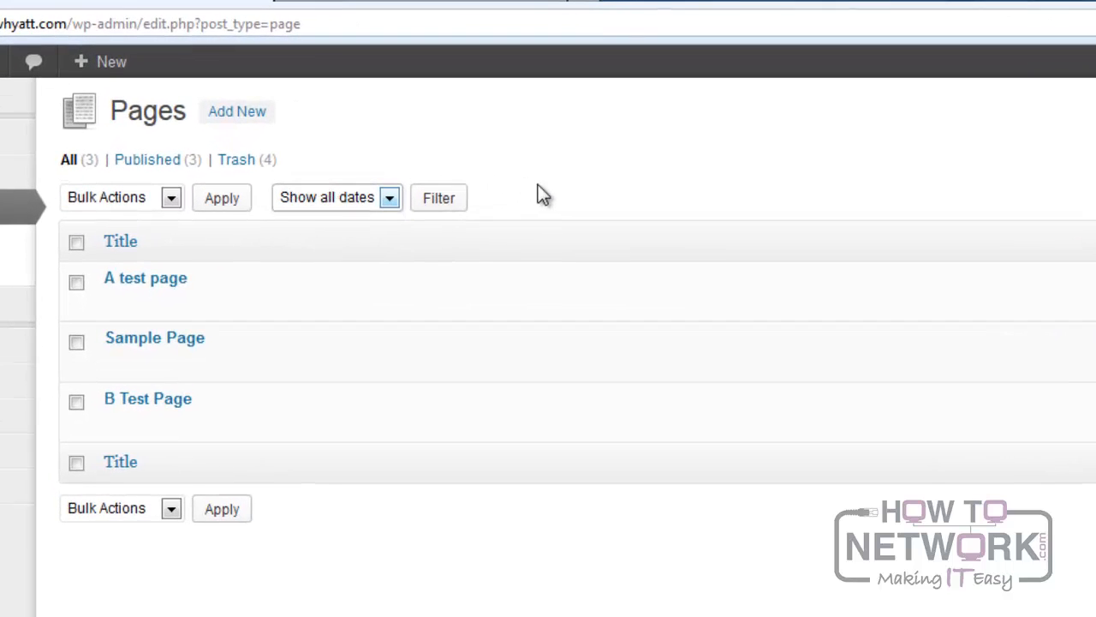
Protect Sample Page by entering a page password through Quick Edit and update it.
mouse_move(111, 371)
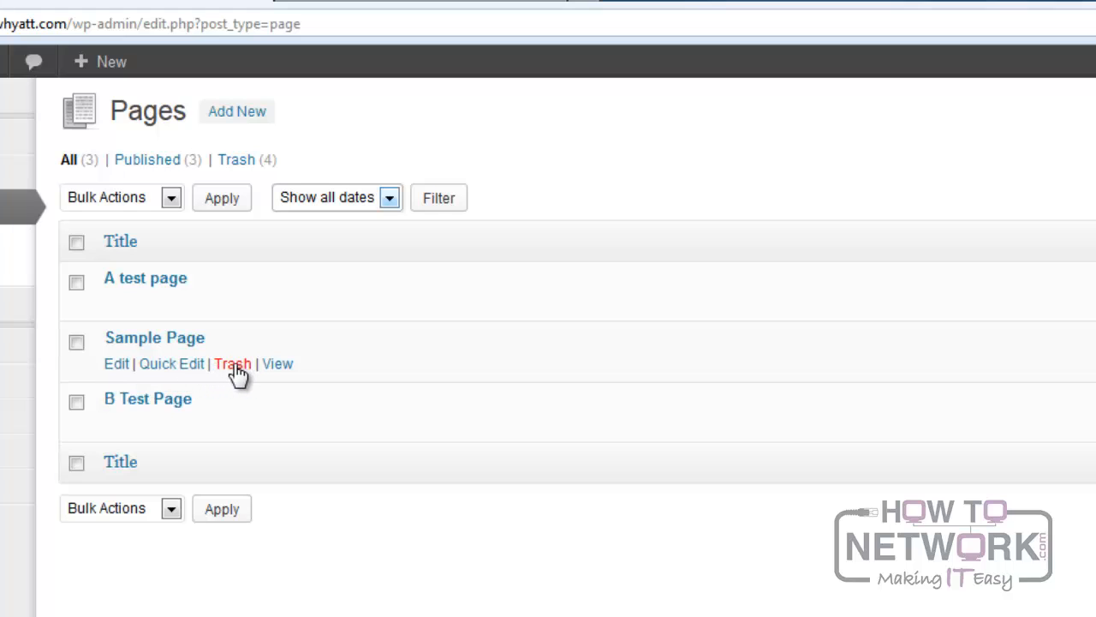
left_click(163, 366)
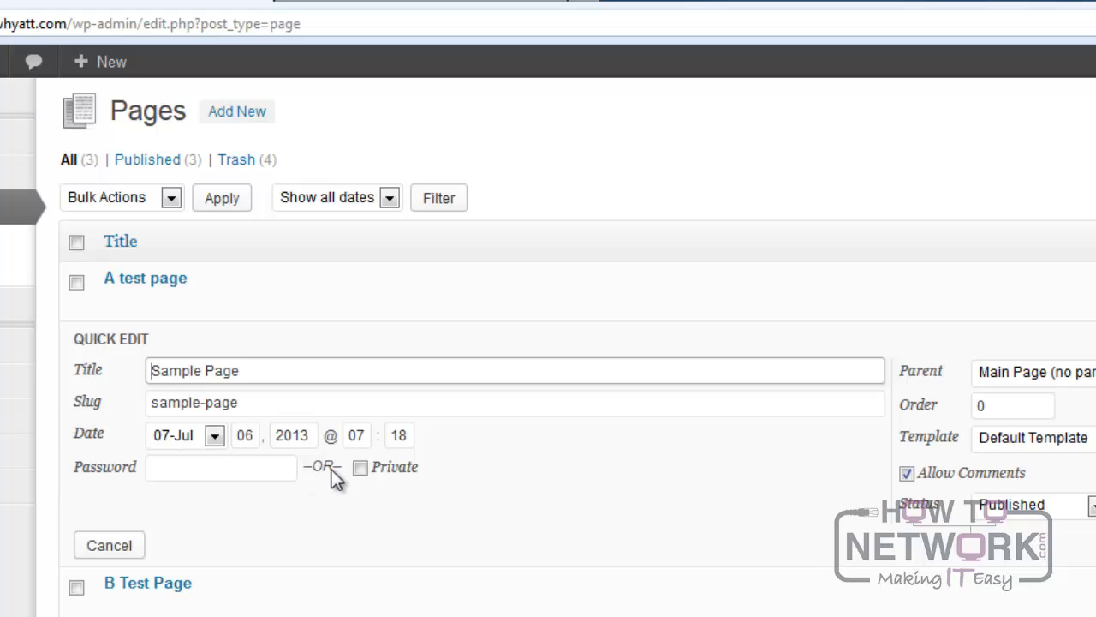
left_click(166, 467)
type("1234")
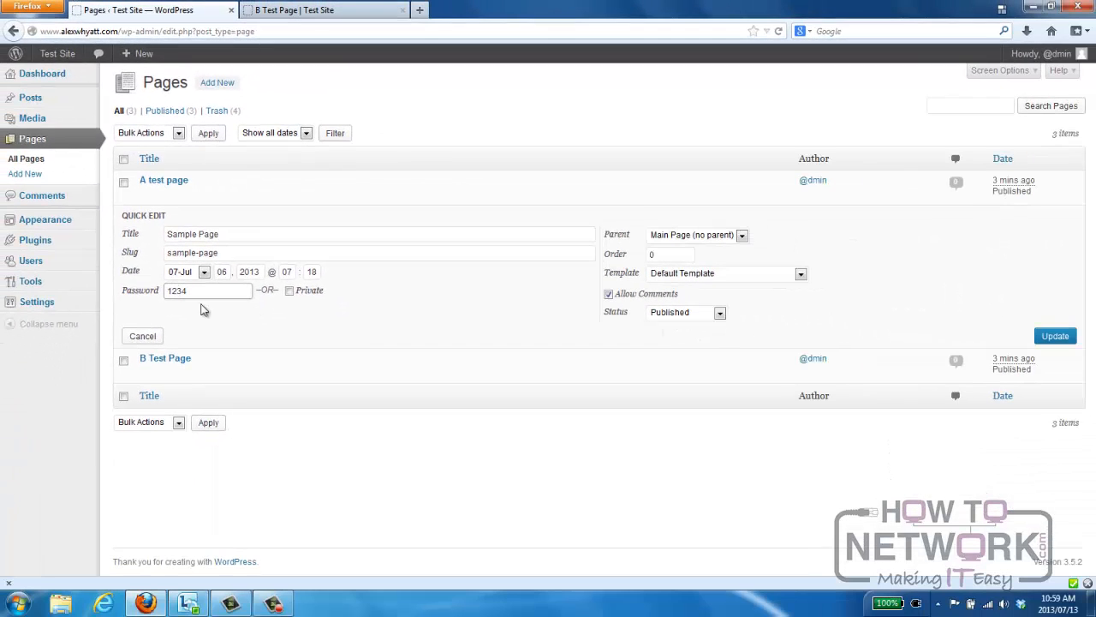
left_click(1054, 338)
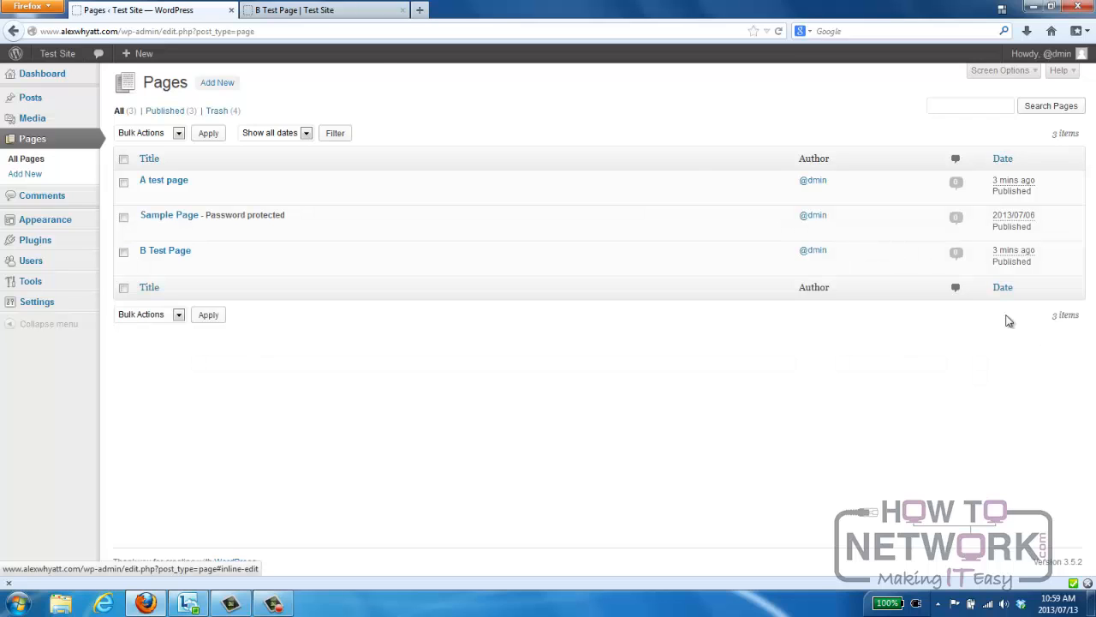
Reload the live site, unlock Sample Page by submitting its page password, and dismiss the offer to remember it.
left_click(350, 14)
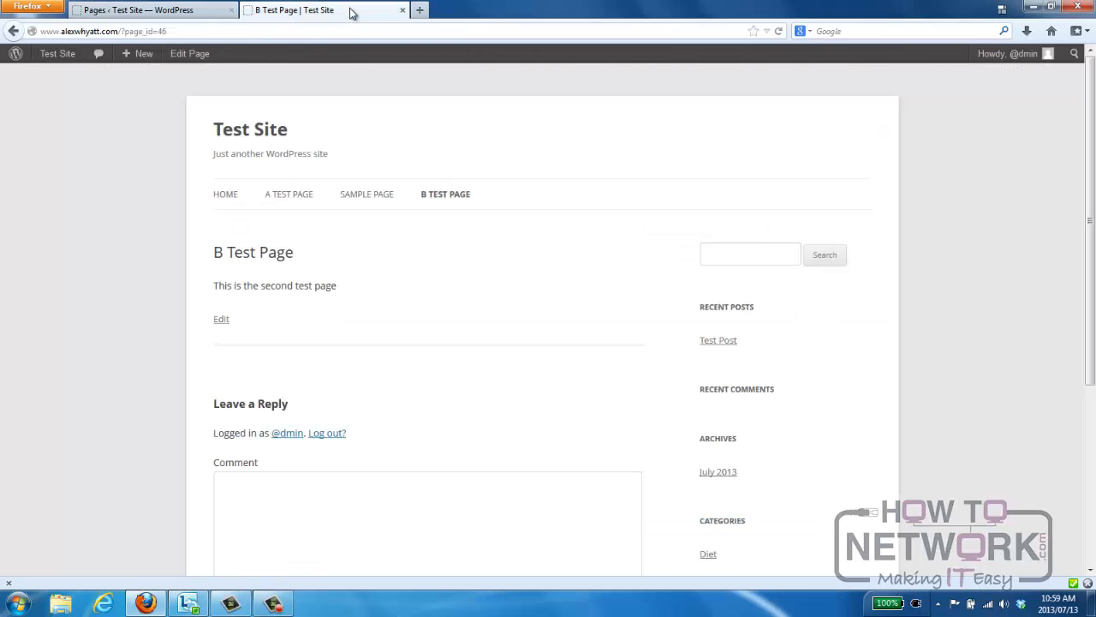
key("F5")
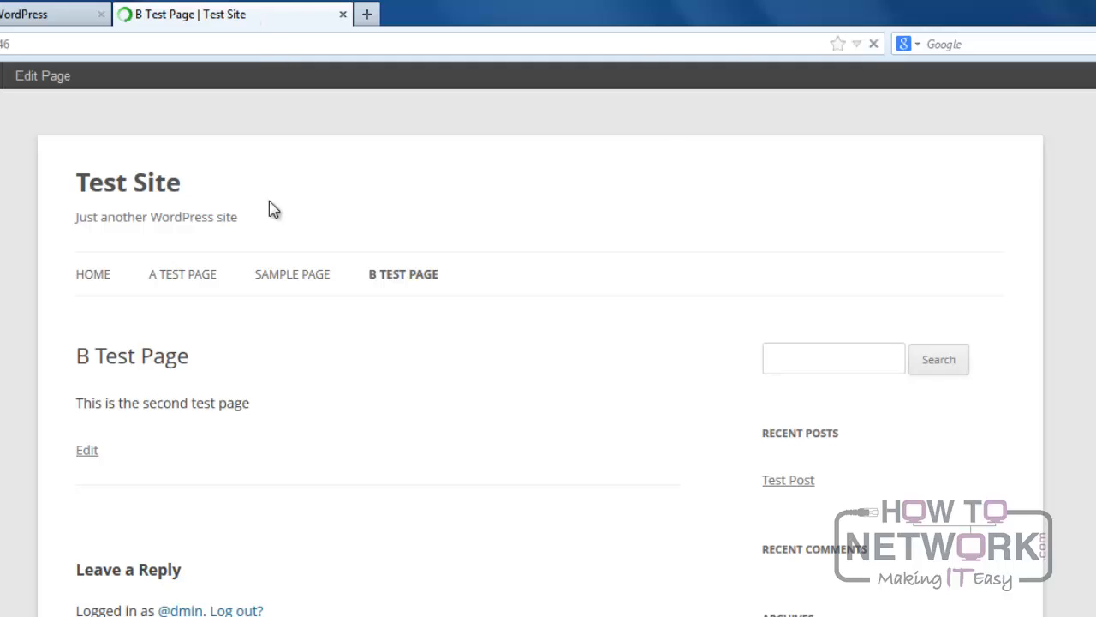
left_click(278, 274)
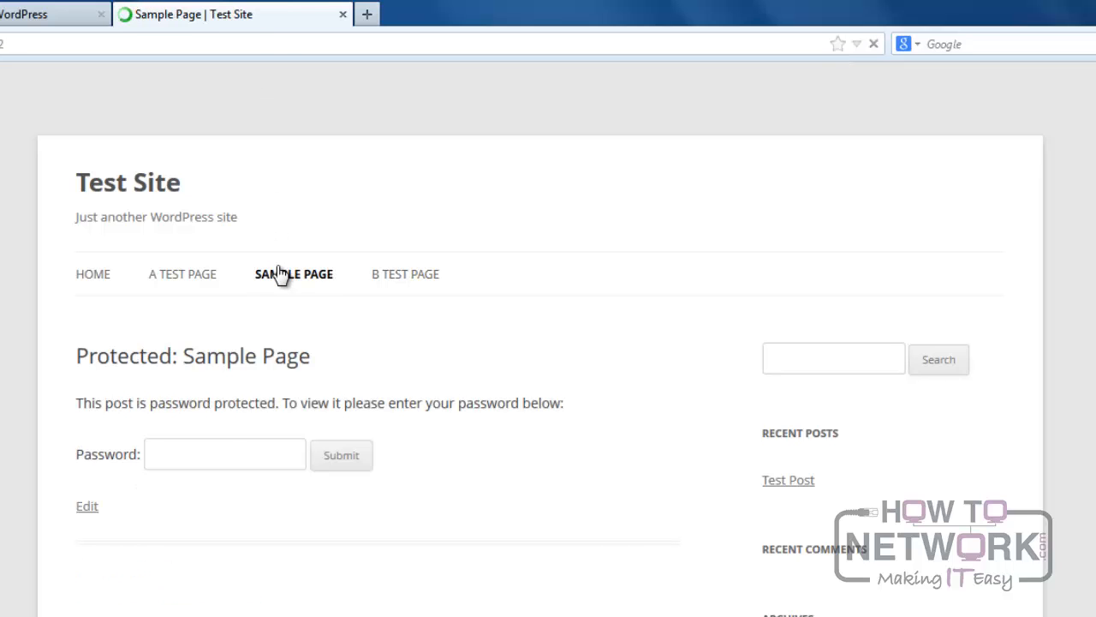
left_click(229, 452)
type("pa")
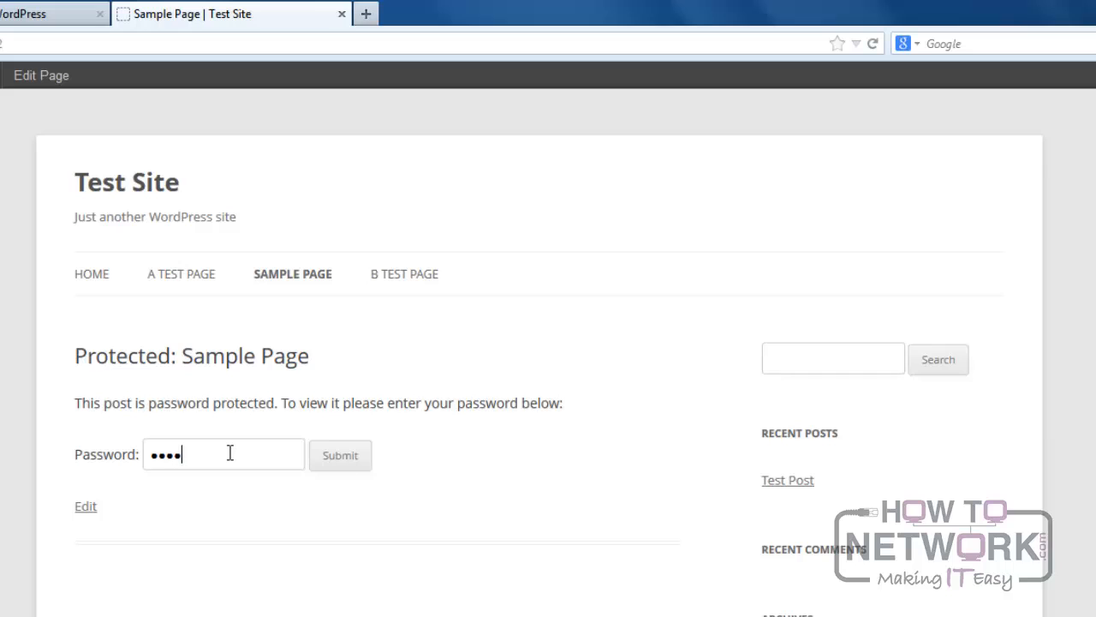
left_click(344, 459)
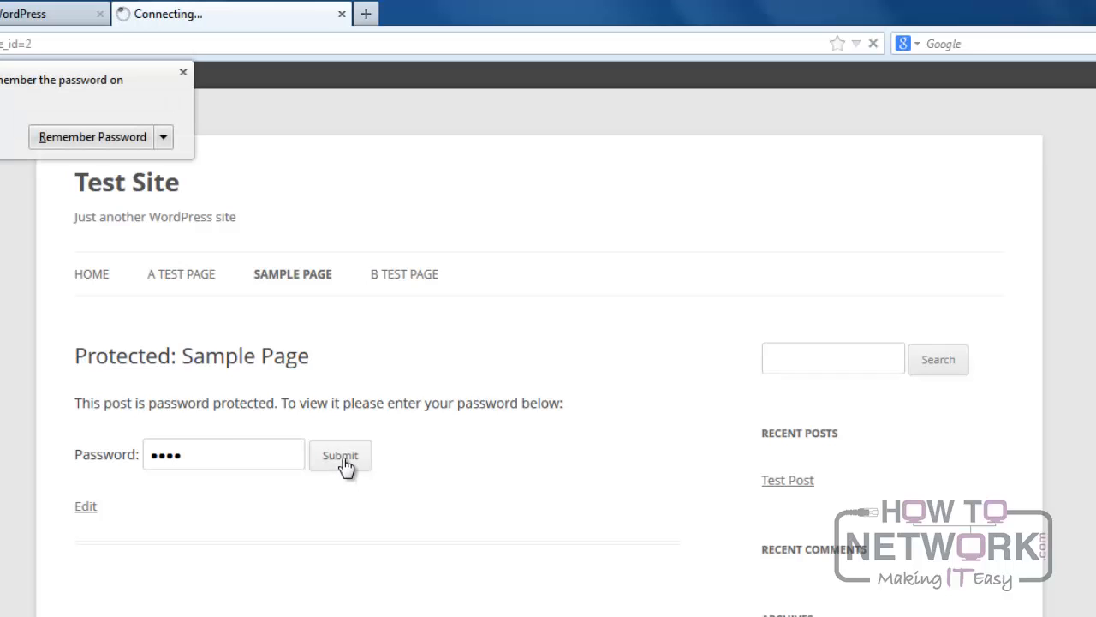
left_click(184, 73)
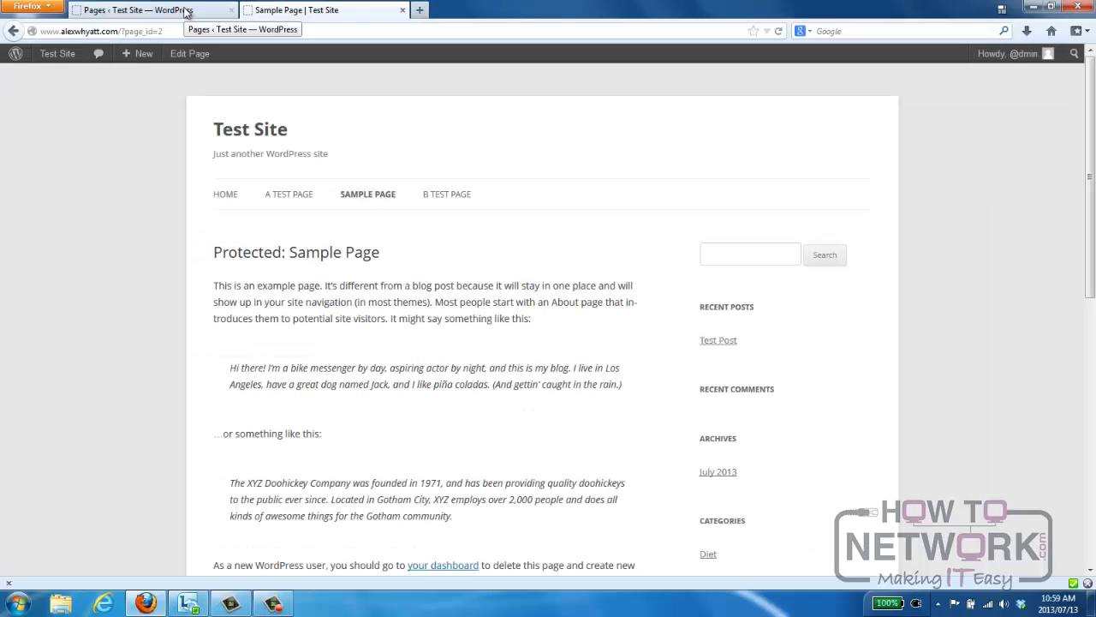
Disable comments on Sample Page through Quick Edit in the admin pages list and update the page.
left_click(186, 12)
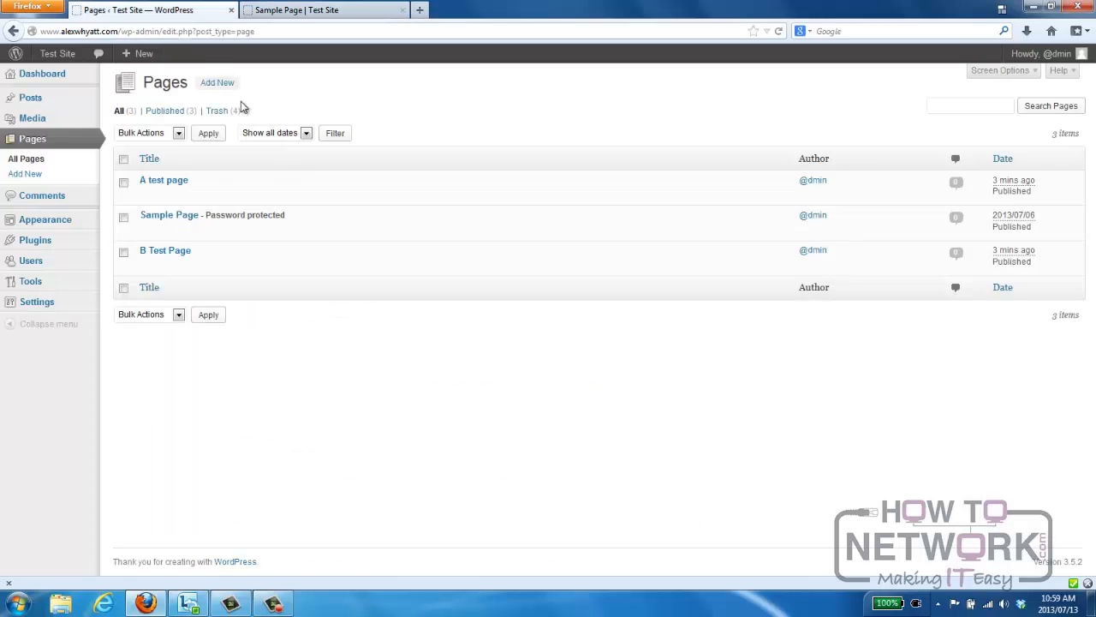
left_click(168, 228)
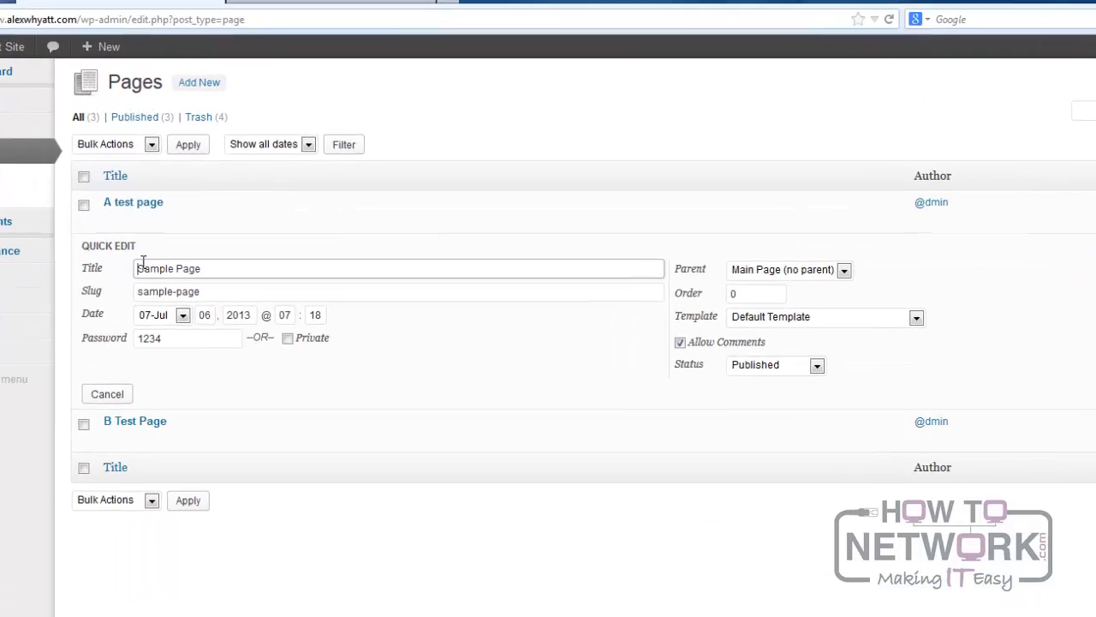
double_click(169, 337)
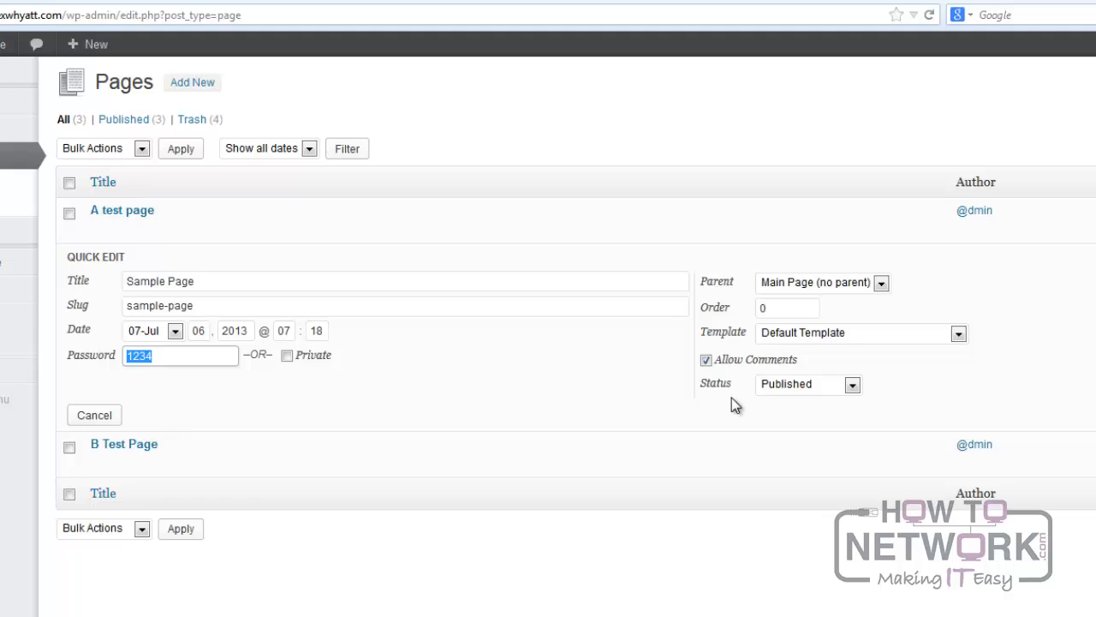
left_click(888, 284)
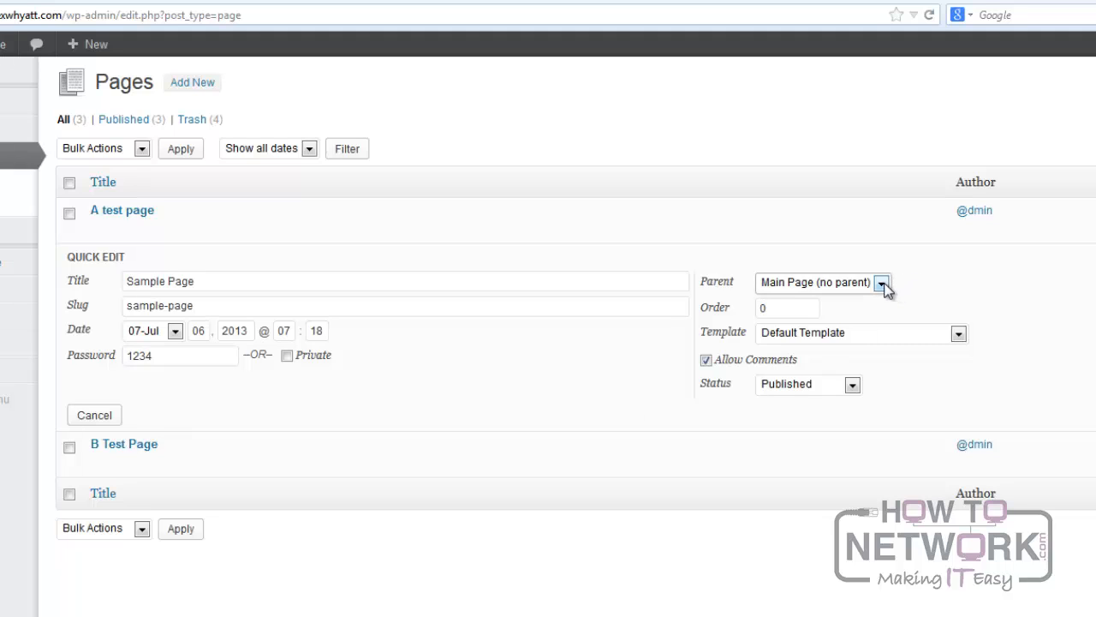
left_click(884, 287)
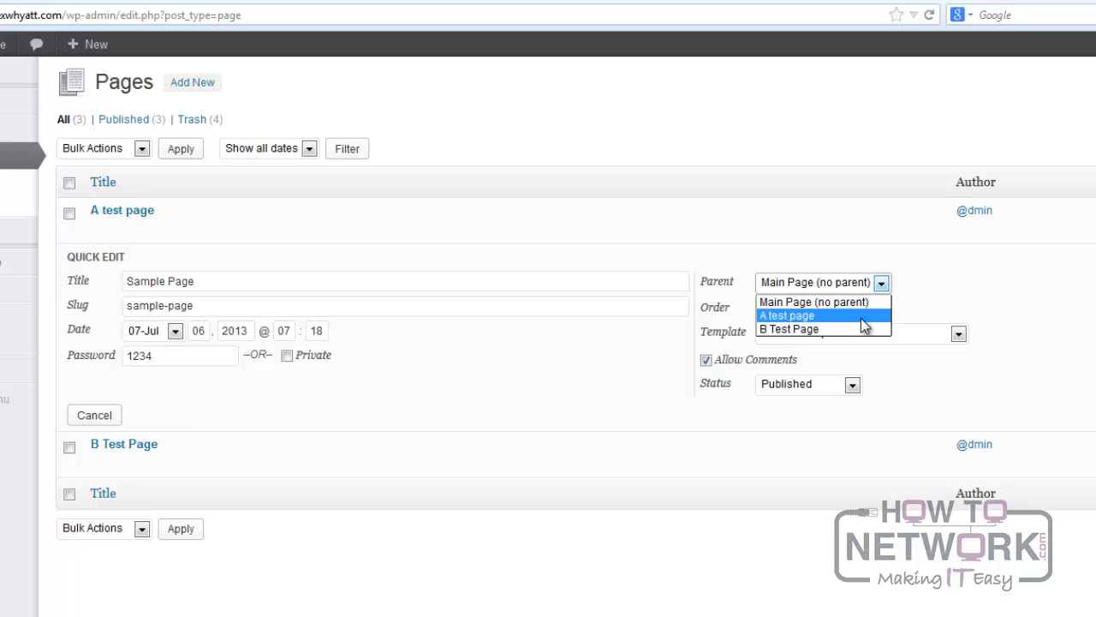
left_click(969, 266)
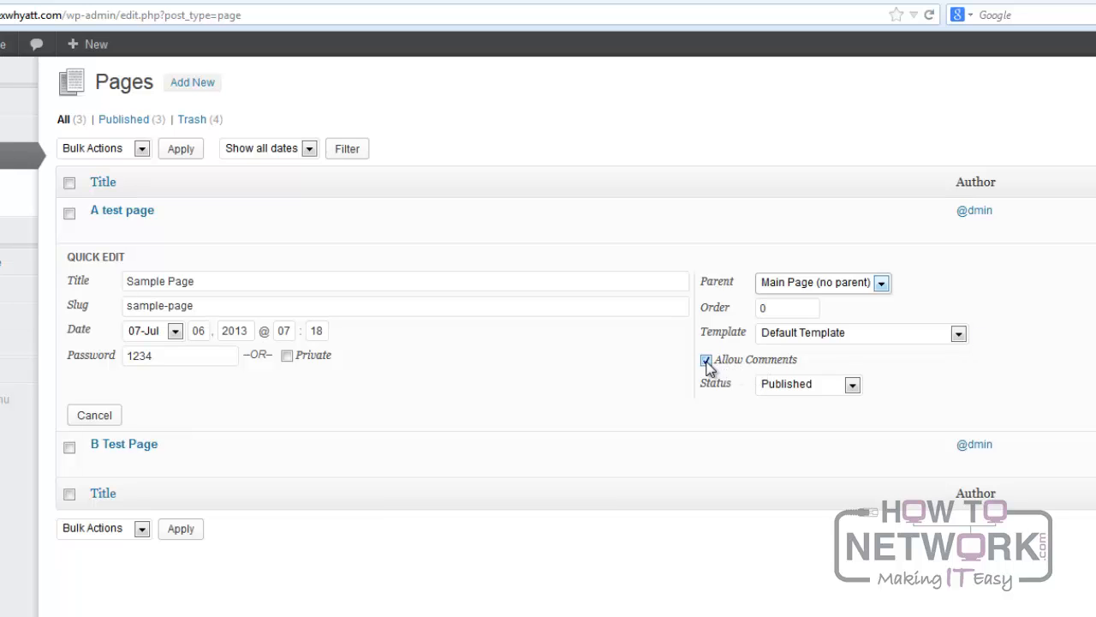
left_click(706, 361)
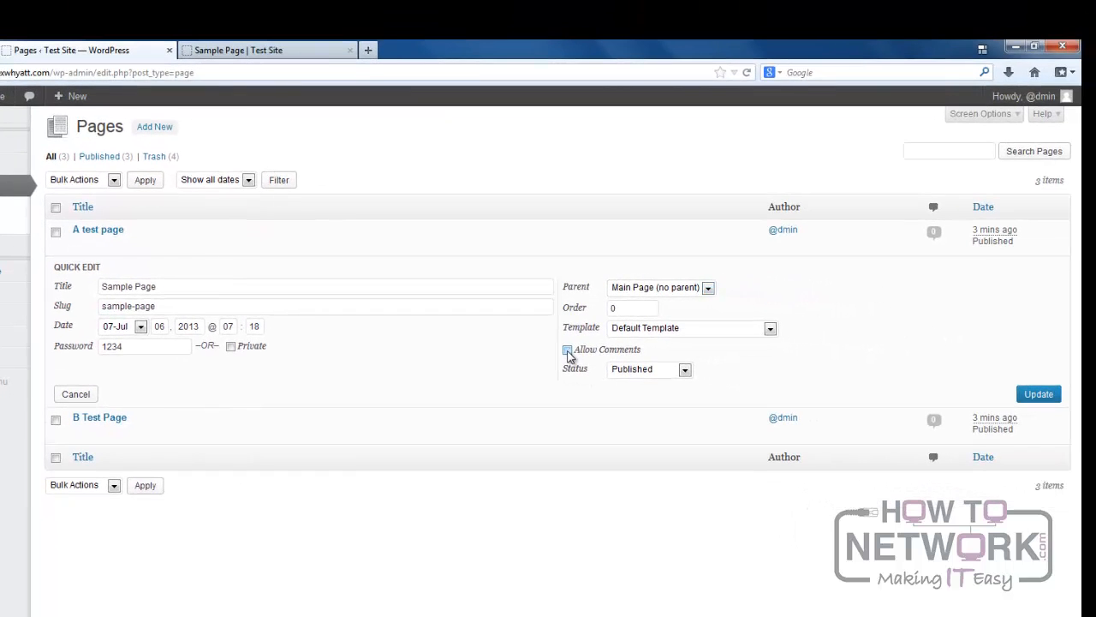
left_click(1041, 396)
Reload the live Sample Page and check the comment area below its content.
left_click(300, 57)
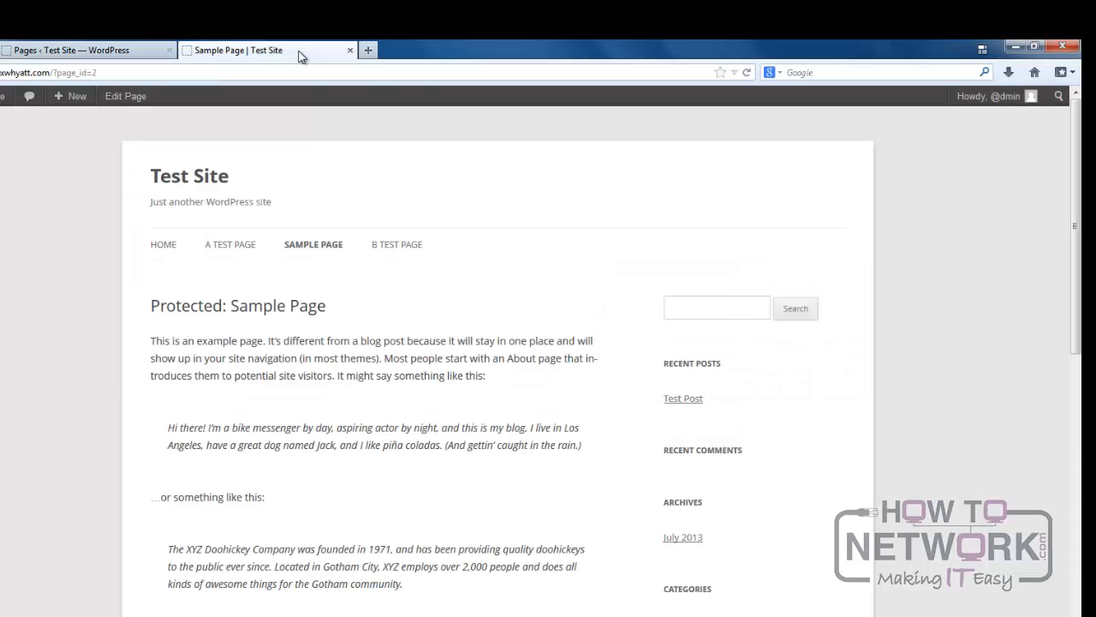
left_click_drag(1077, 215, 1076, 447)
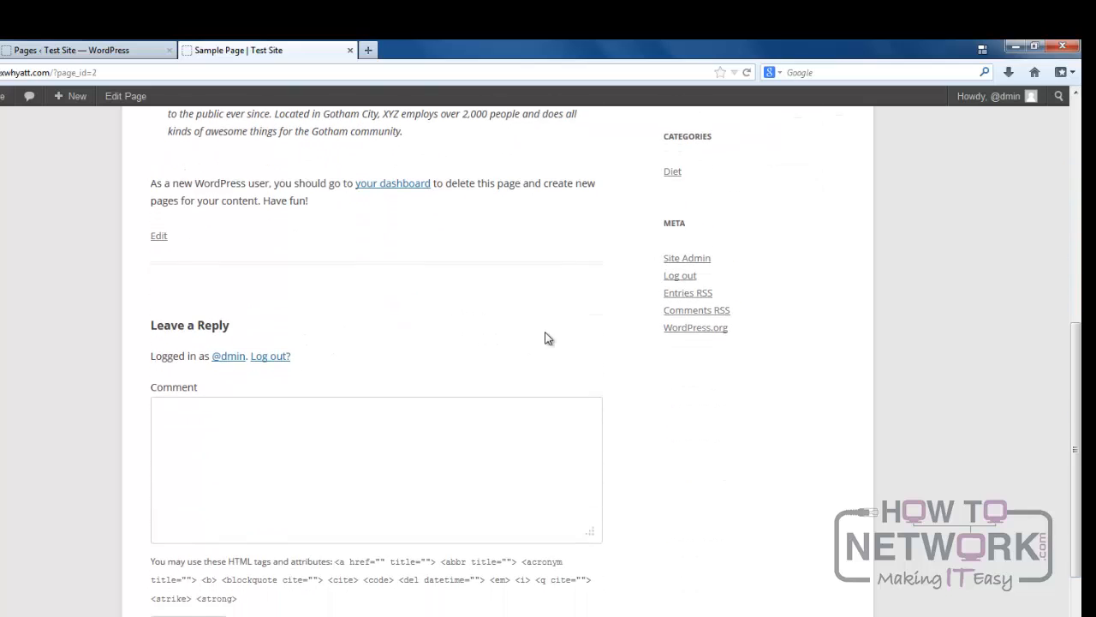
key("F5")
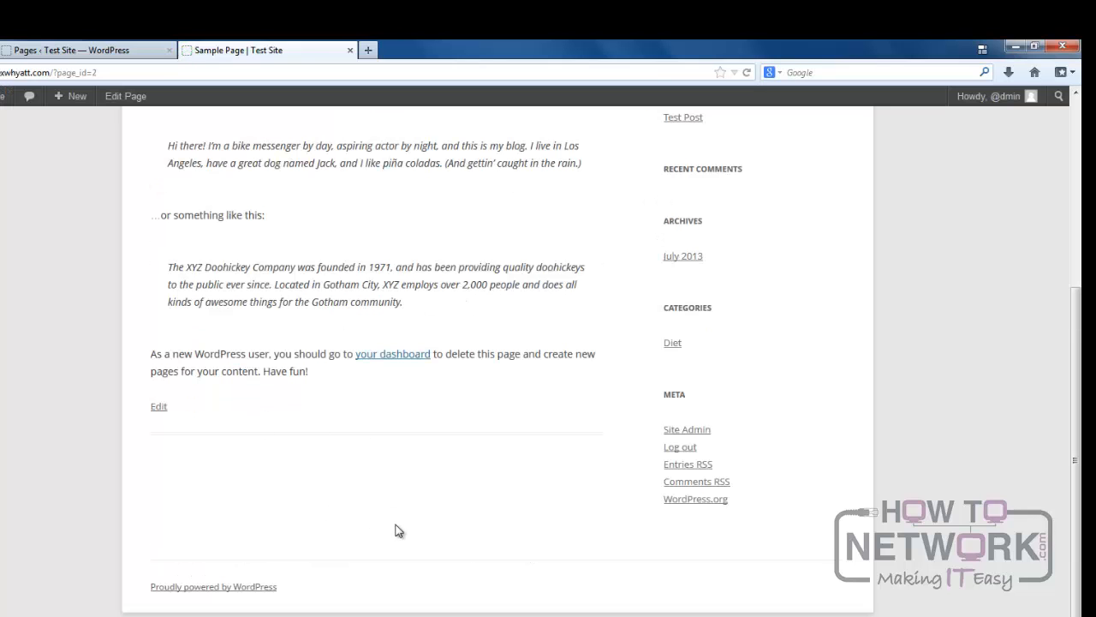
scroll(1071, 438, "up", 3)
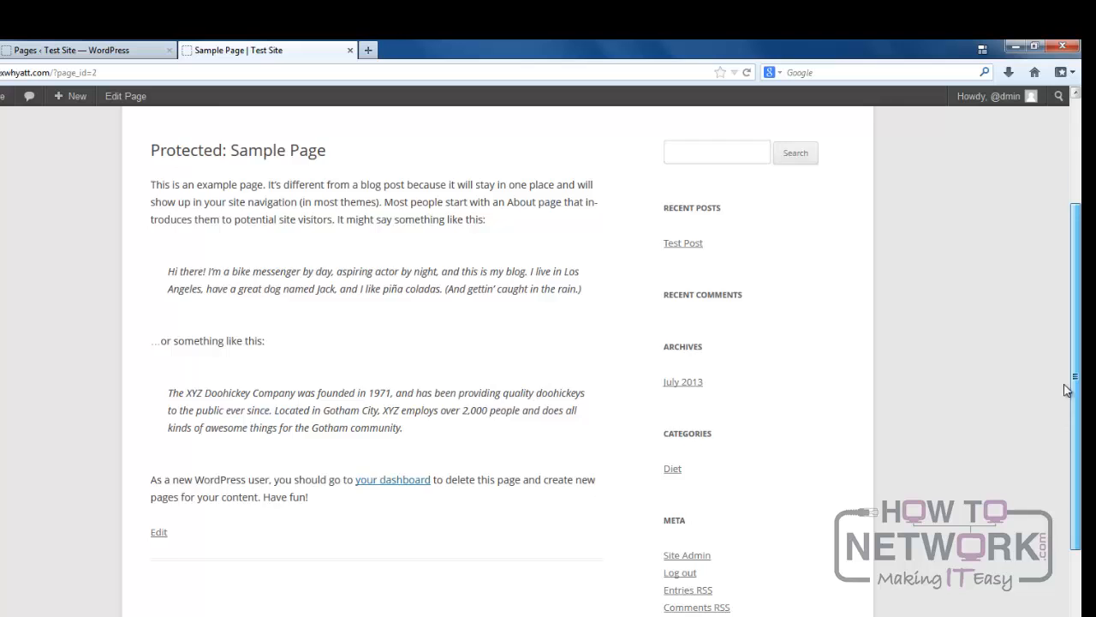
scroll(1067, 389, "up", 3)
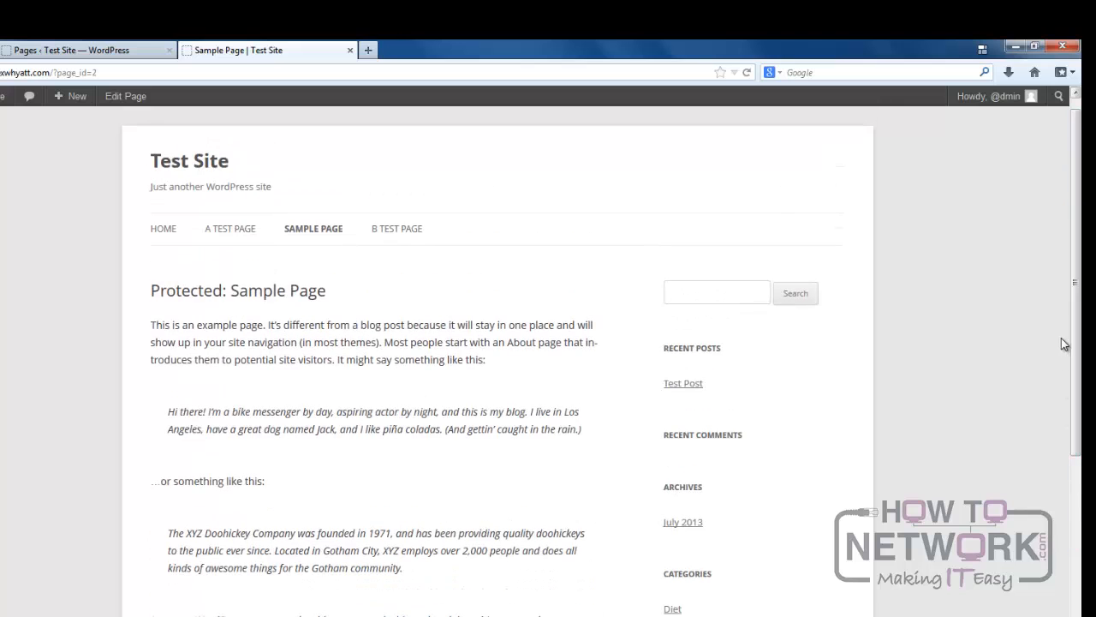
Return to the admin pages list, open Quick Edit for Sample Page and examine its publishing status options.
left_click(106, 51)
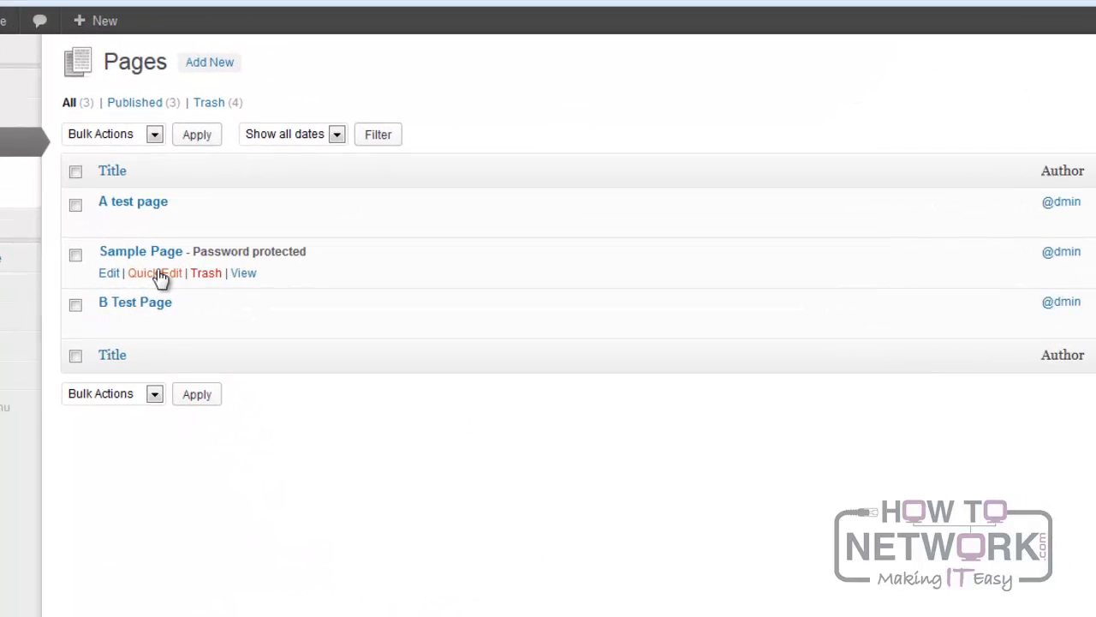
left_click(160, 274)
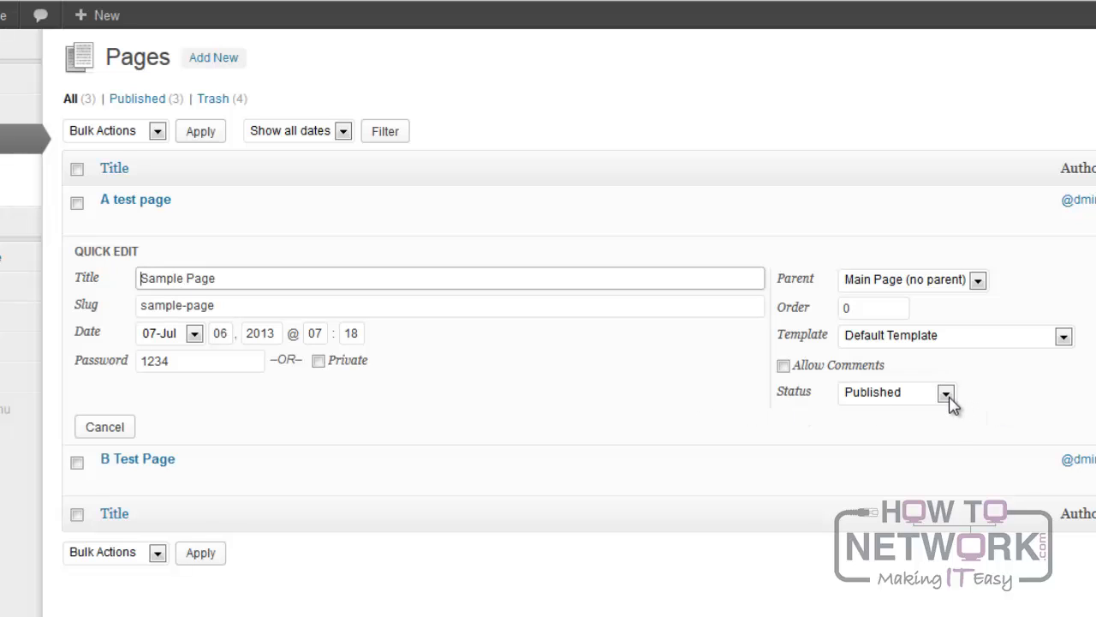
left_click(947, 394)
left_click(1062, 405)
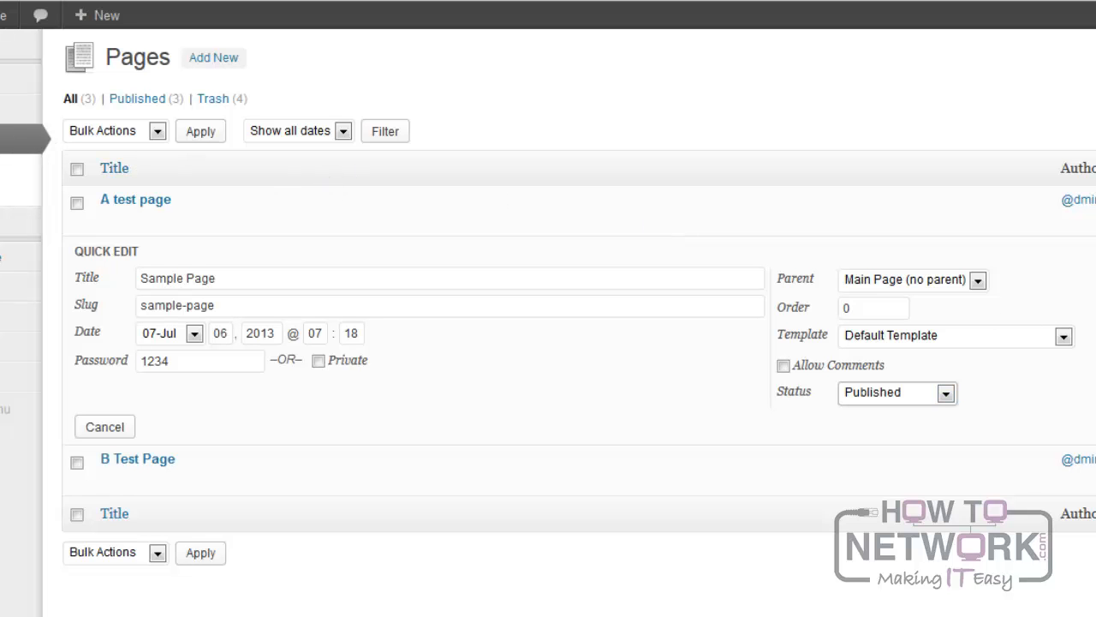
left_click(26, 159)
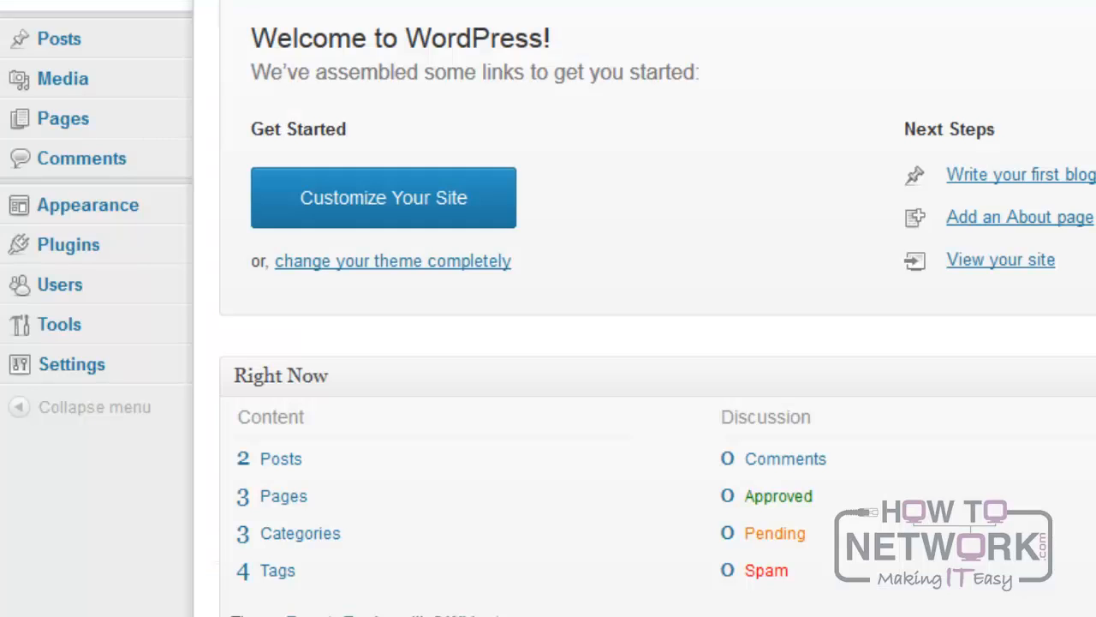
Open the Menus screen of the admin area and create a custom menu named "Menu".
mouse_move(105, 215)
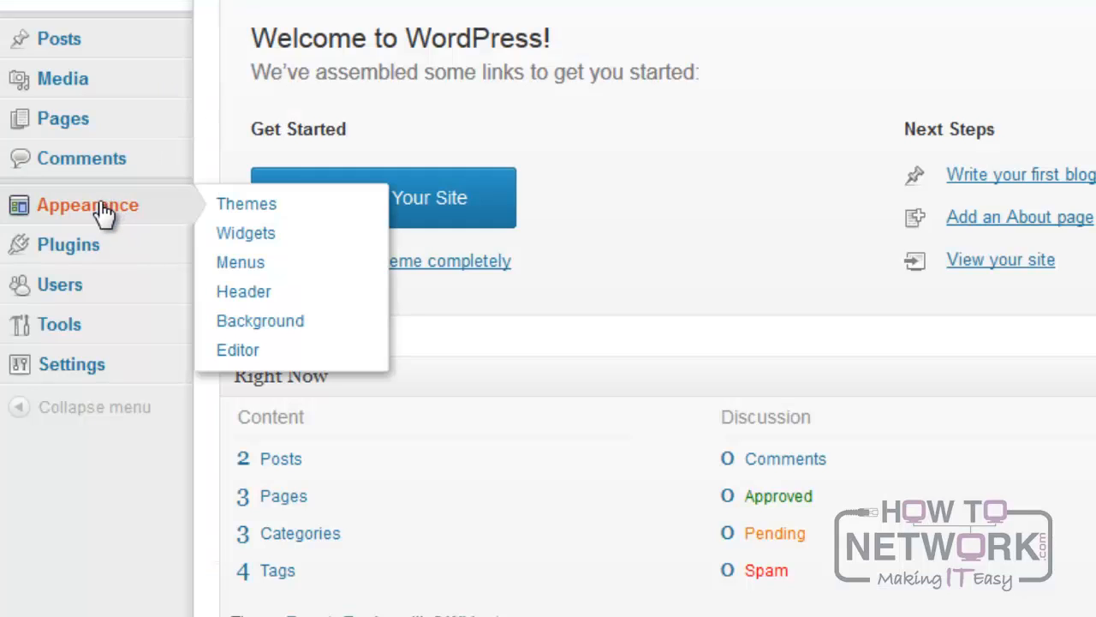
left_click(287, 276)
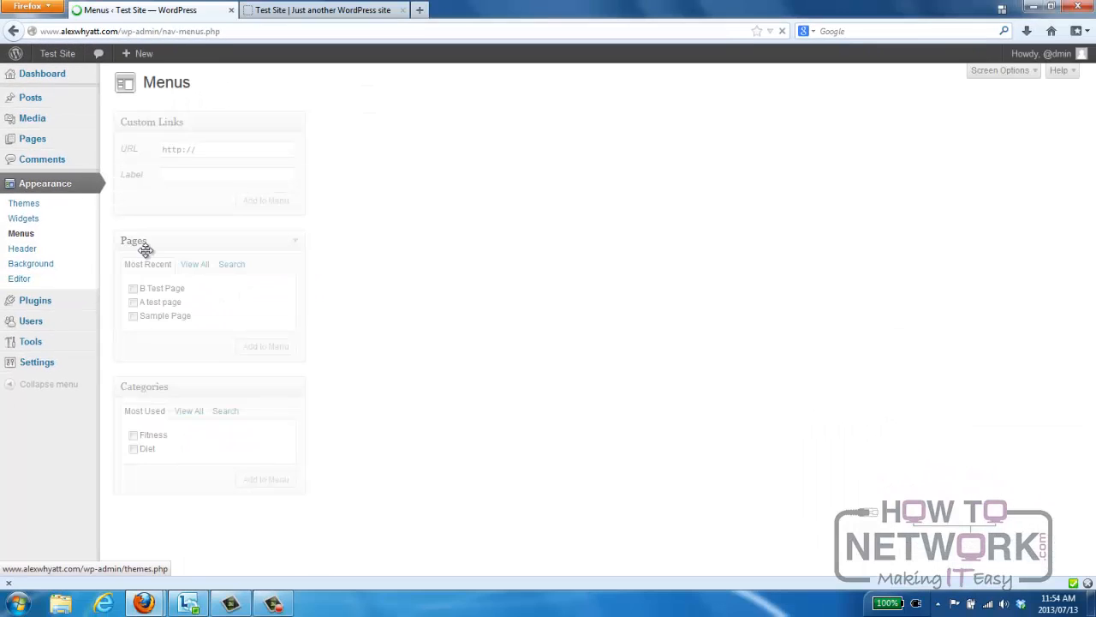
left_click(507, 122)
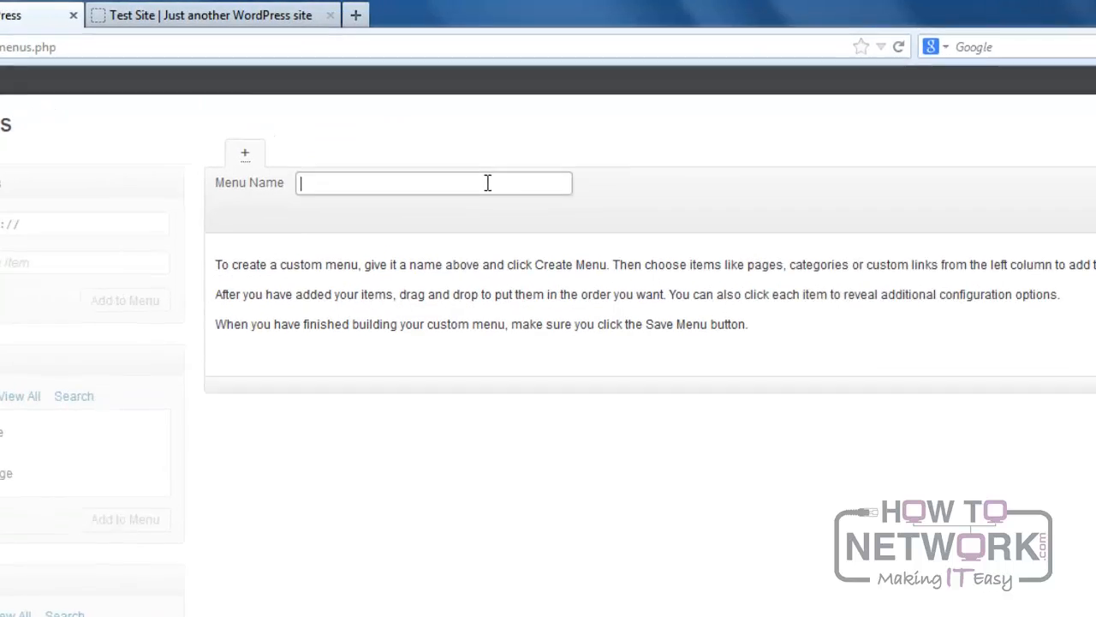
type("M")
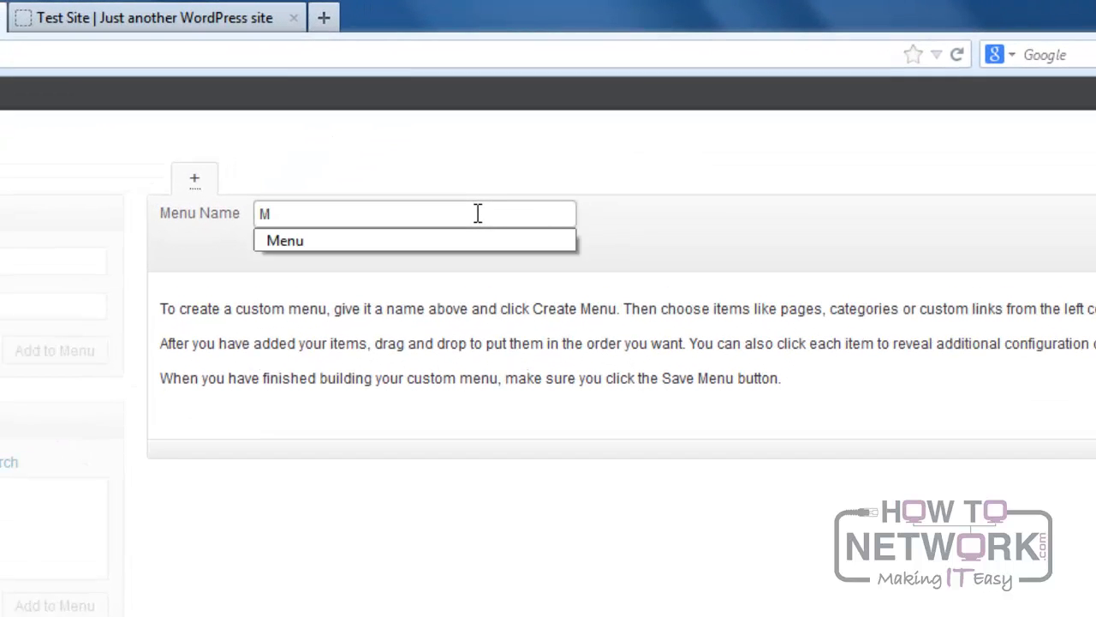
type("enu")
key("Return")
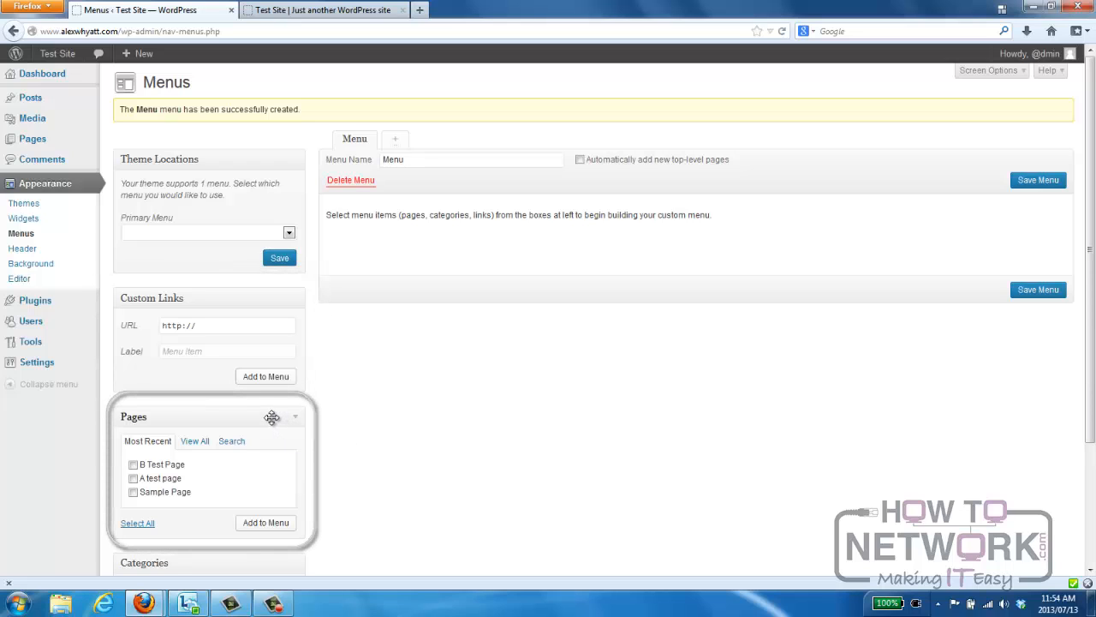
Add B Test Page and A test page to the custom menu and save it.
left_click_drag(1092, 366, 1094, 475)
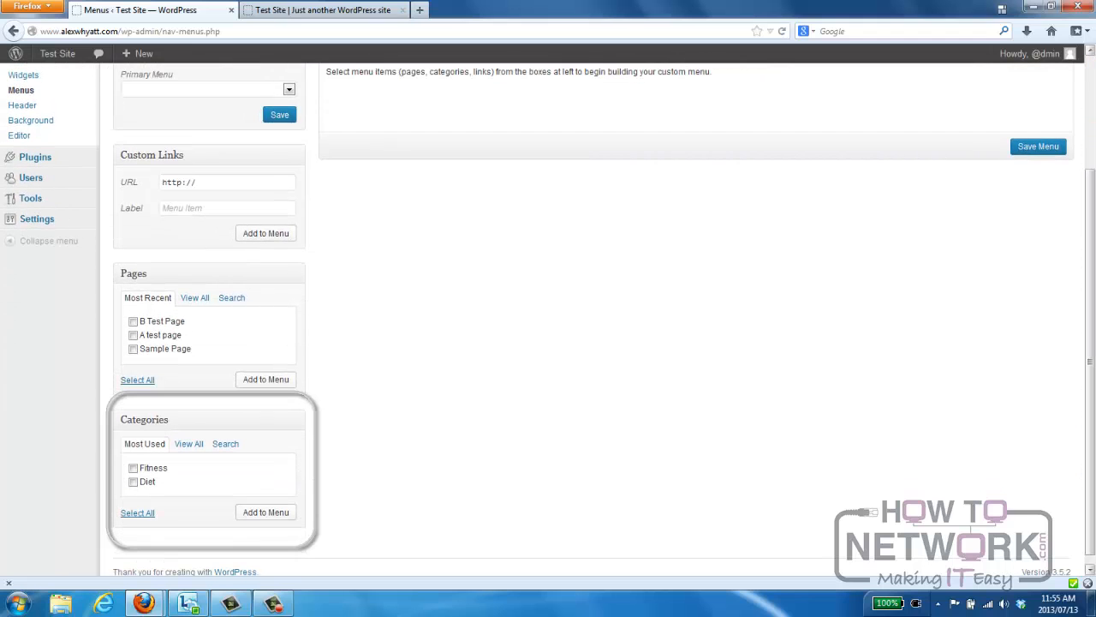
scroll(931, 378, "up", 3)
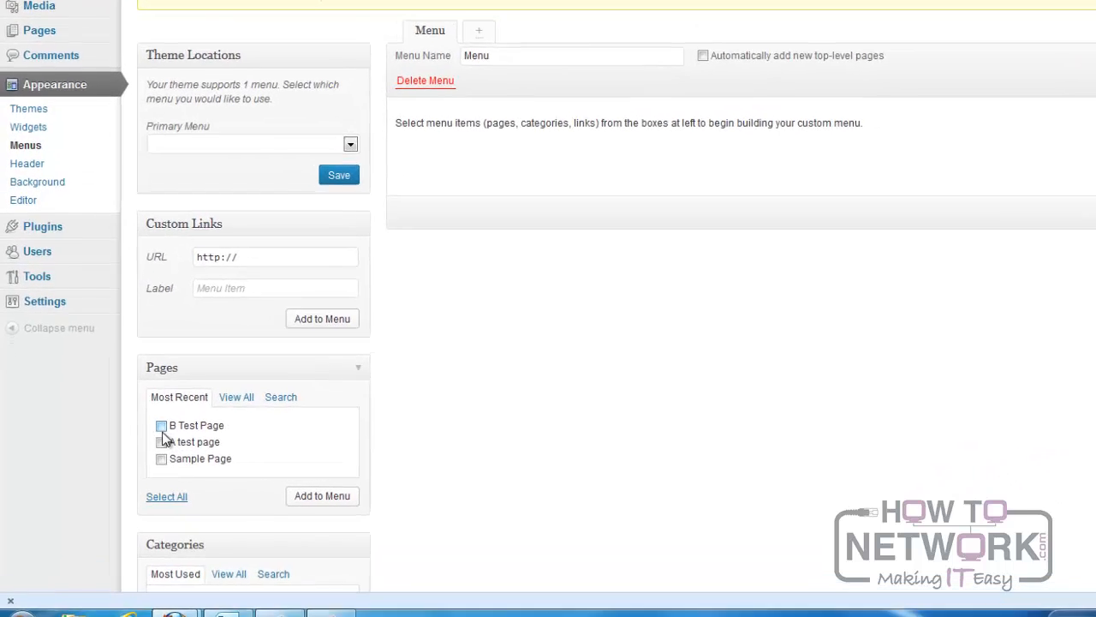
left_click(133, 451)
left_click(194, 411)
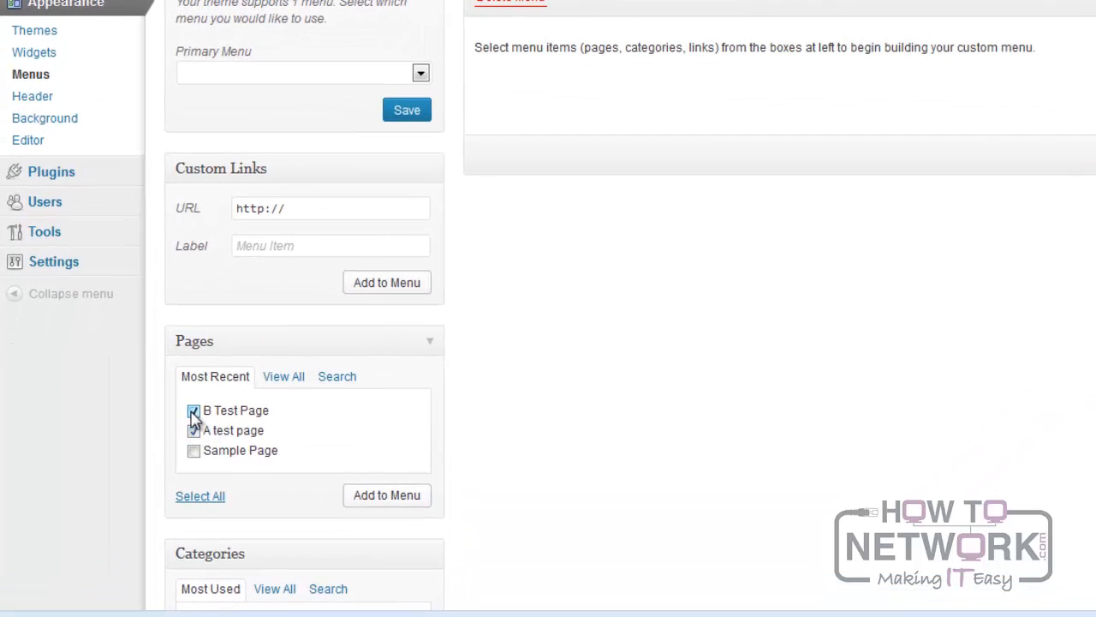
left_click(386, 497)
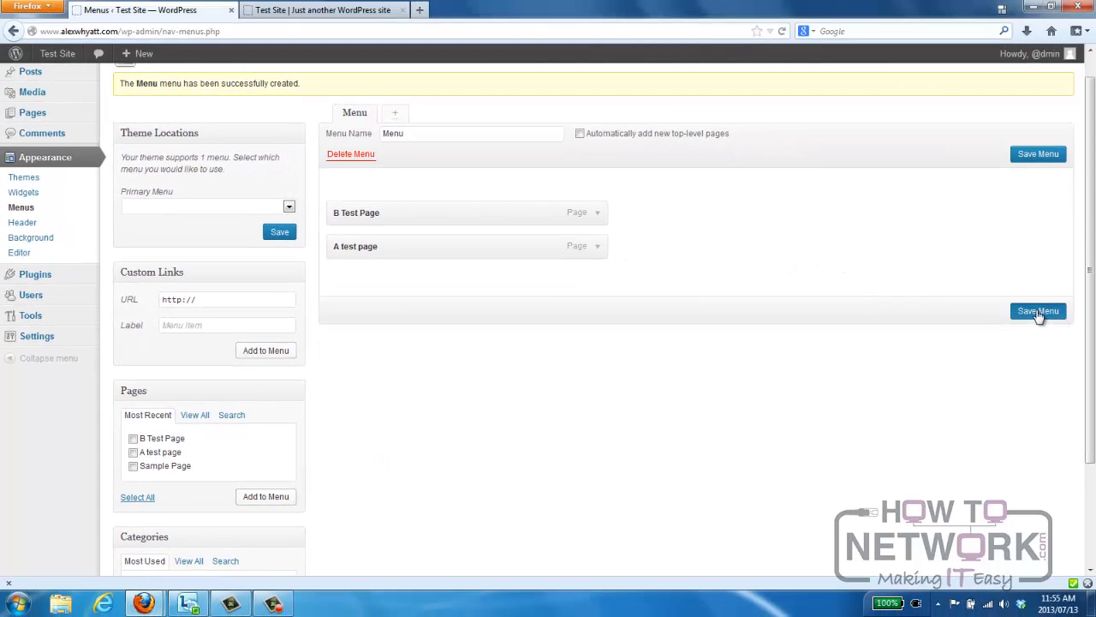
left_click(1039, 312)
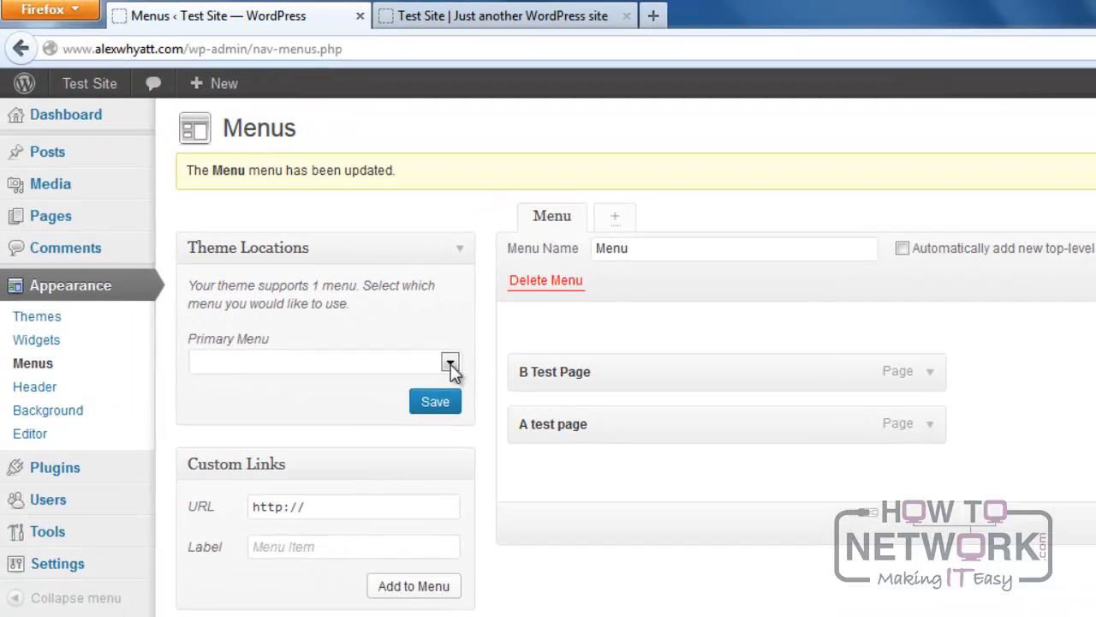
Assign the custom menu "Menu" as the theme's Primary Menu and save the theme location.
left_click(364, 293)
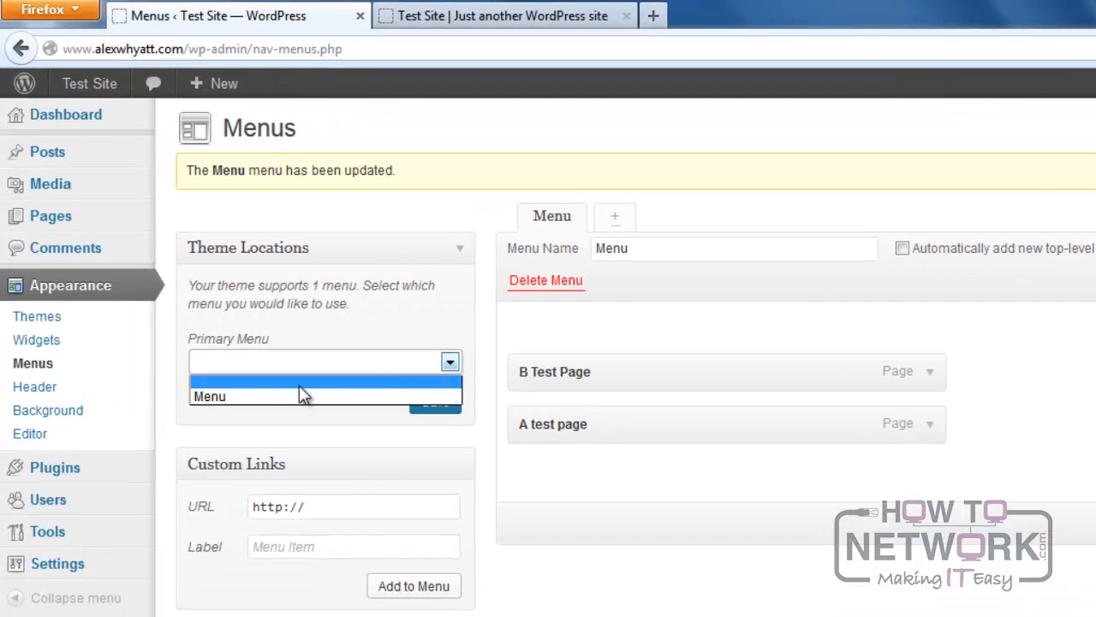
left_click(245, 397)
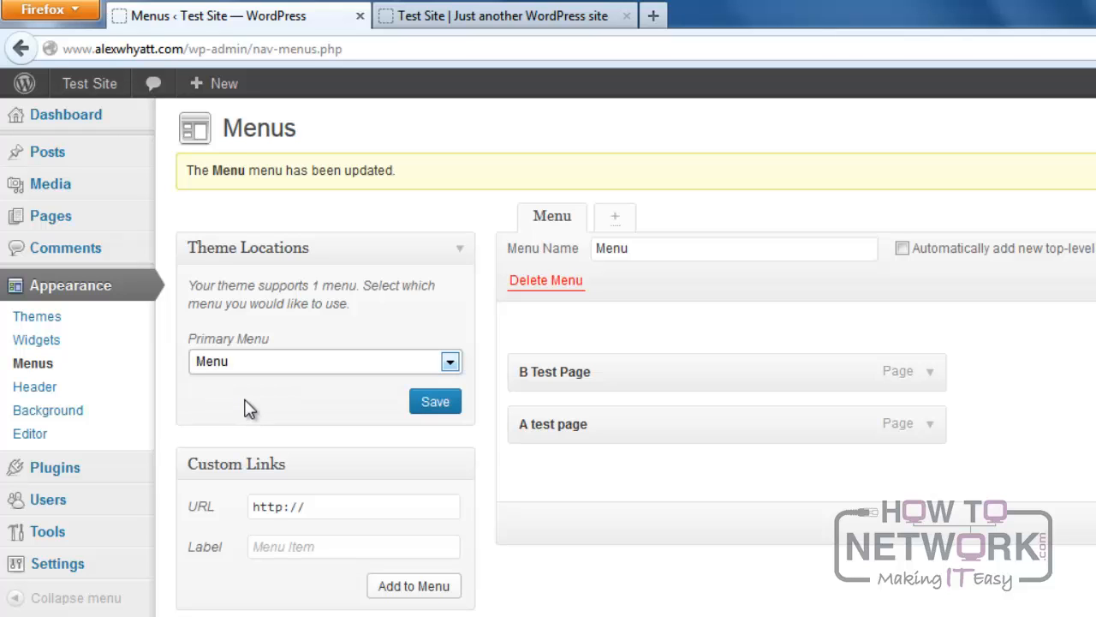
left_click(435, 401)
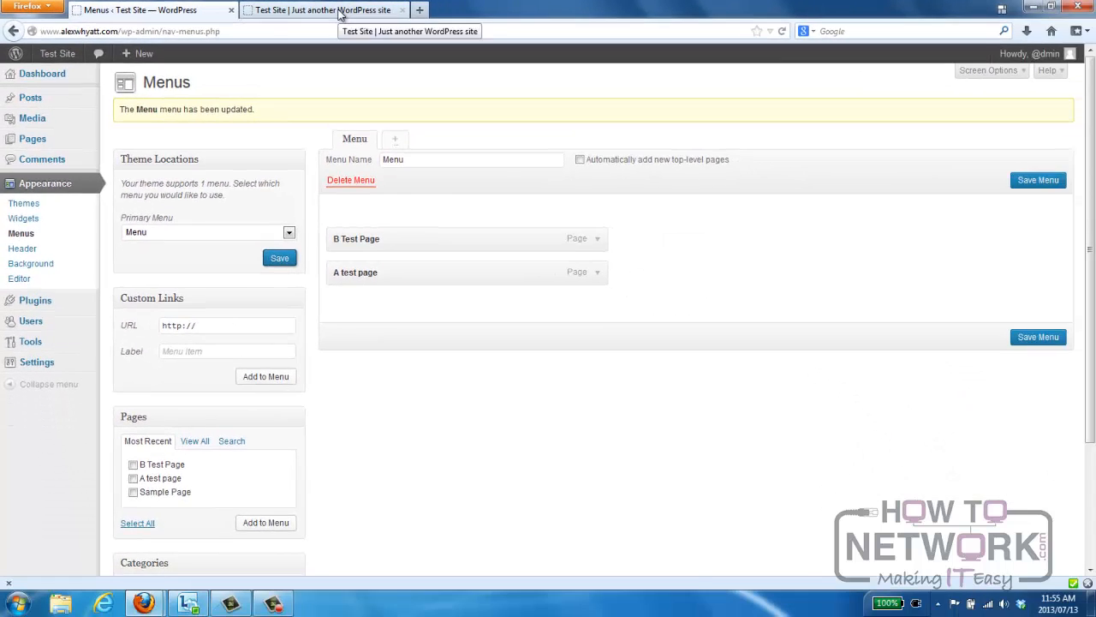
Reload the live site to check its navigation menu and open B Test Page from it.
left_click(531, 16)
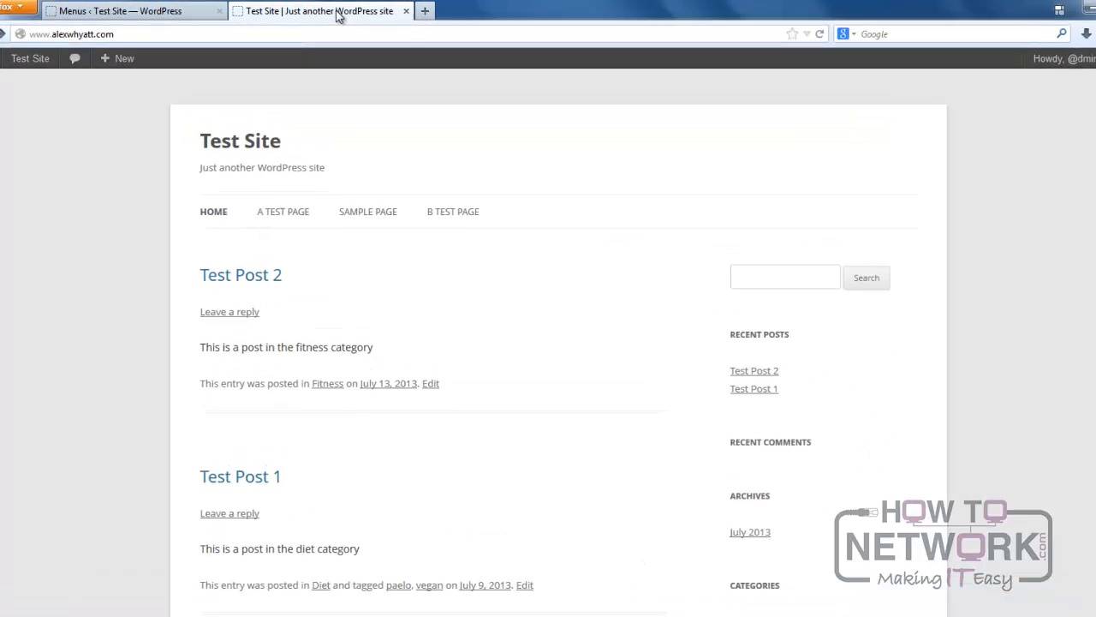
key("F5")
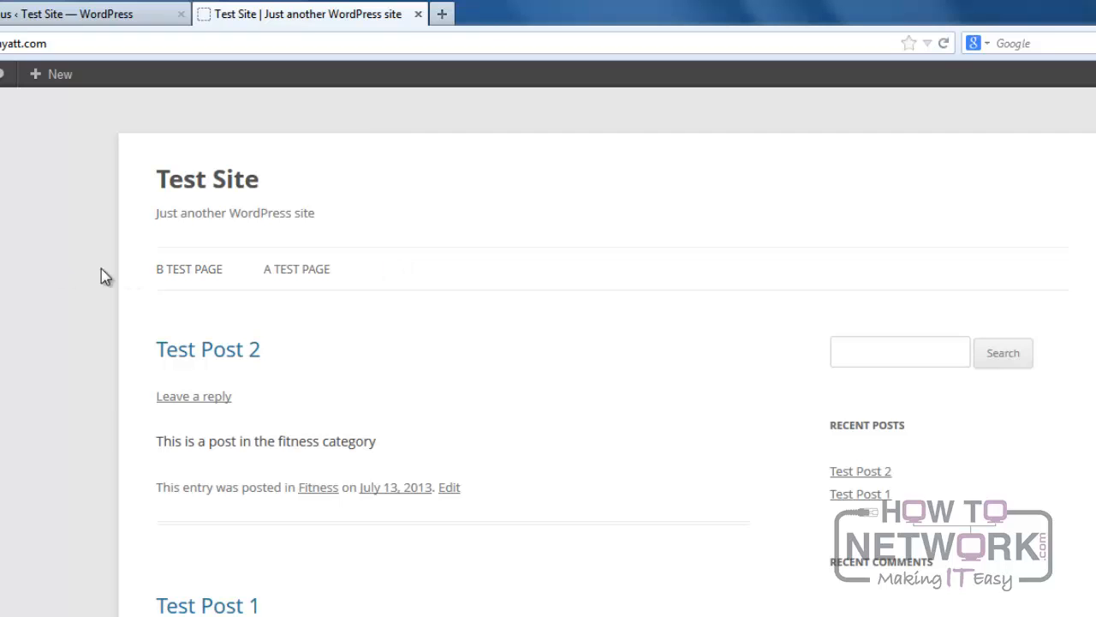
left_click(187, 276)
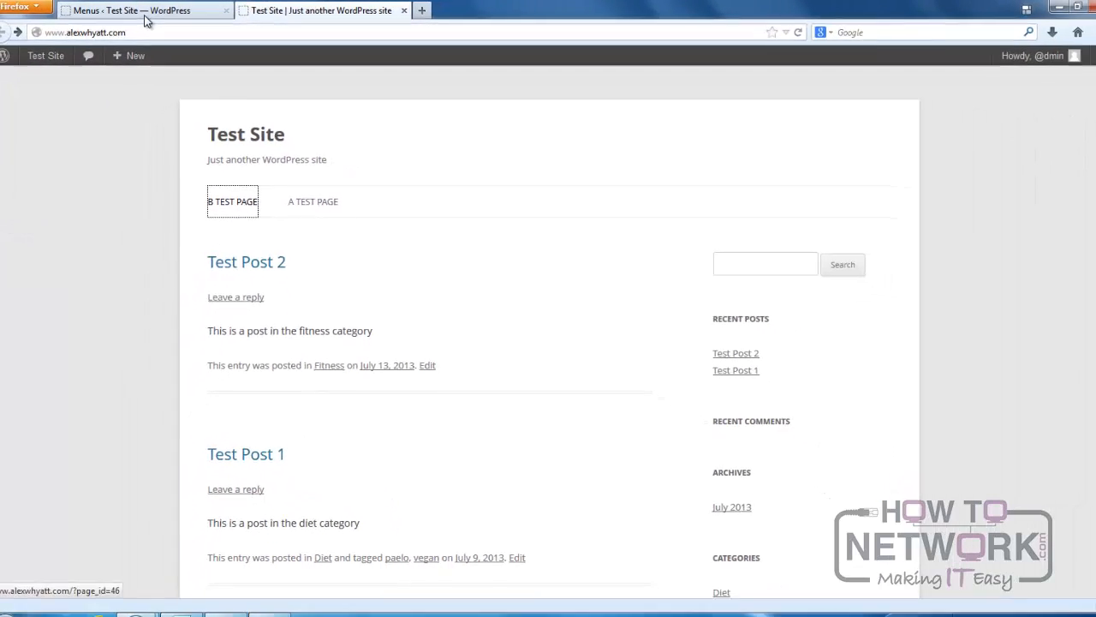
Add a custom link labelled "Home" that points to the site's own address to the menu.
left_click(106, 12)
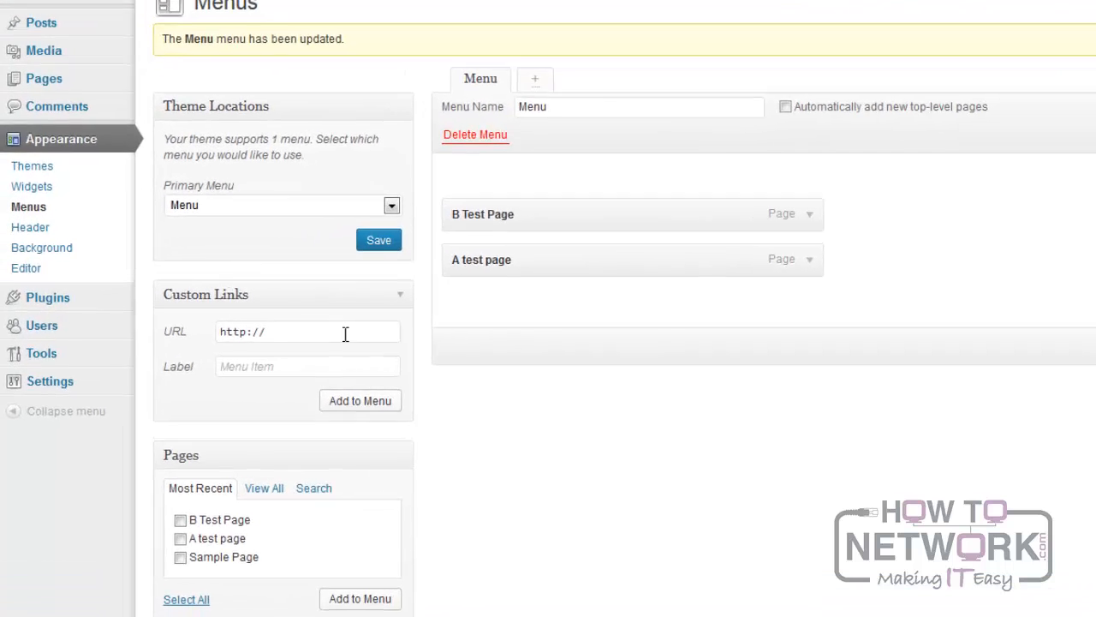
left_click(255, 327)
type("alex")
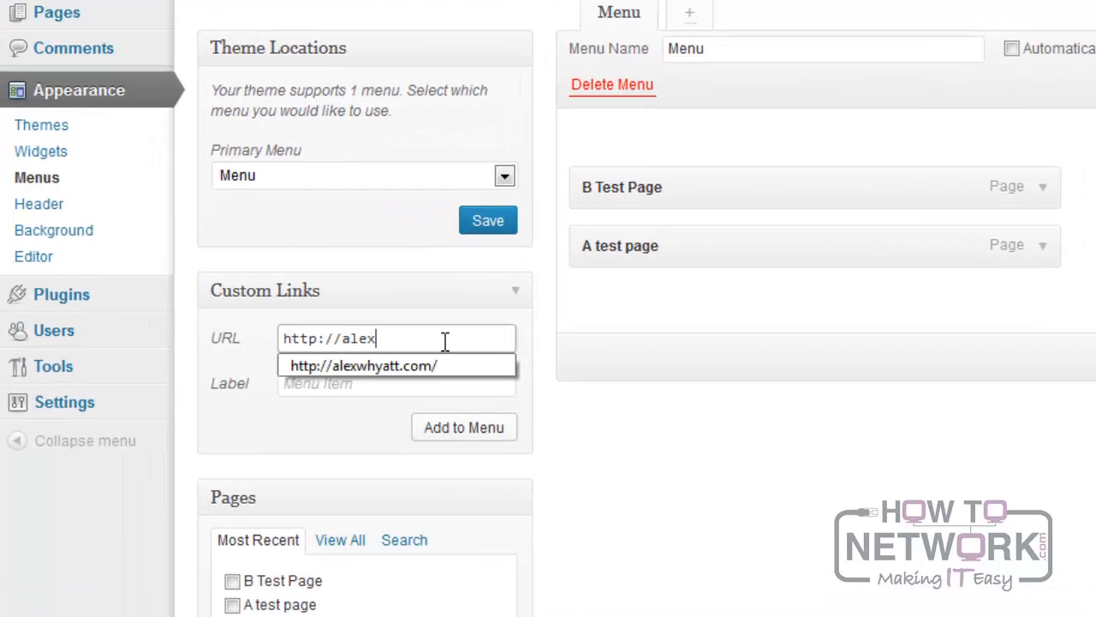
key("Down")
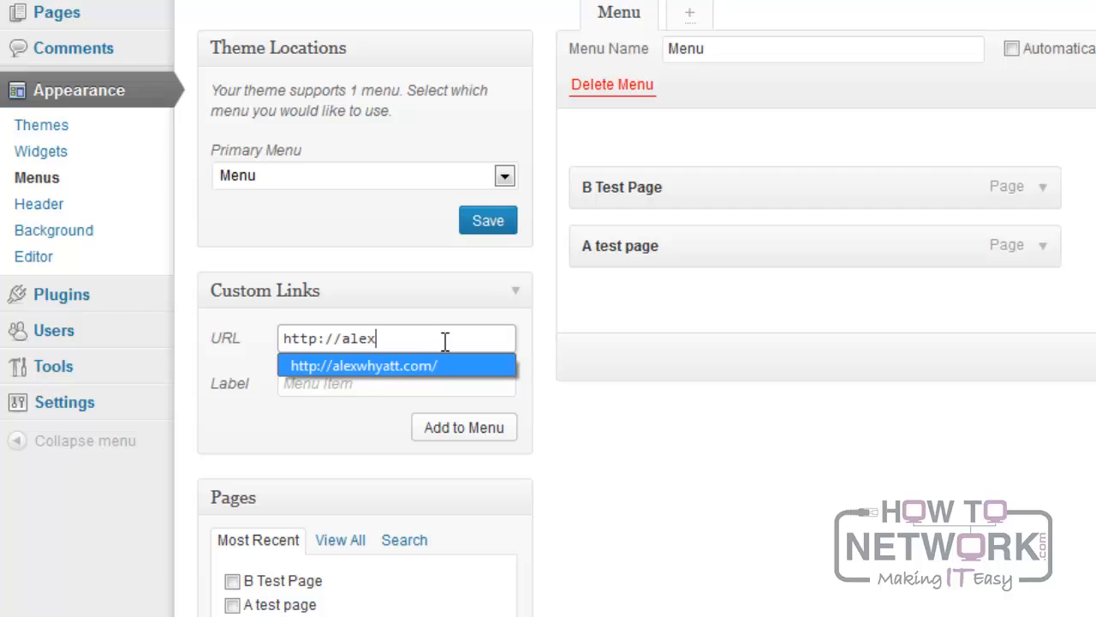
left_click(397, 369)
left_click(397, 381)
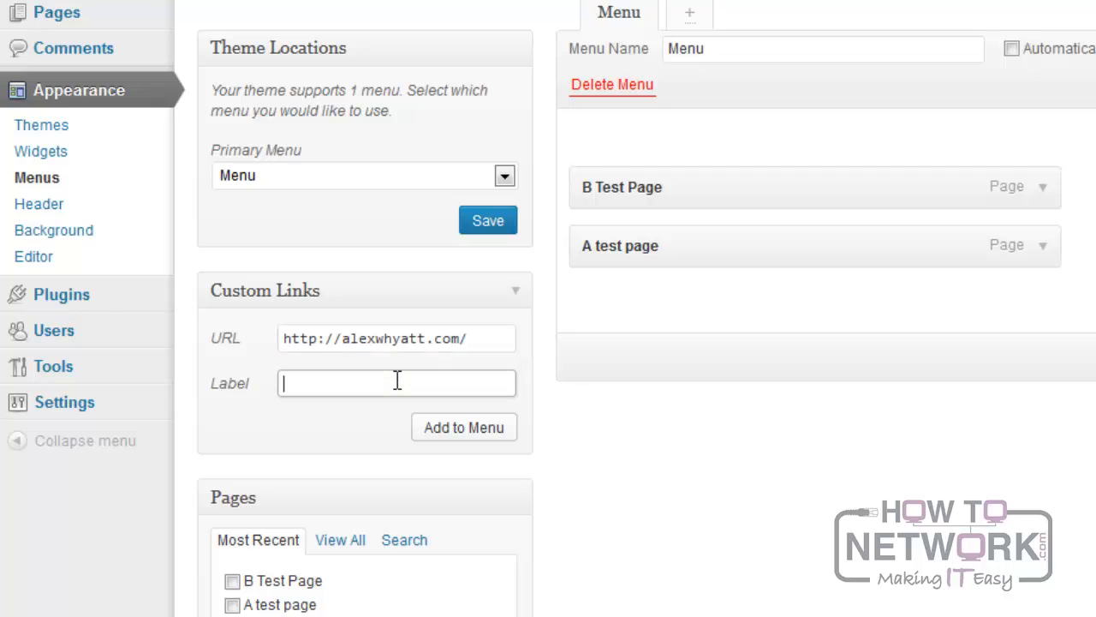
type("Home")
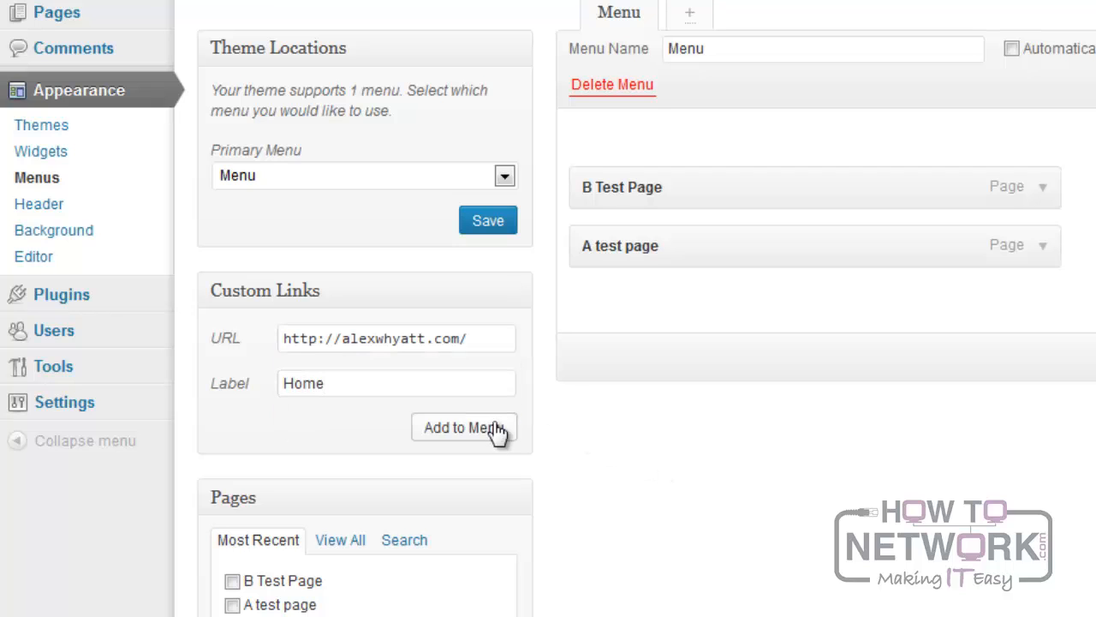
left_click(477, 435)
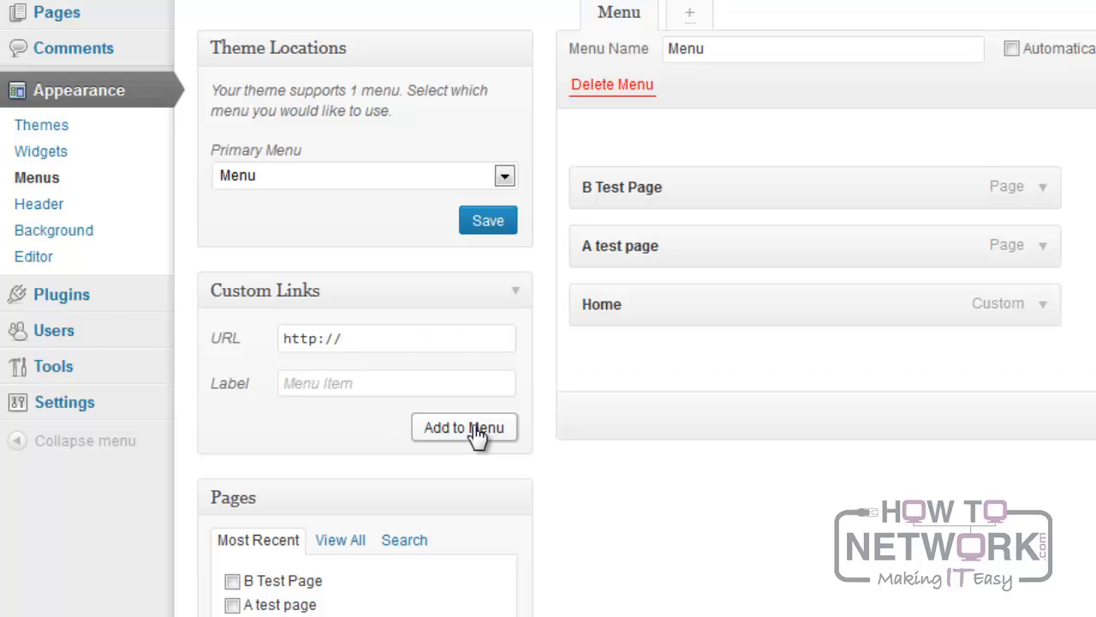
Save the menu with its Home link and reload the live site to check the navigation.
left_click(1033, 373)
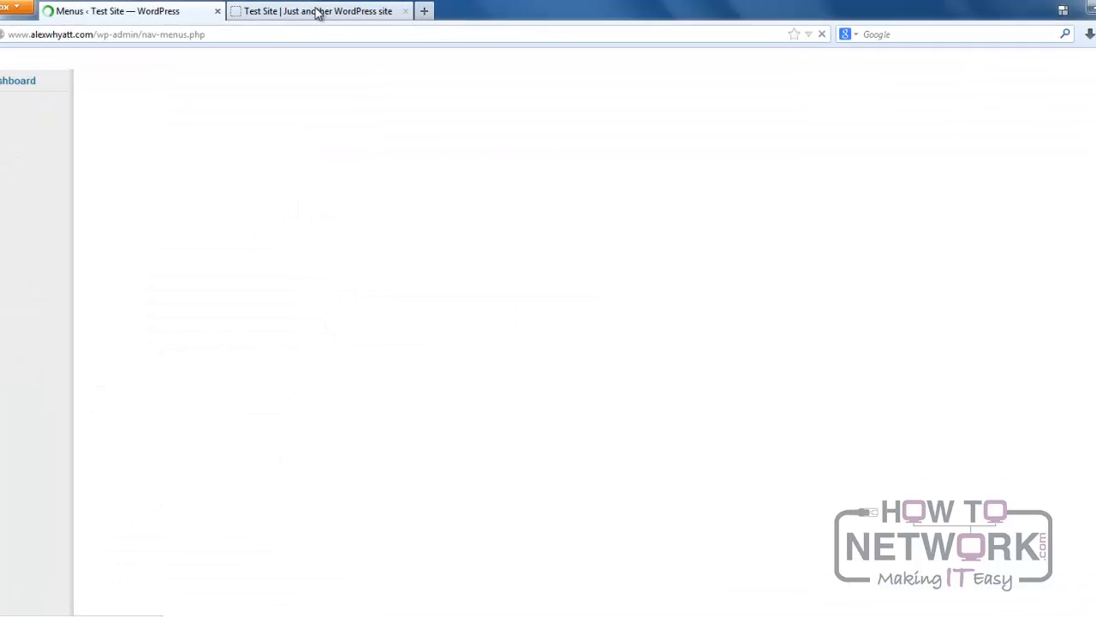
left_click(317, 11)
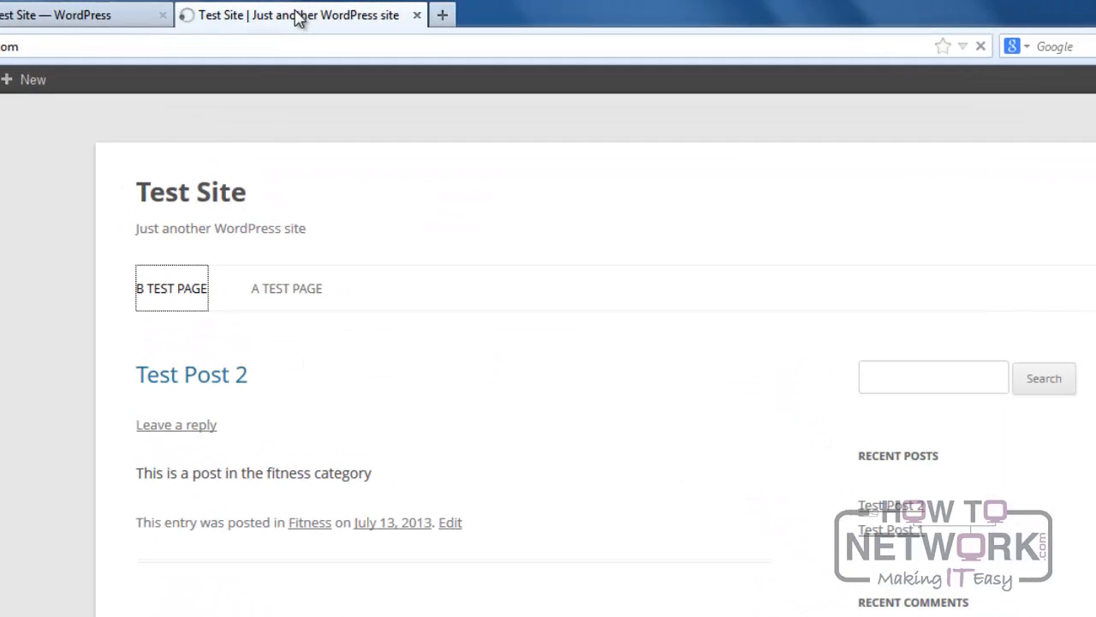
key("F5")
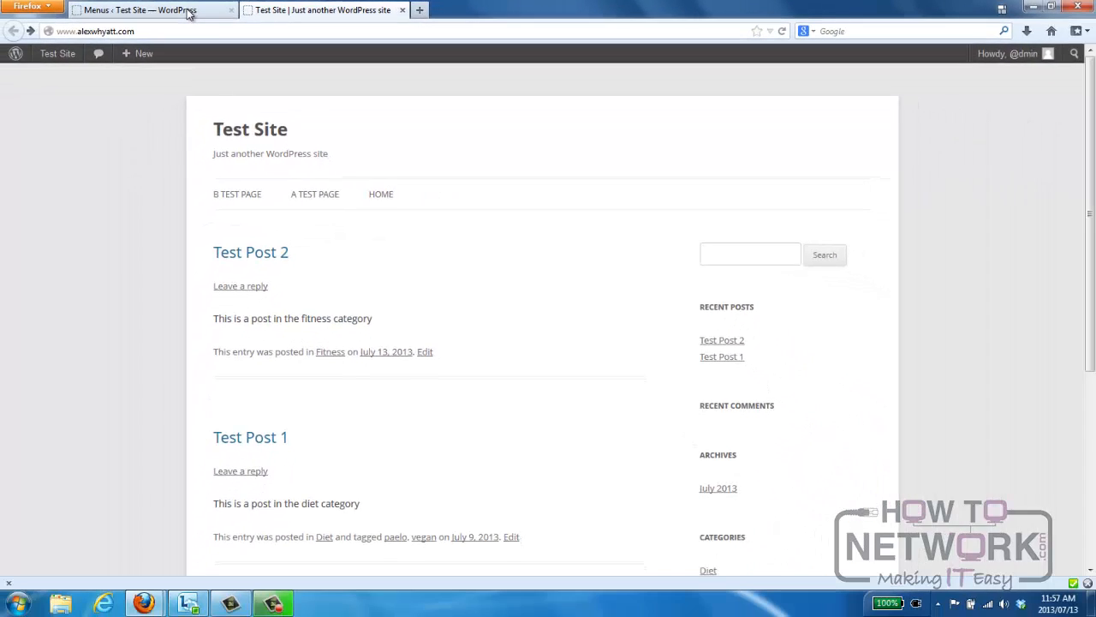
Reorder the menu items as Home, A test page, B Test Page.
left_click(85, 15)
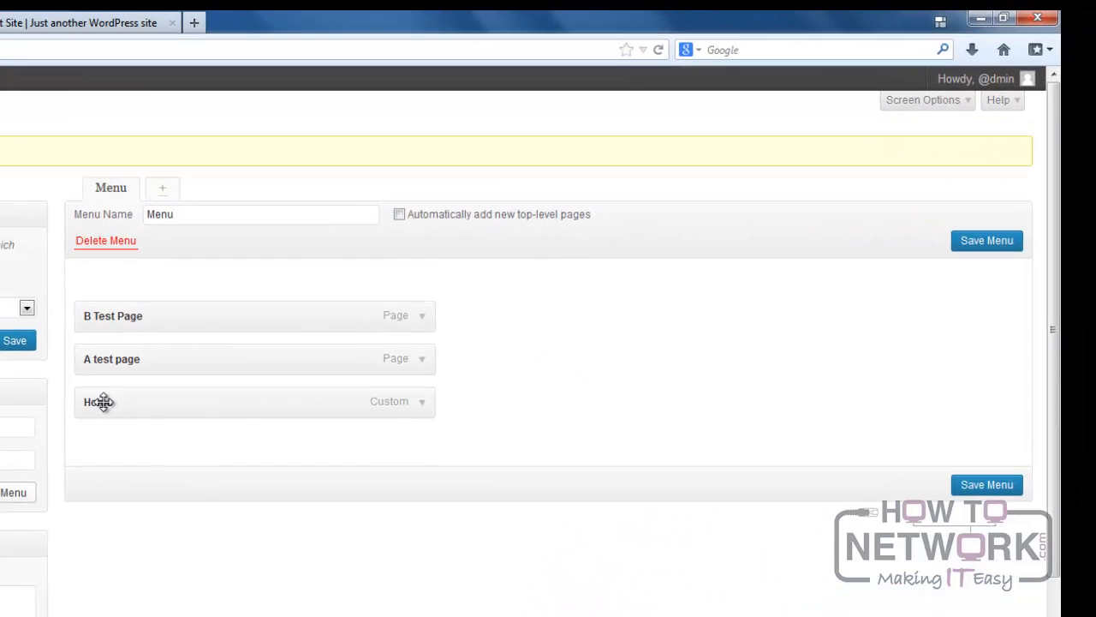
left_click_drag(174, 407, 191, 299)
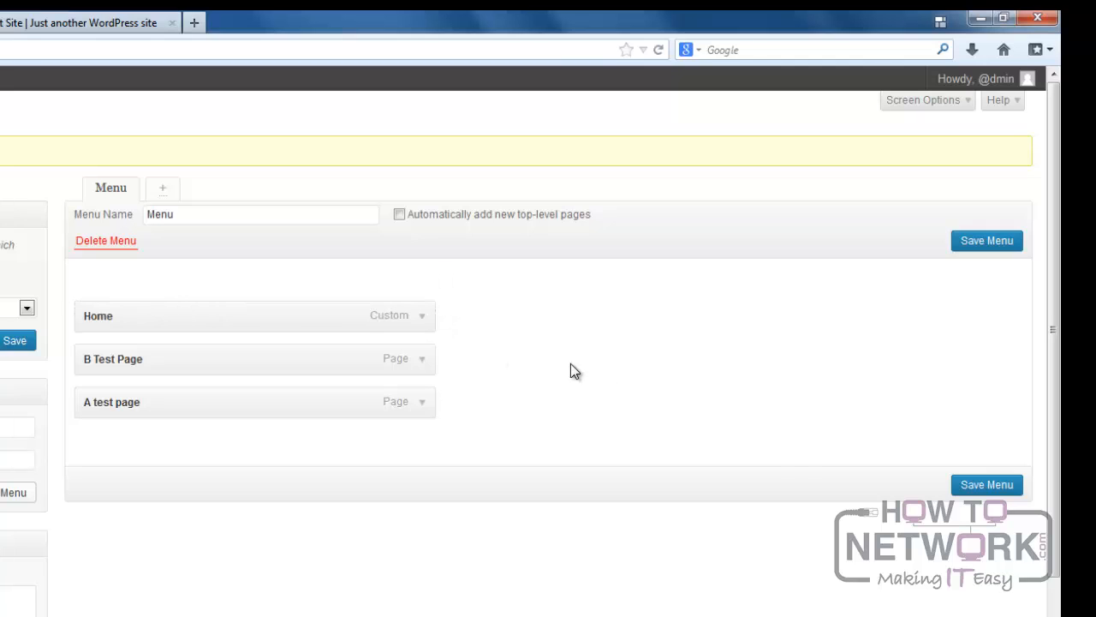
left_click_drag(85, 408, 115, 360)
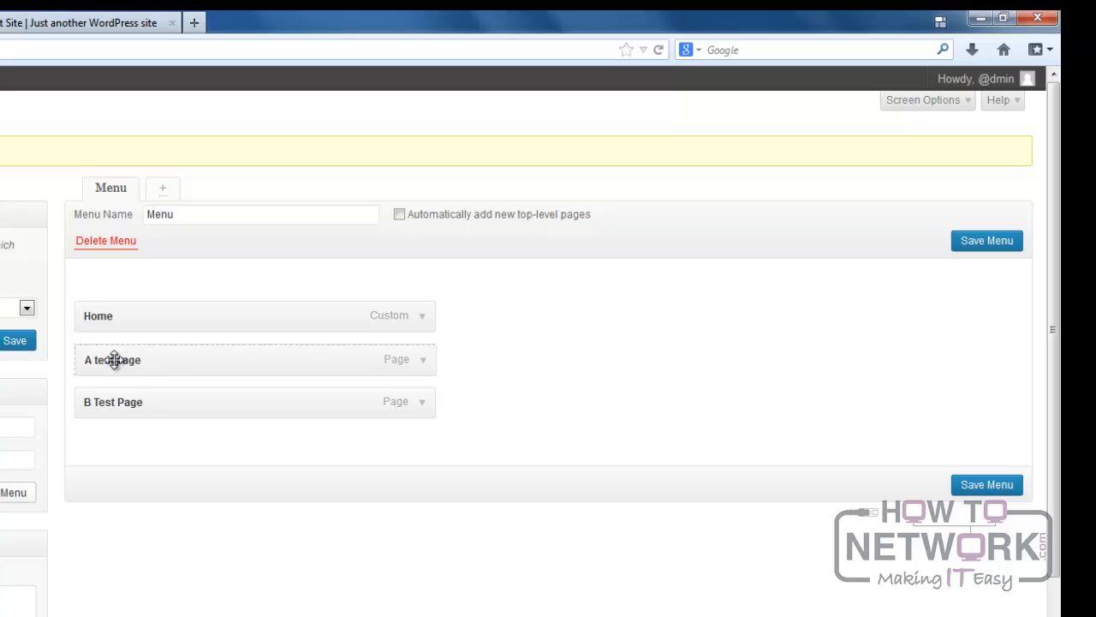
Save the reordered menu and reload the live site to check the order of its navigation items.
left_click(991, 486)
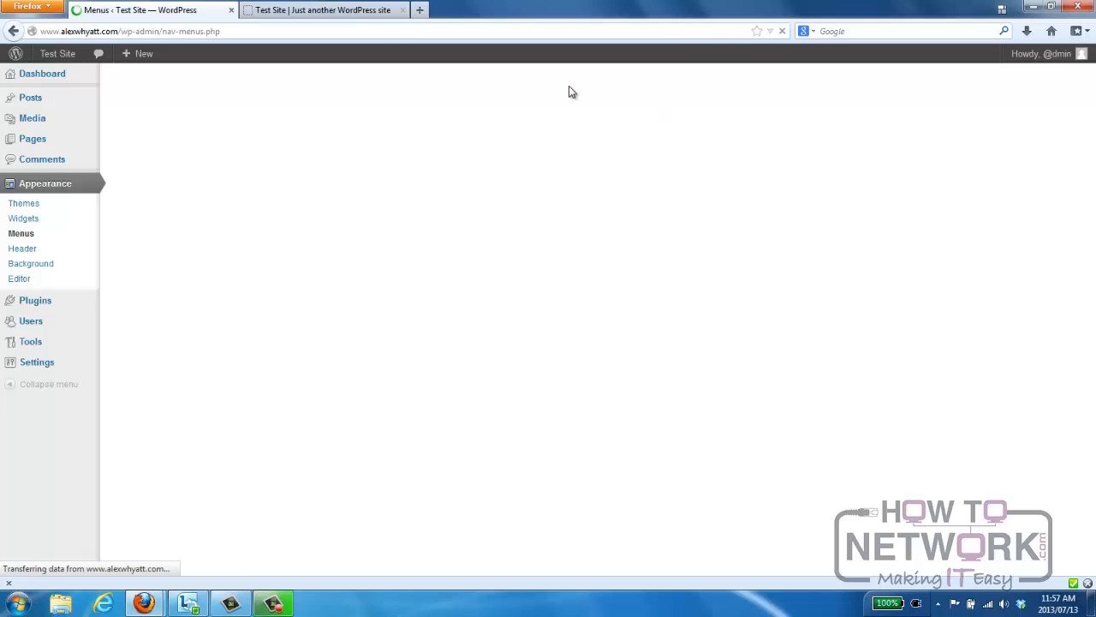
left_click(341, 10)
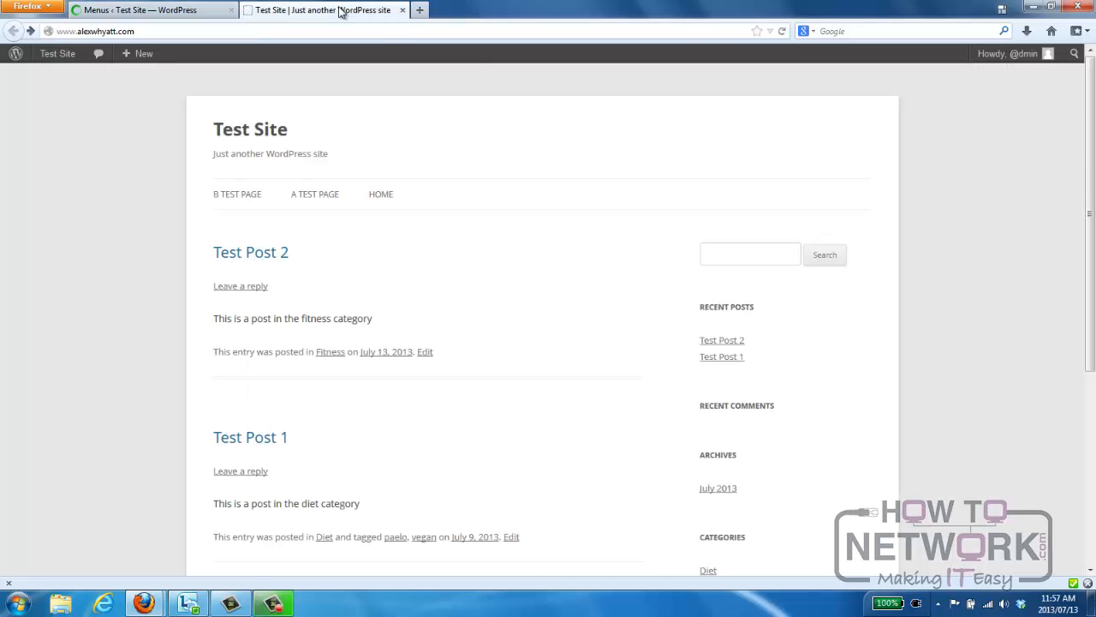
key("F5")
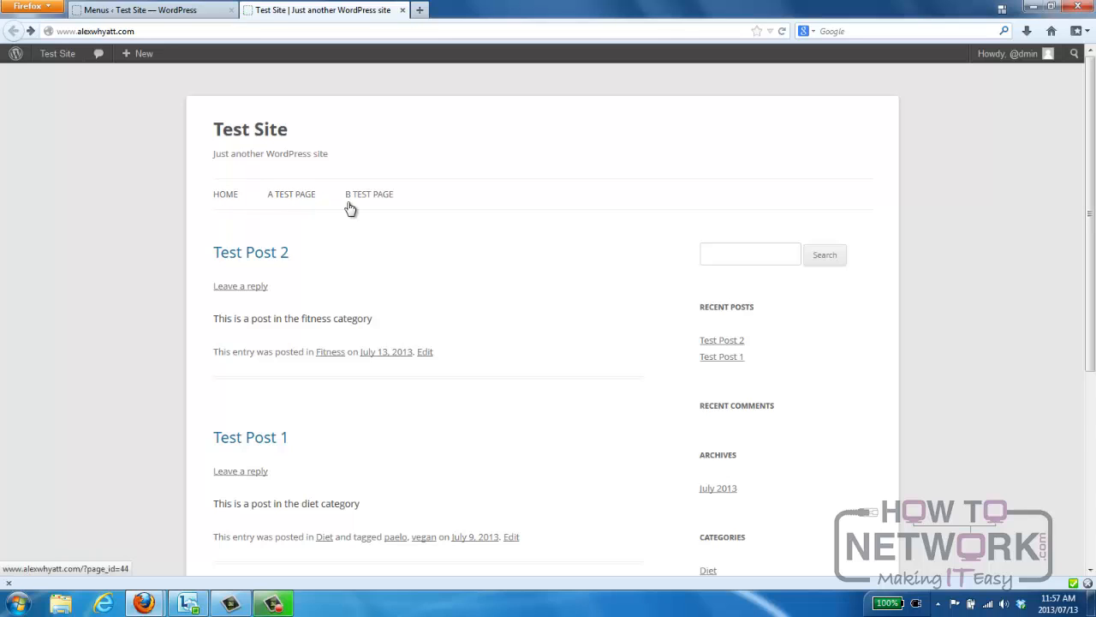
Set A test page's navigation label to "Page 1" and its title attribute to "Click Here", and save the menu.
left_click(181, 12)
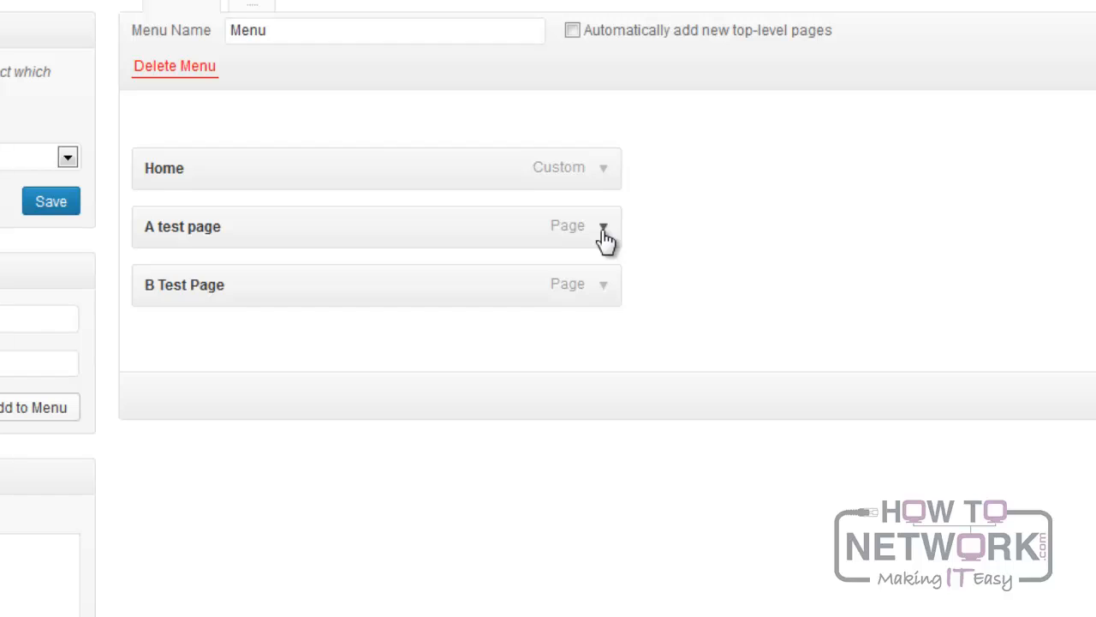
left_click(603, 228)
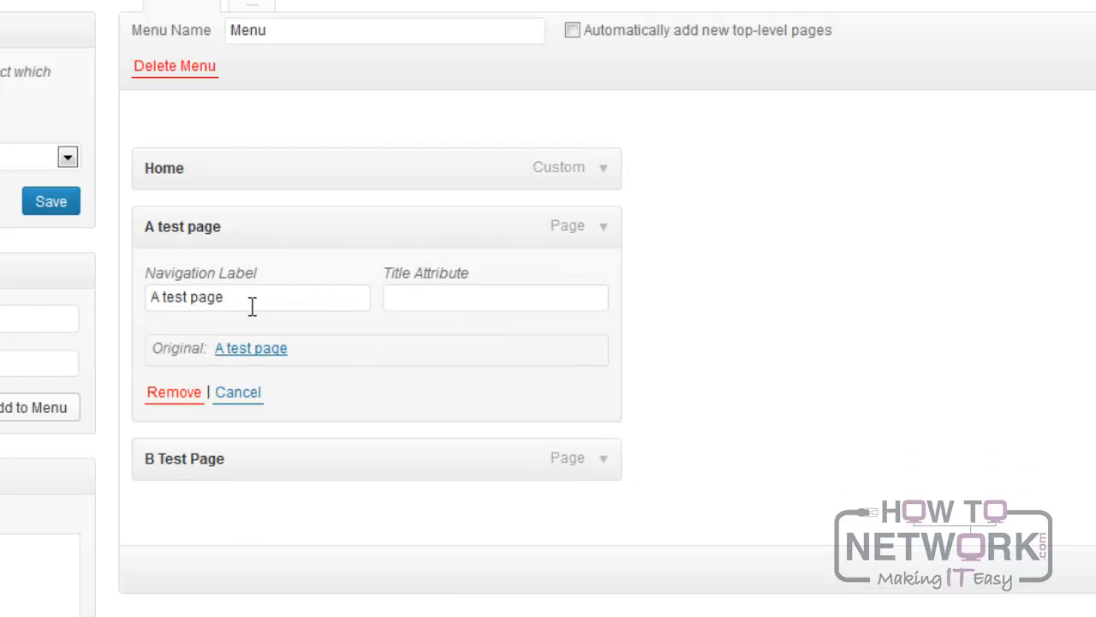
left_click_drag(255, 299, 55, 292)
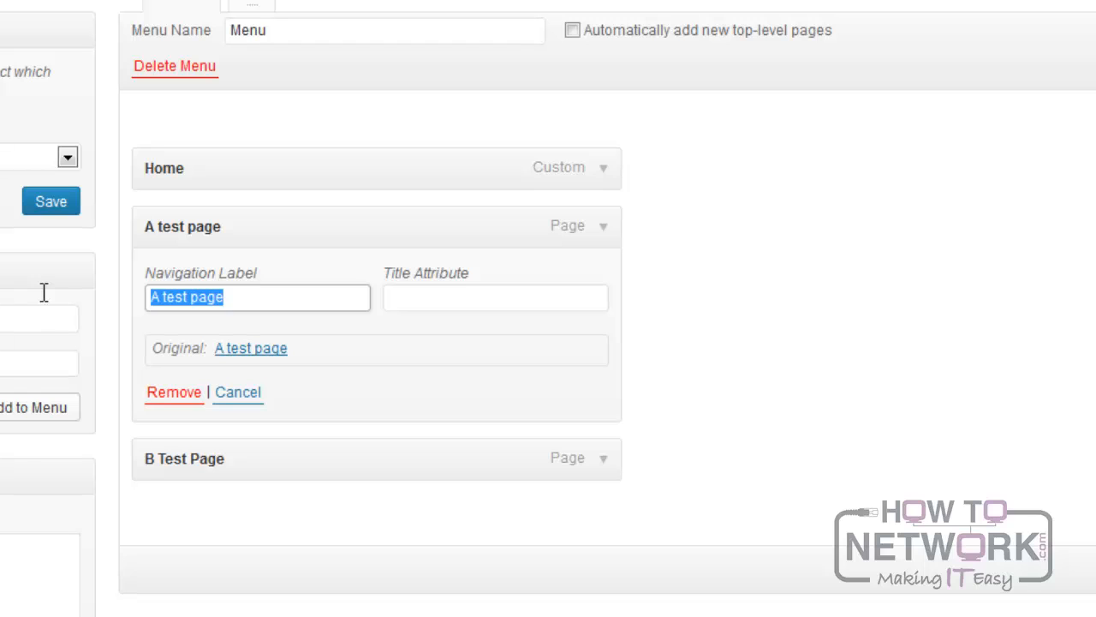
type("Page 1")
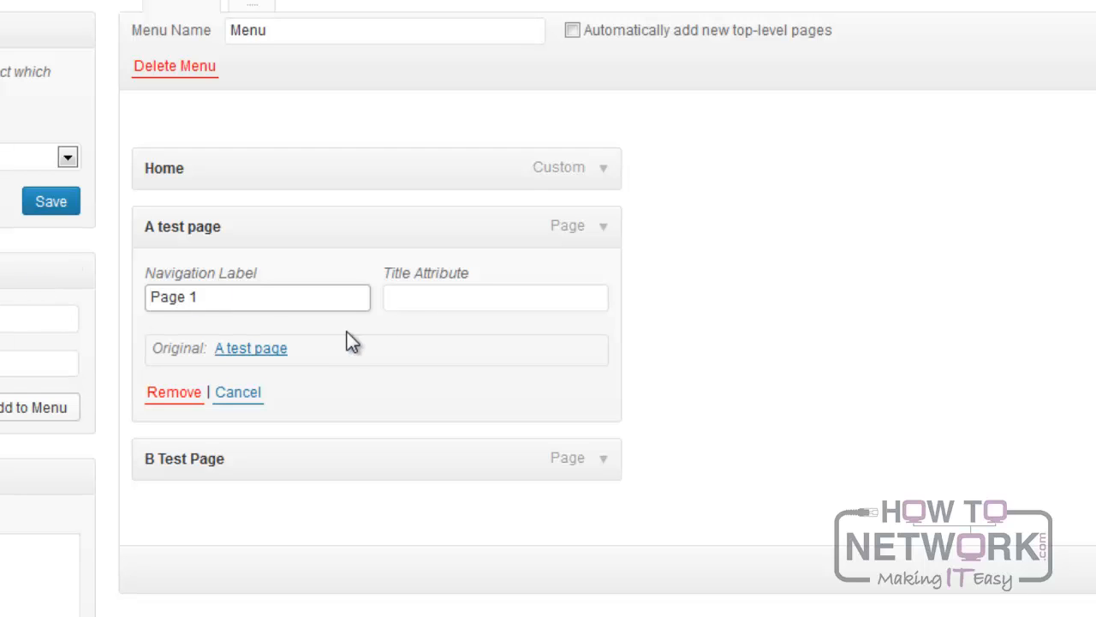
left_click(420, 296)
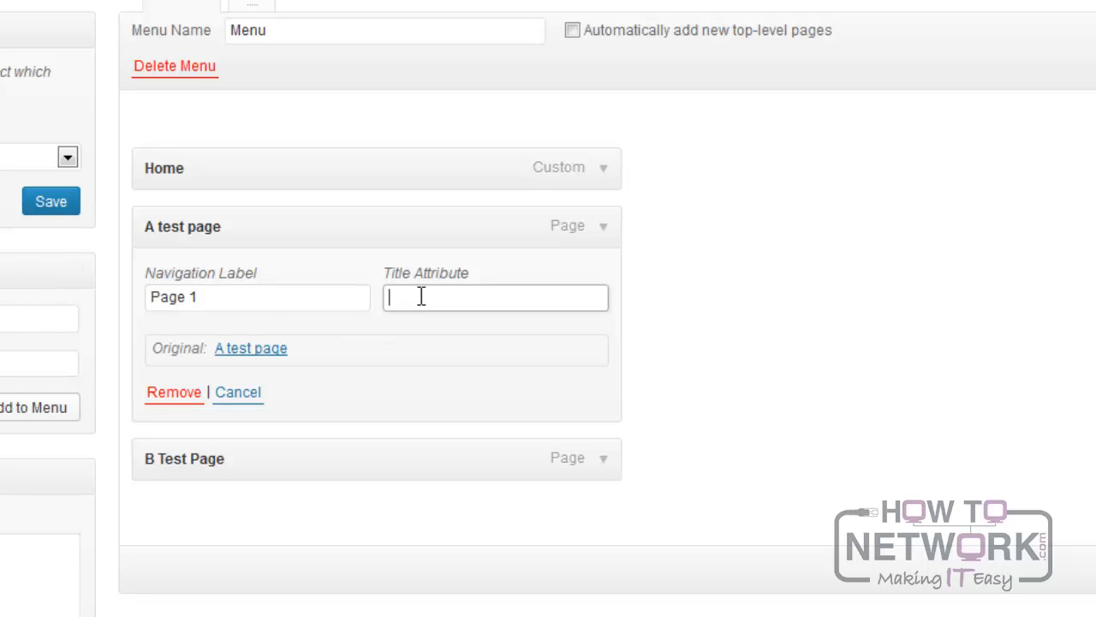
type("Click Here")
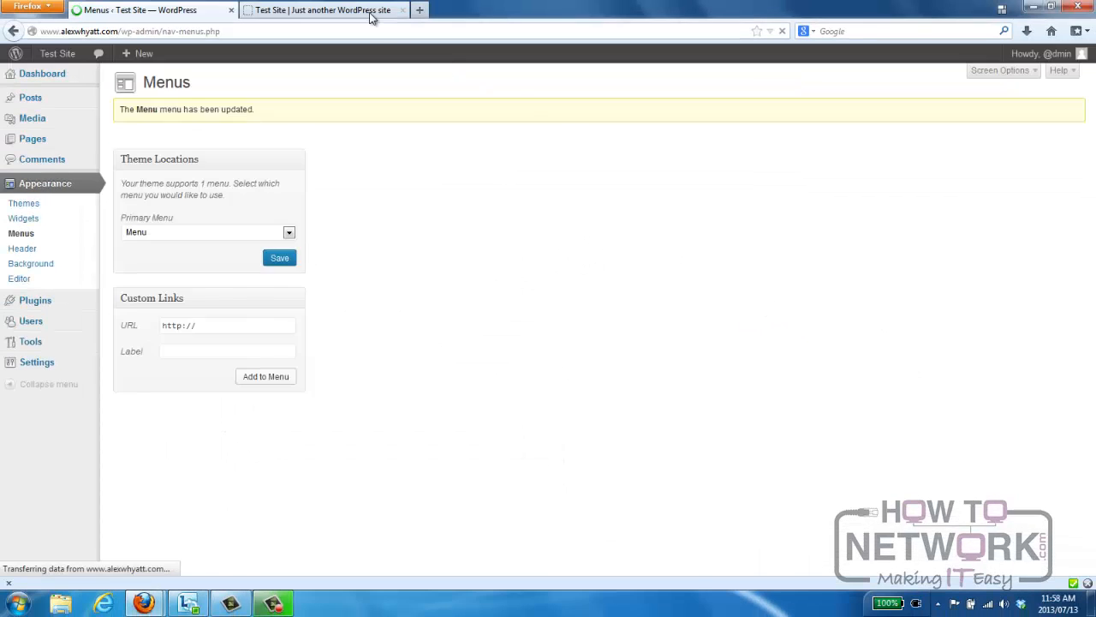
Reload the live site, open Page 1 from the navigation menu and return through the Home link.
left_click(368, 11)
key("F5")
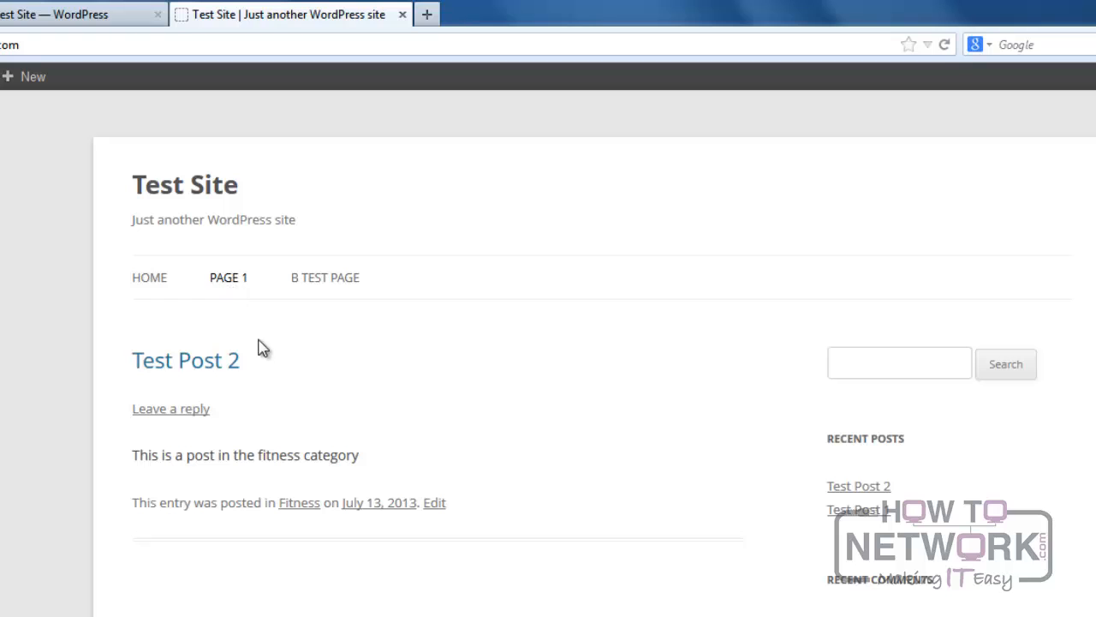
left_click(229, 280)
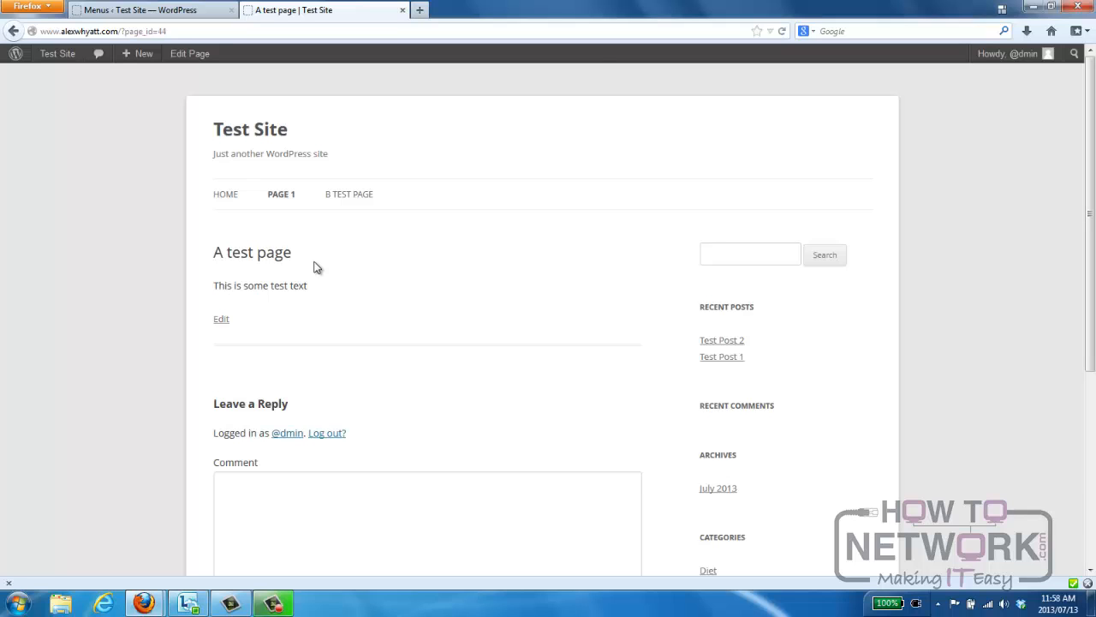
left_click(225, 199)
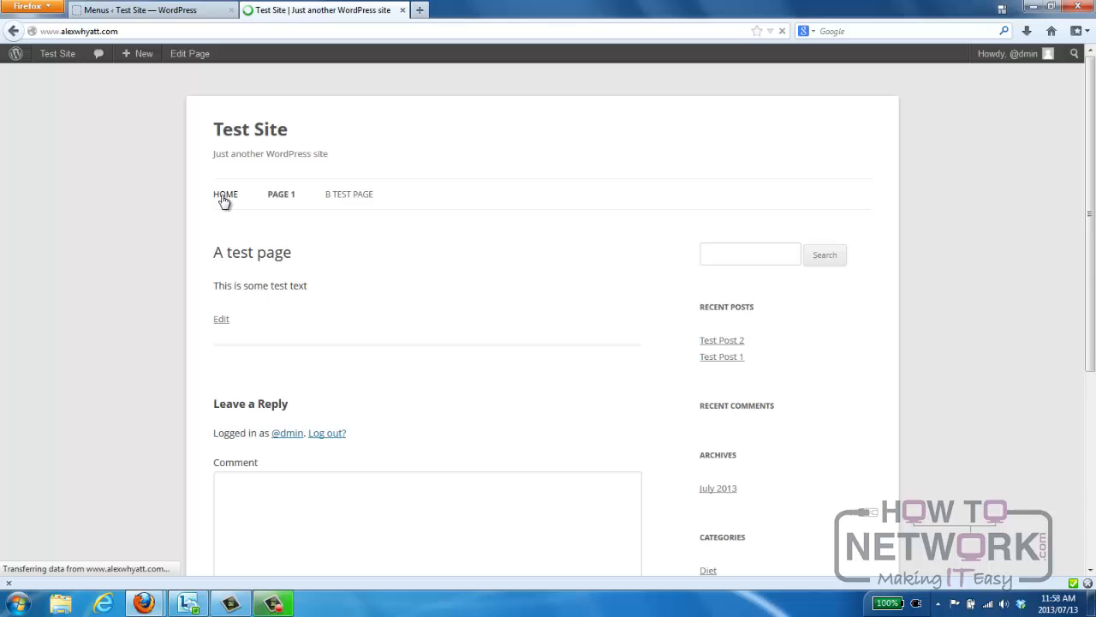
Add the Fitness category to the custom menu on the Menus screen.
left_click(150, 12)
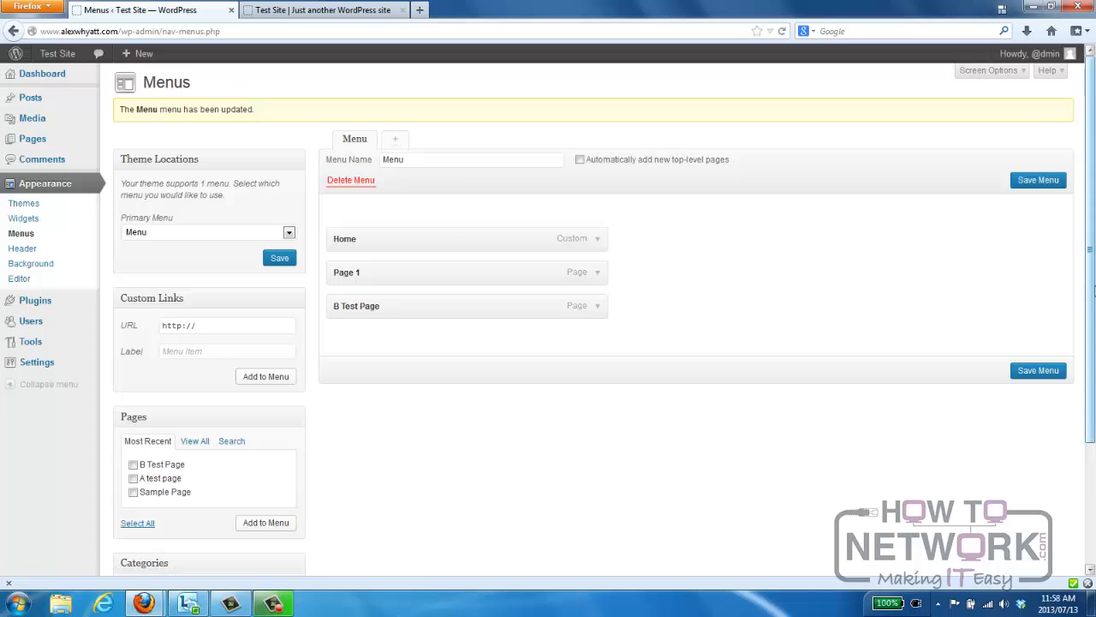
left_click_drag(1092, 298, 1093, 334)
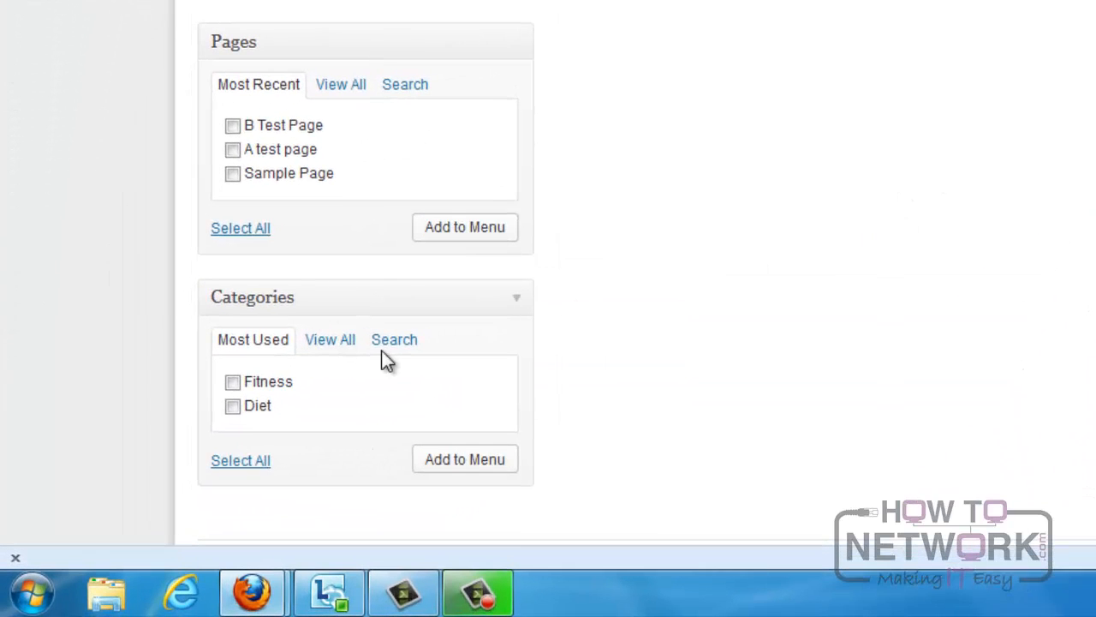
left_click(454, 463)
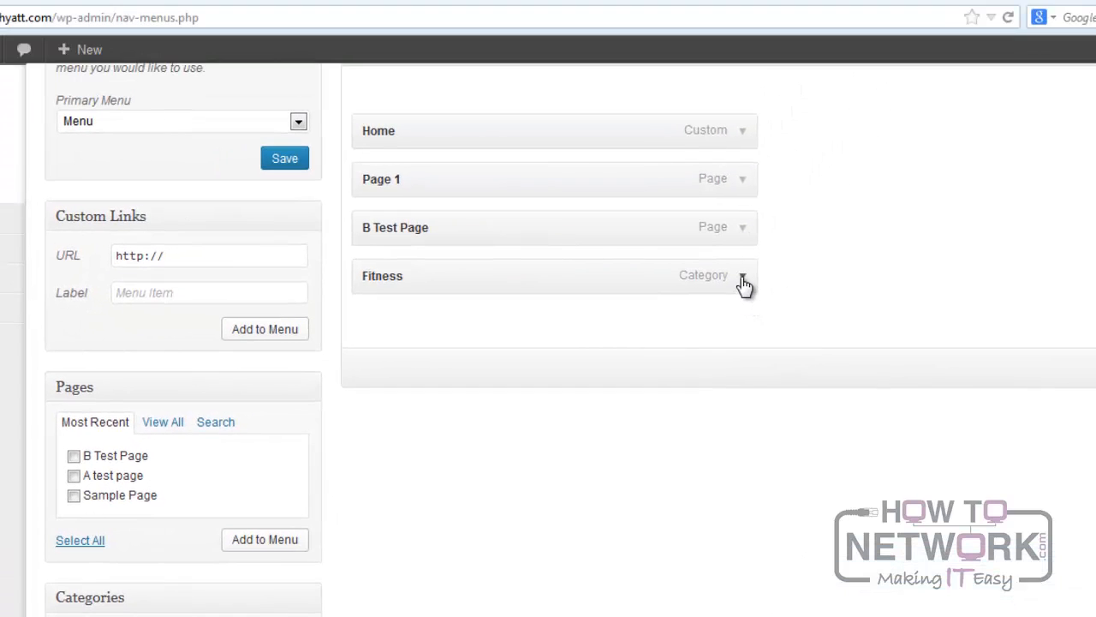
Set the Fitness menu item's title attribute to "Ideas to work out" and save the menu.
left_click(742, 281)
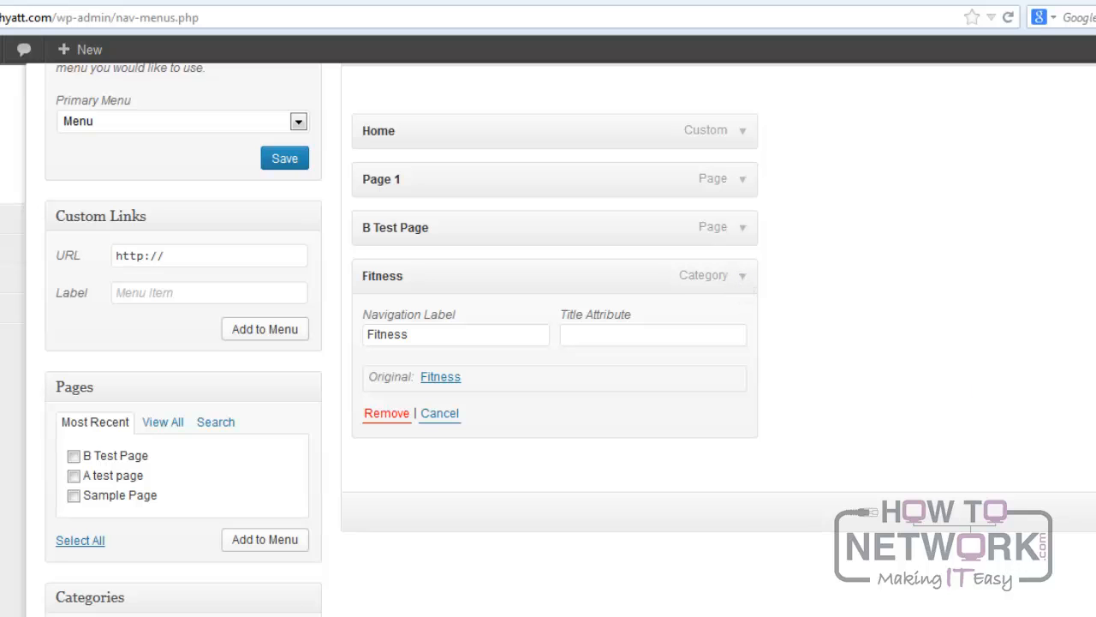
scroll(724, 489, "up", 3)
left_click(689, 456)
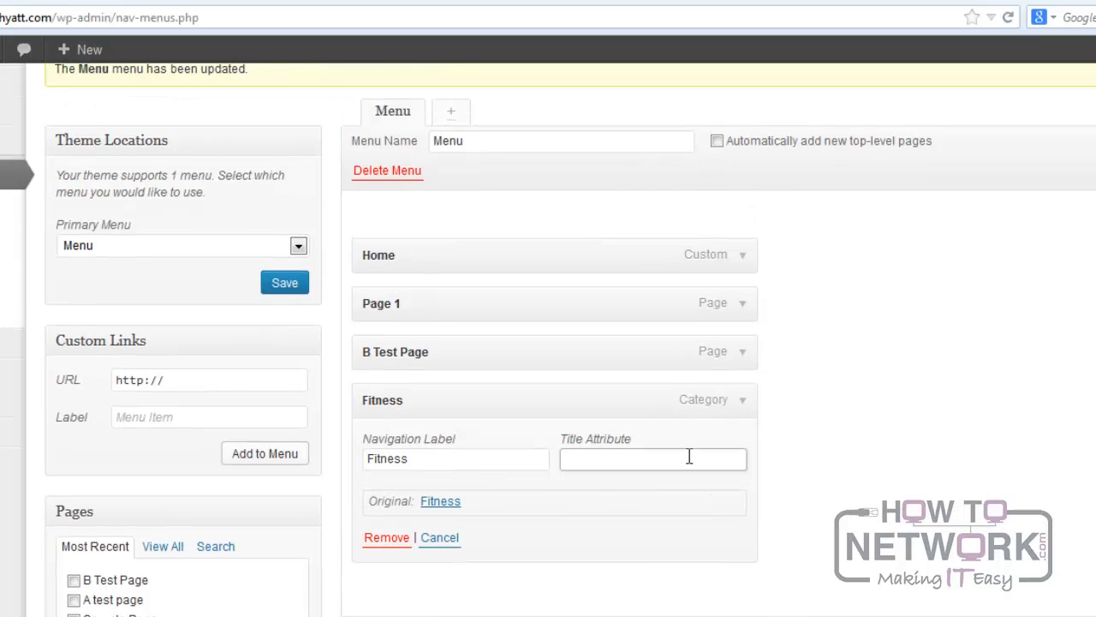
type("Ideads to word")
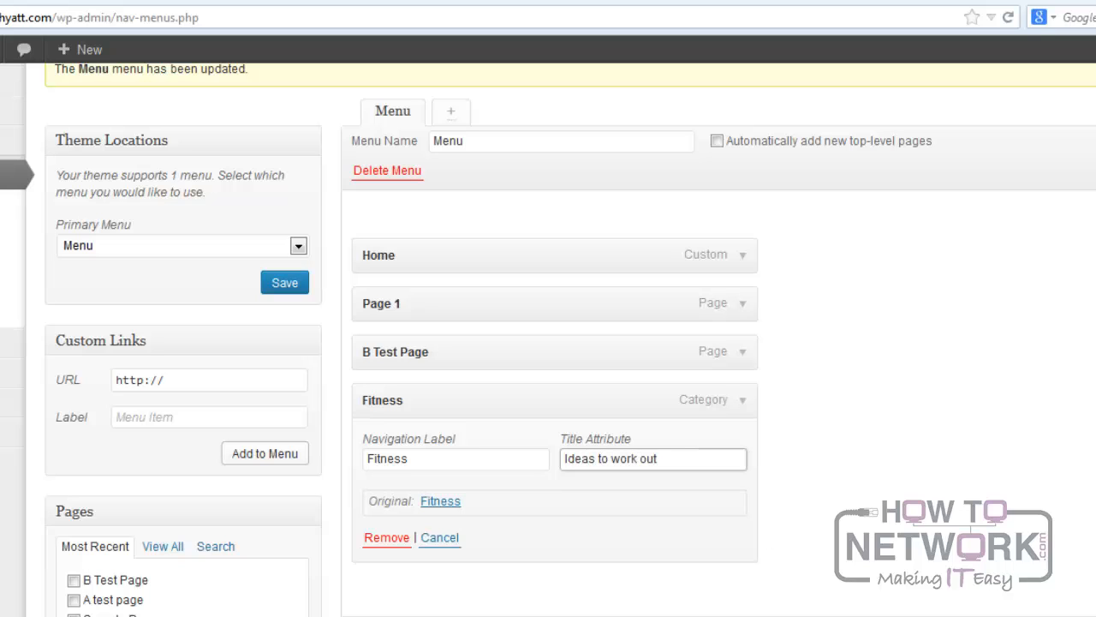
key("Return")
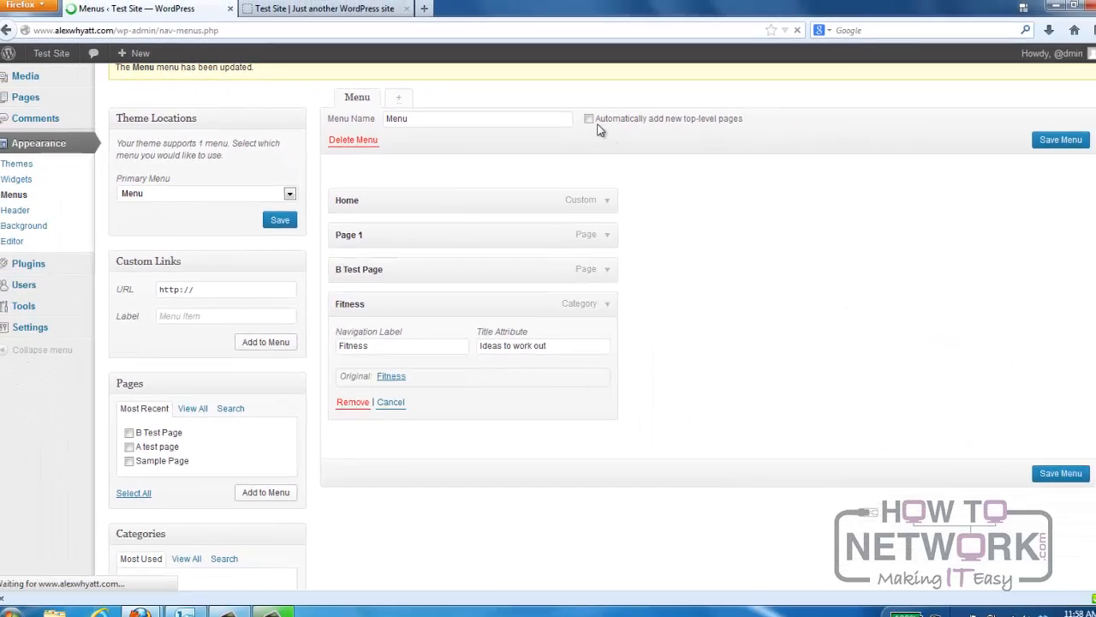
Reload the live site, open the Fitness category from the navigation menu and return to the home page.
left_click(370, 8)
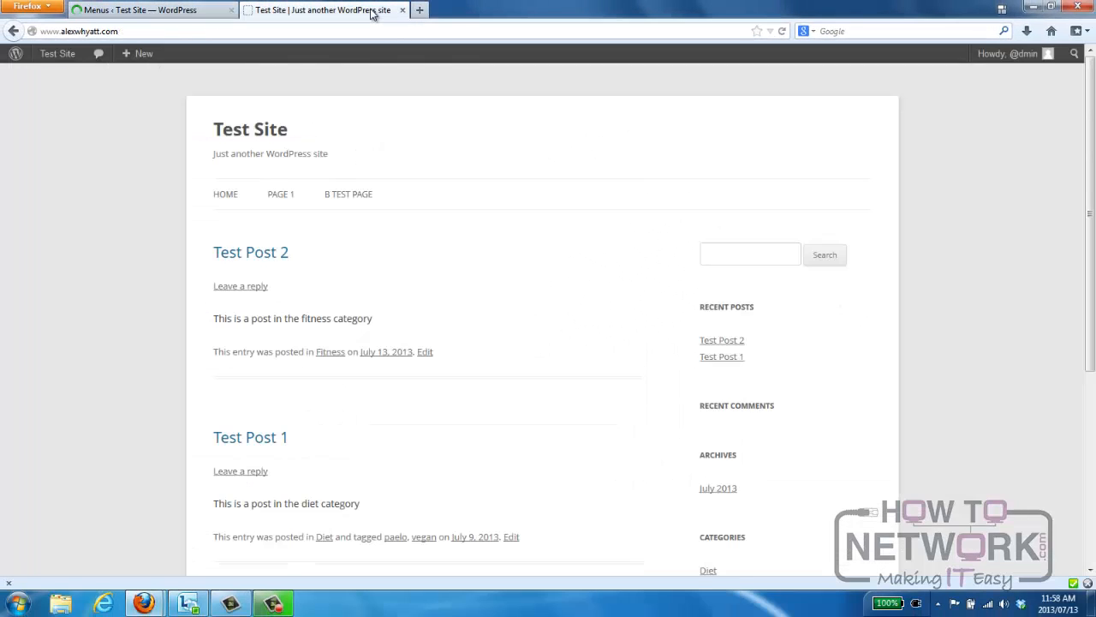
key("F5")
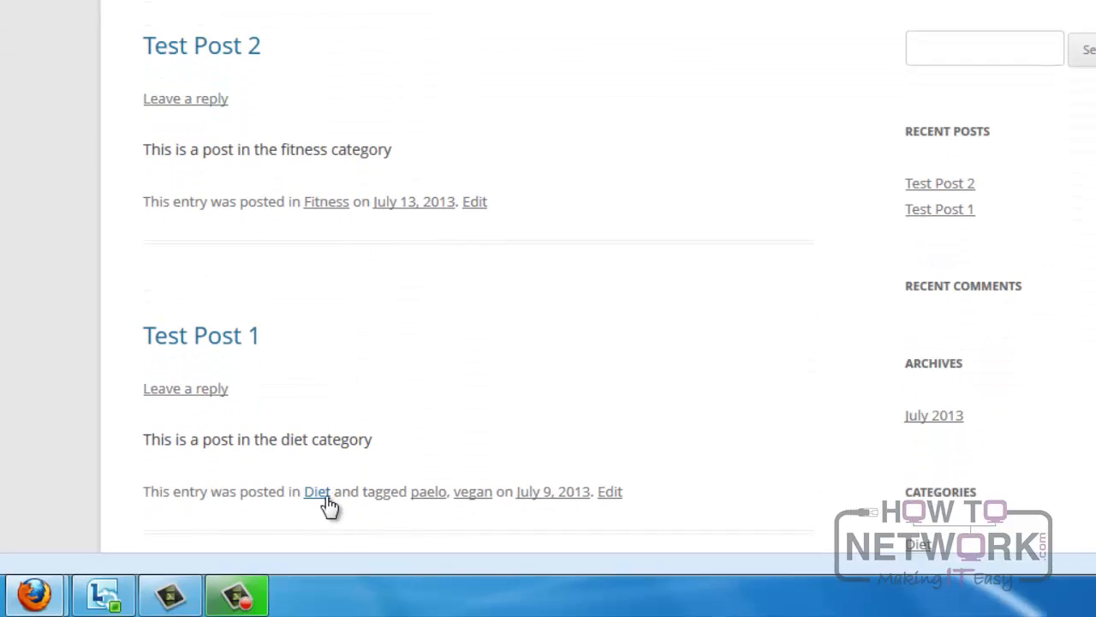
left_click(384, 118)
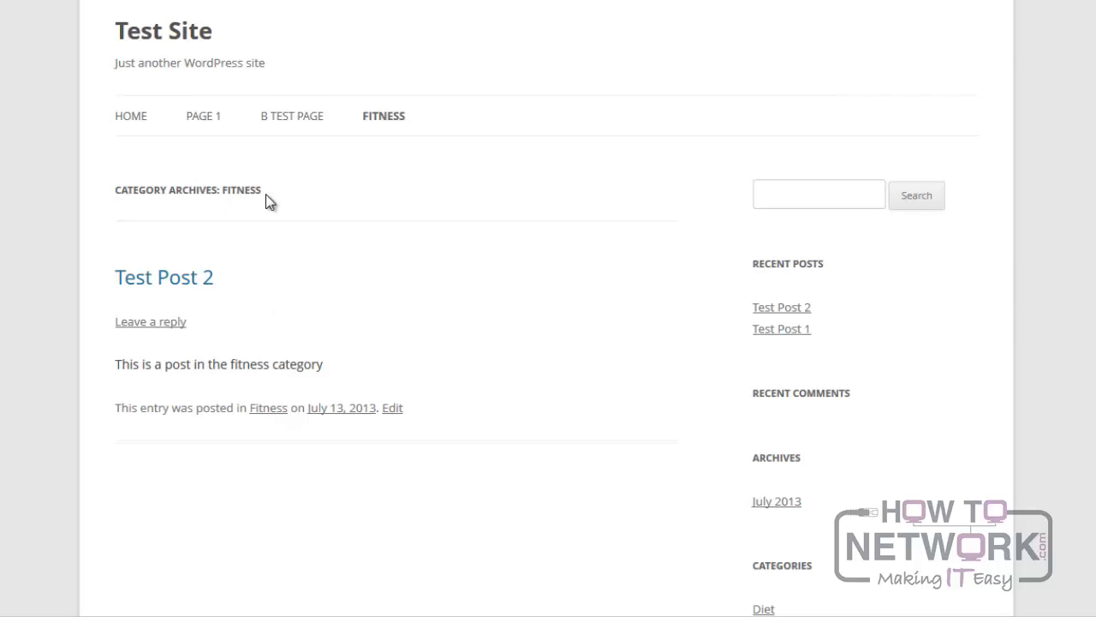
left_click(129, 120)
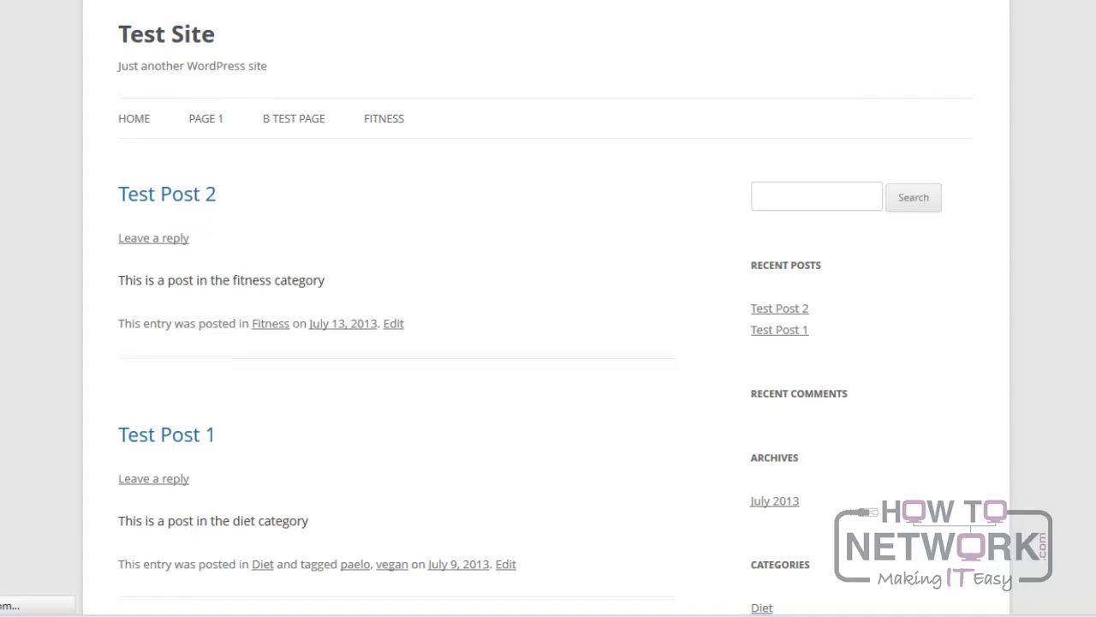
Nest the B Test Page item under Page 1 in the custom menu and save the menu.
left_click(173, 11)
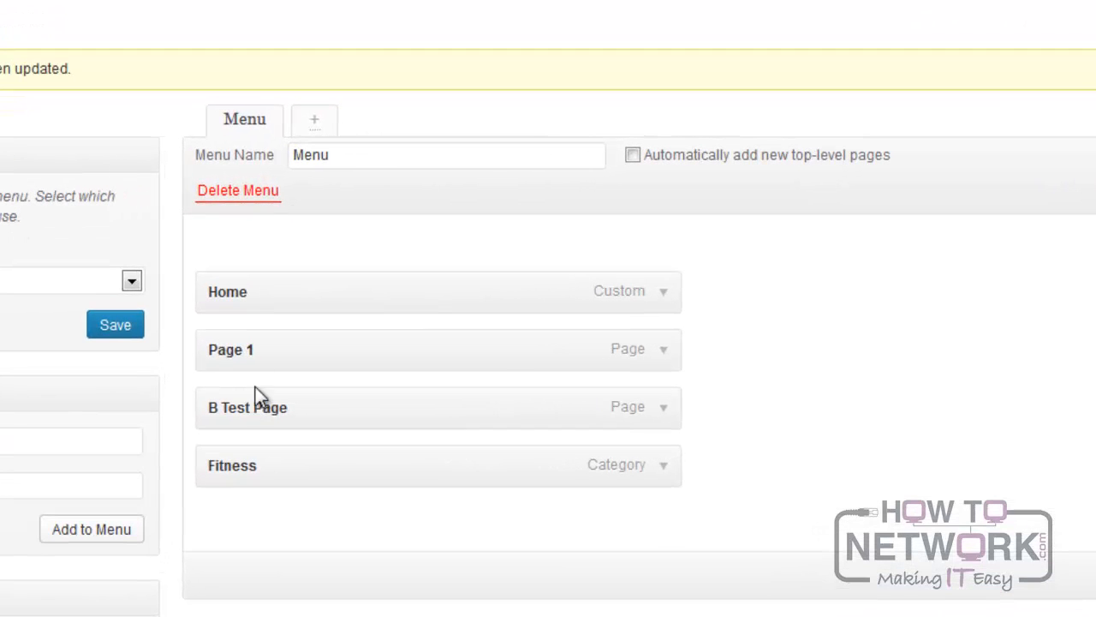
left_click_drag(265, 409, 294, 411)
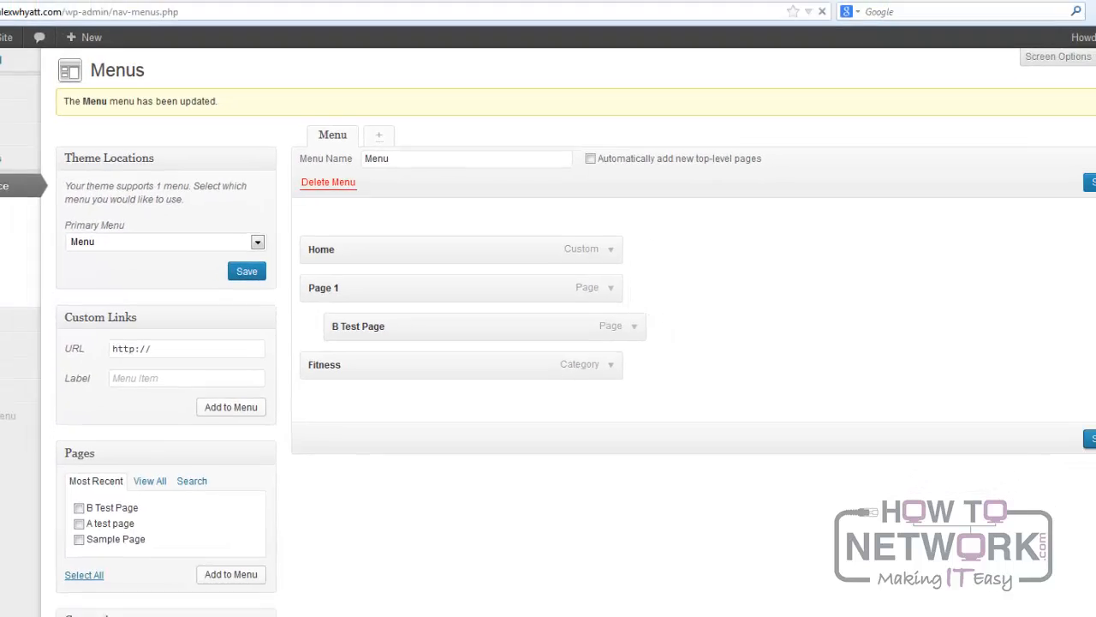
left_click(1038, 405)
Reload the live site and open B Test Page from the submenu under Page 1.
left_click(338, 10)
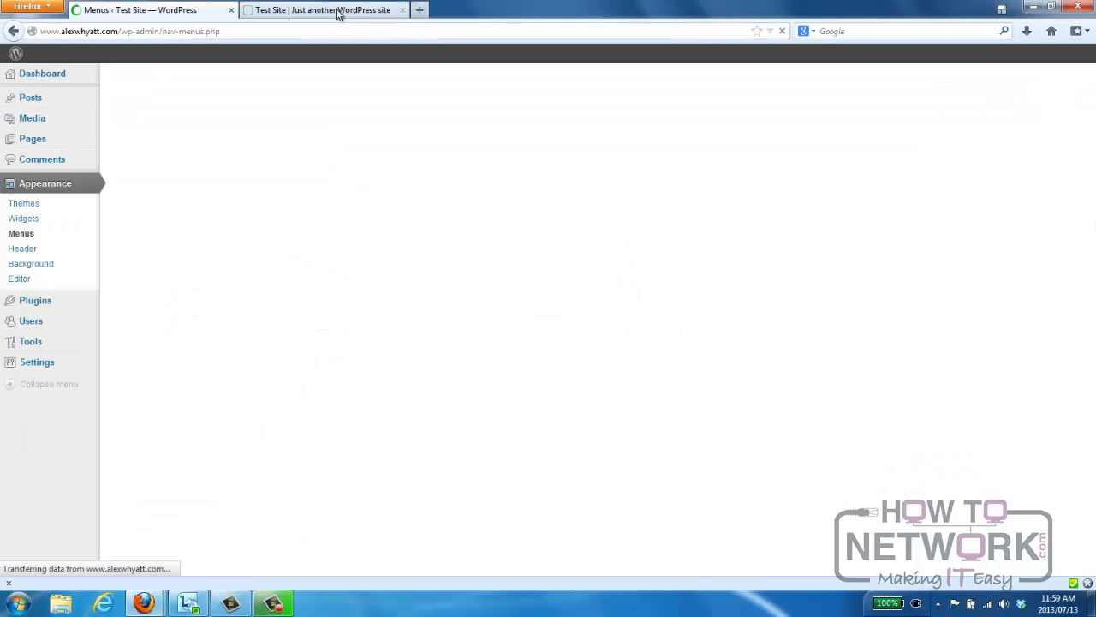
key("F5")
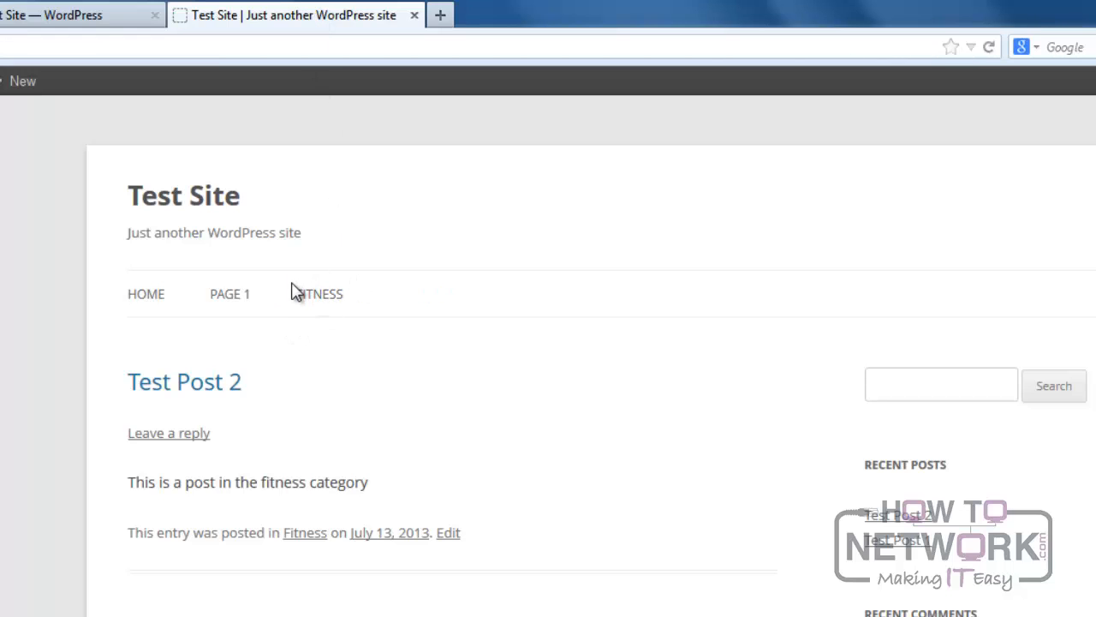
mouse_move(230, 297)
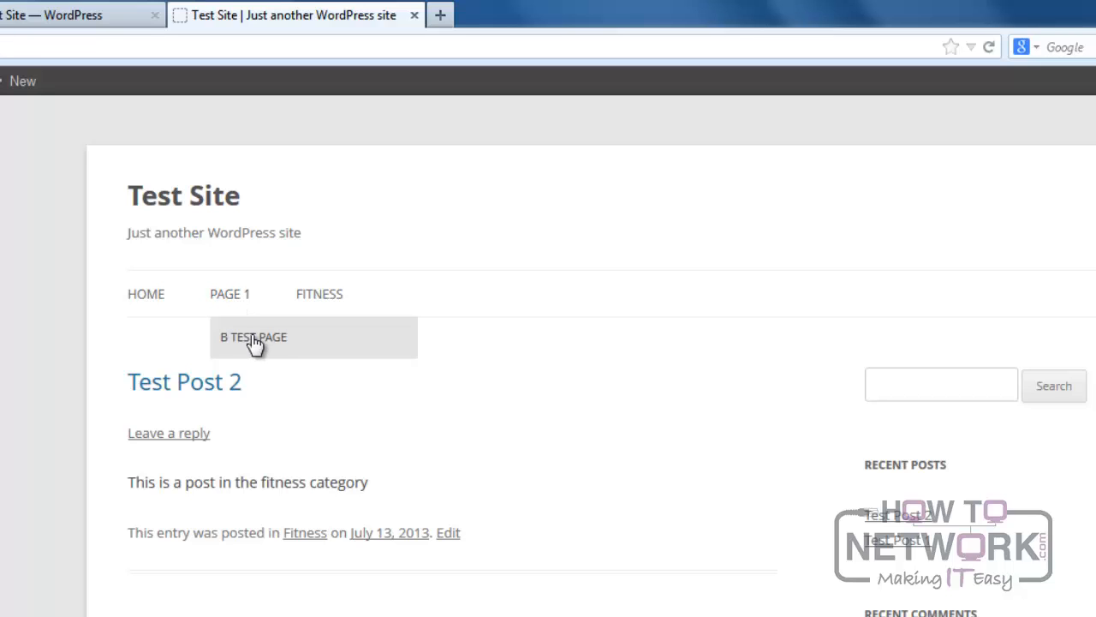
left_click(255, 341)
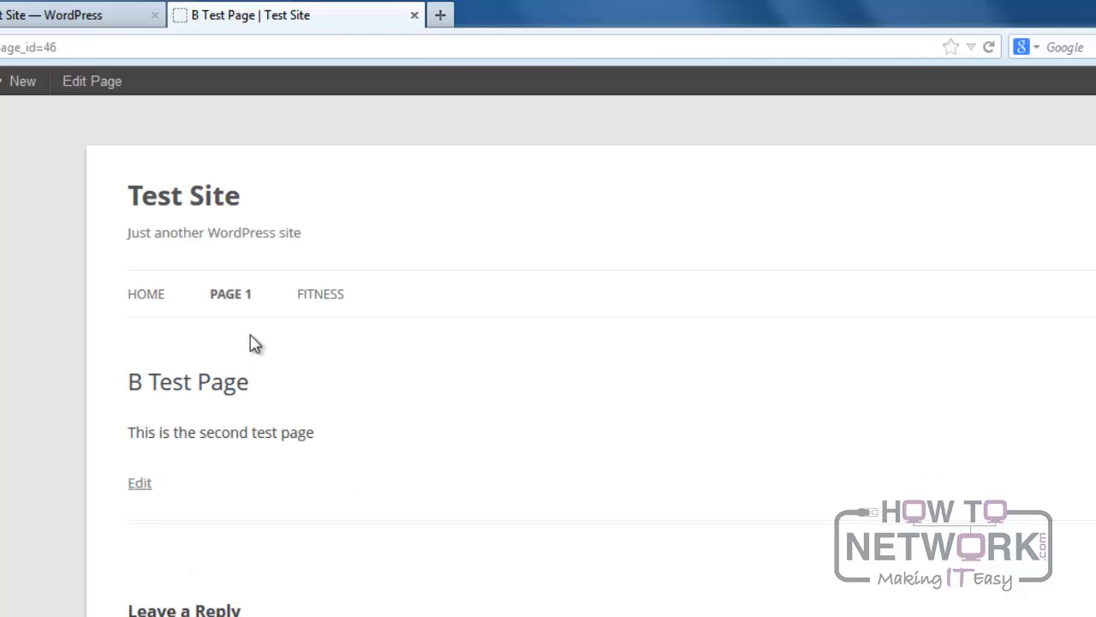
Nest Page 1 under Home and Fitness under B Test Page in the custom menu, and save it.
left_click(91, 22)
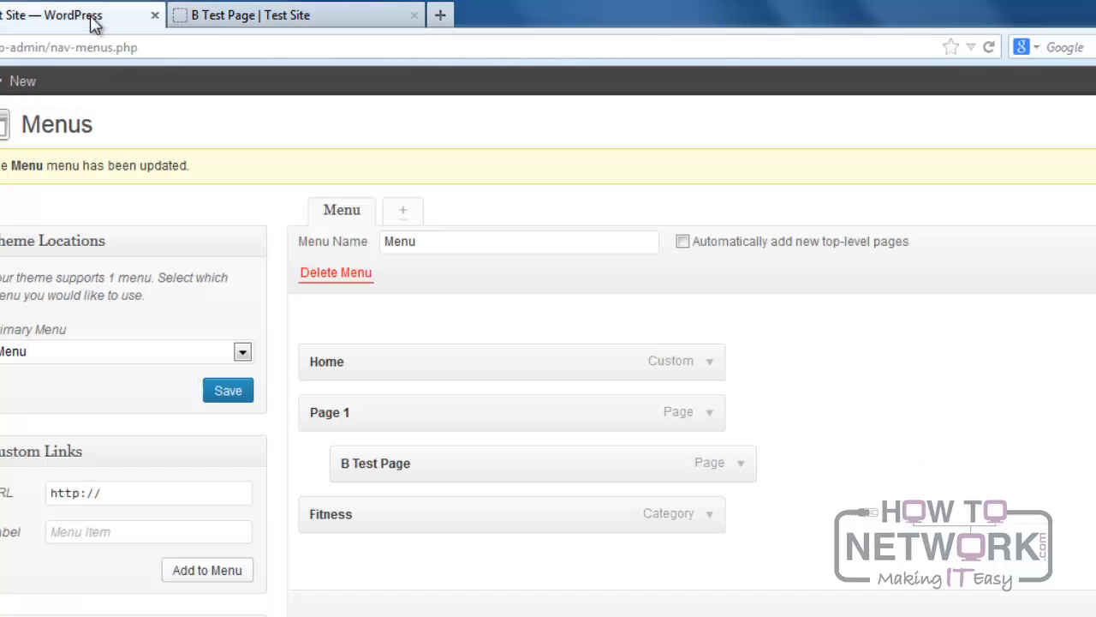
left_click_drag(374, 411, 426, 411)
left_click_drag(406, 511, 533, 514)
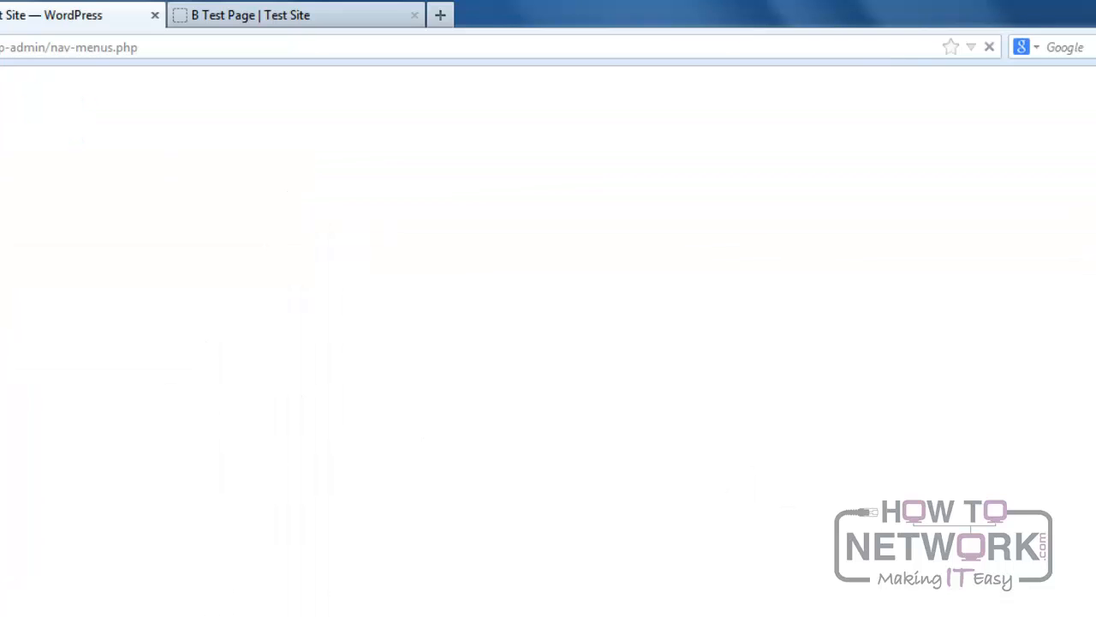
Reload the live site and examine the nested submenus under the Home link.
left_click(306, 19)
key("F5")
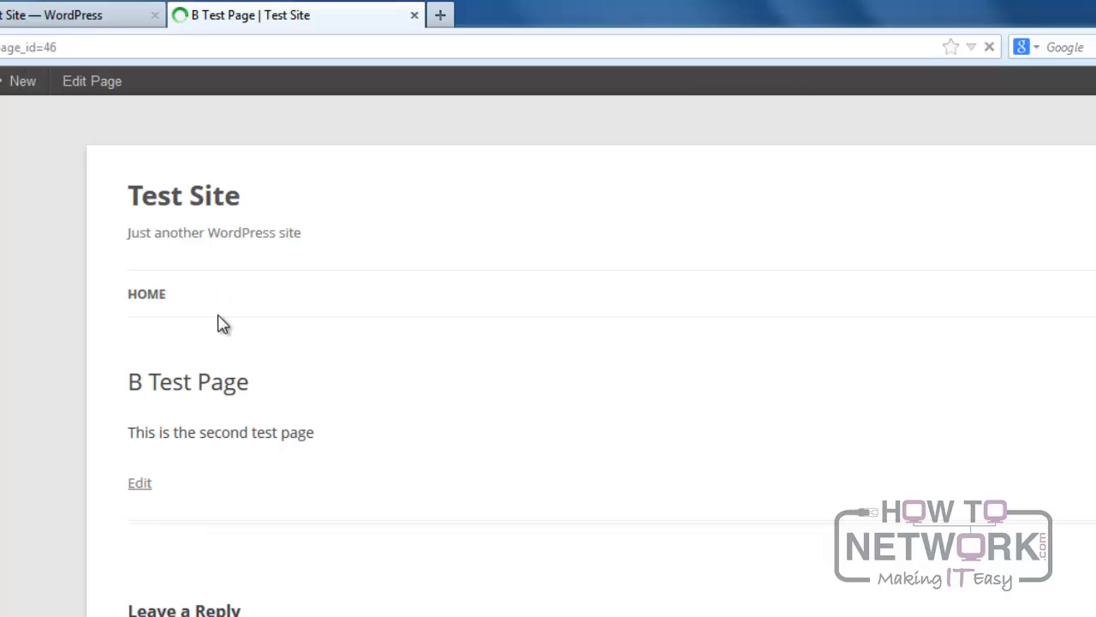
mouse_move(146, 301)
mouse_move(159, 341)
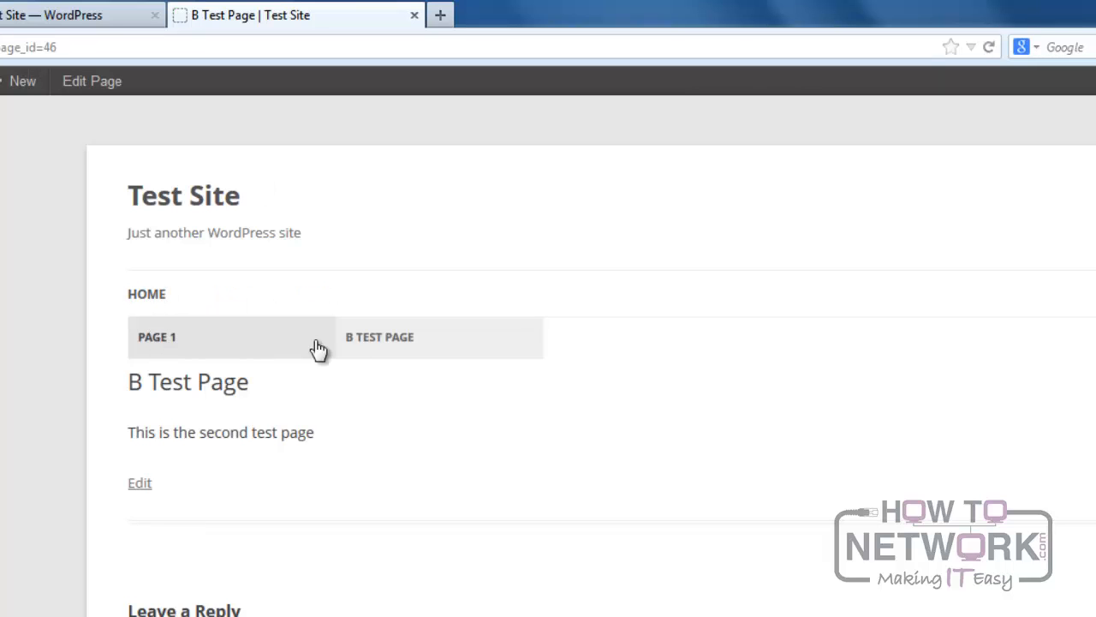
mouse_move(418, 343)
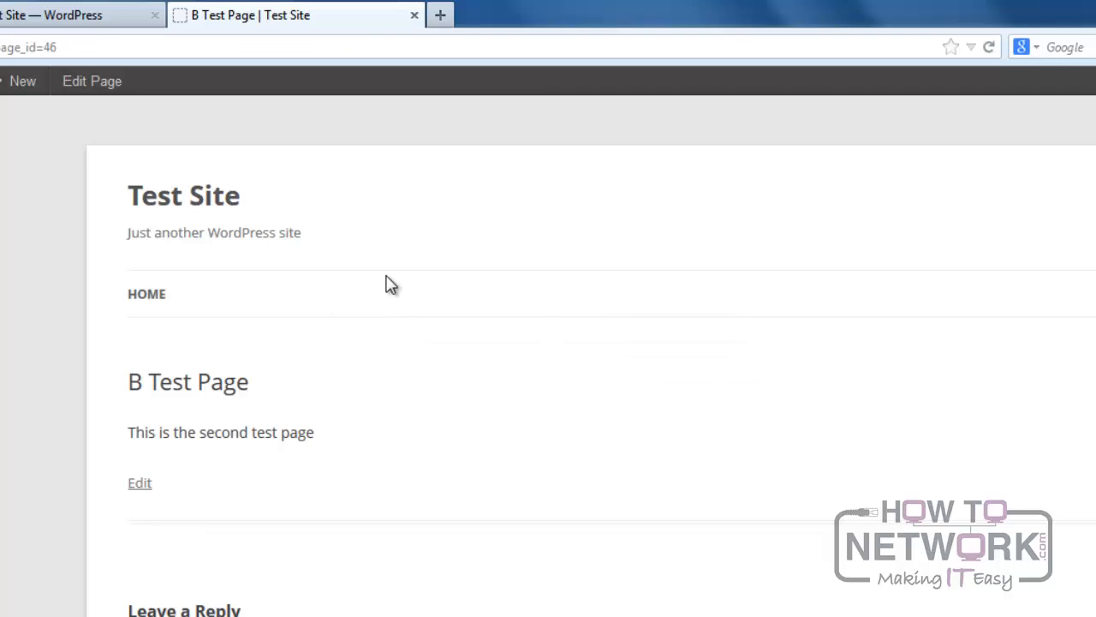
Move B Test Page and Fitness back to the menu's top level and remove the Fitness item.
left_click(83, 22)
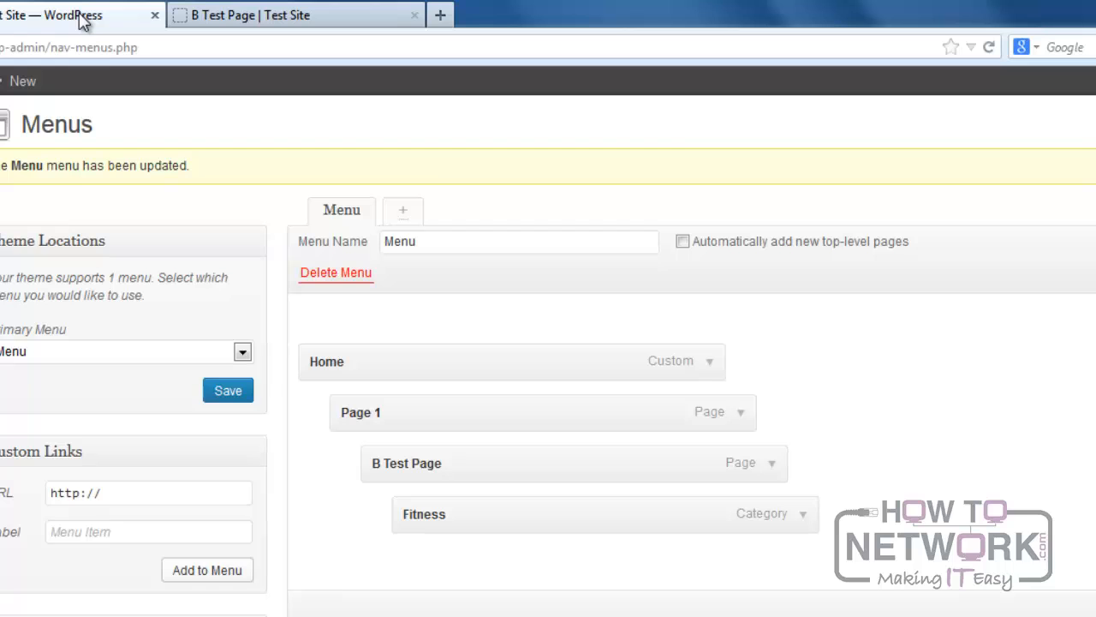
left_click_drag(447, 472, 374, 468)
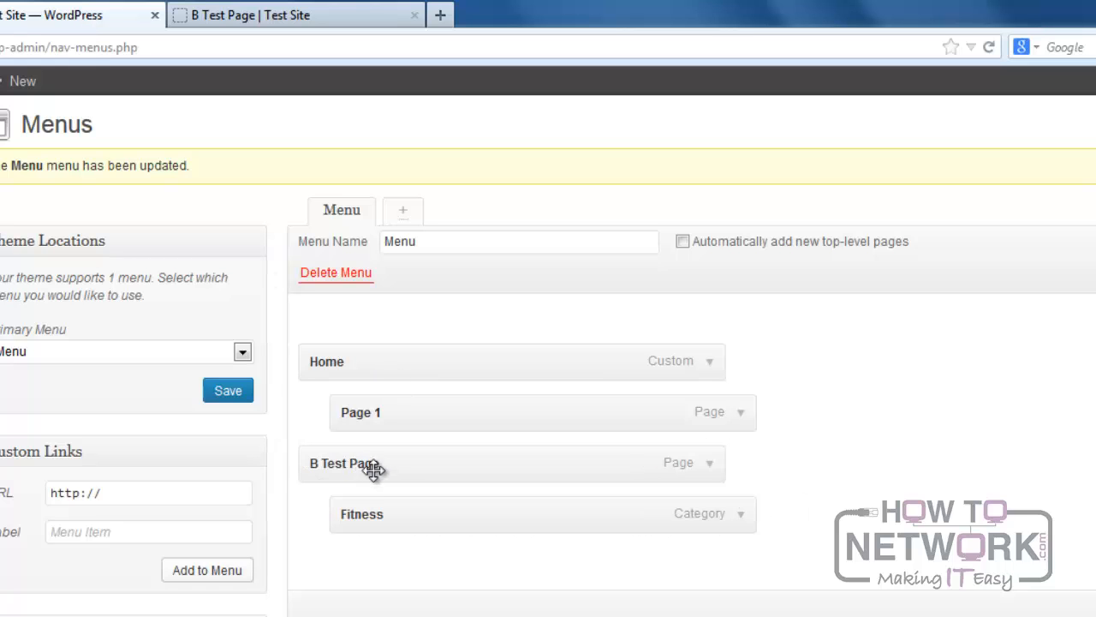
left_click_drag(401, 506, 362, 509)
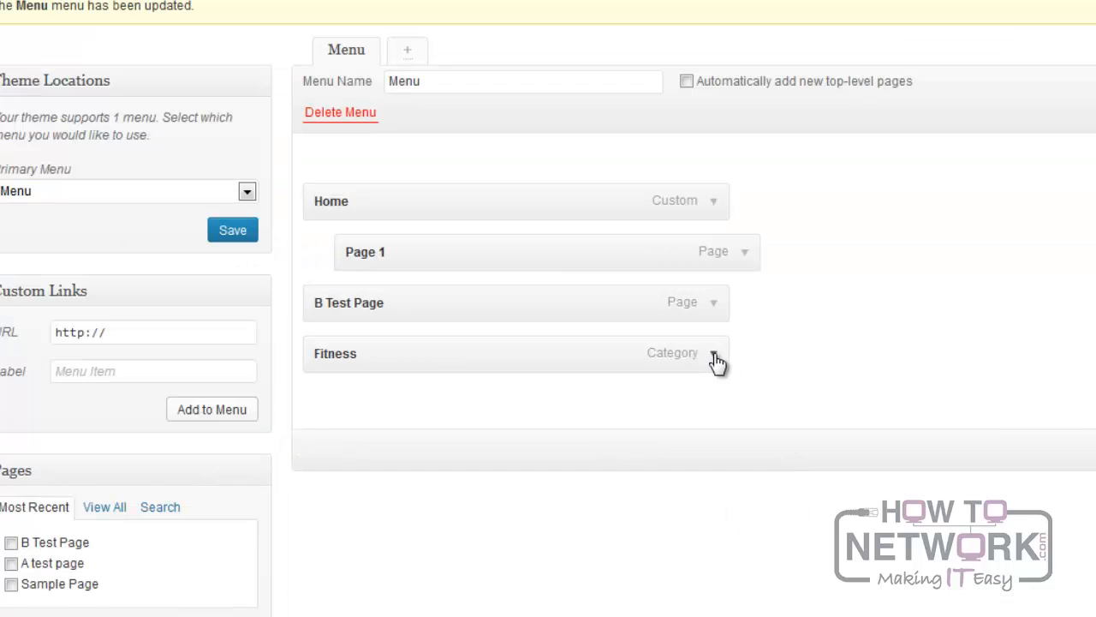
left_click(714, 354)
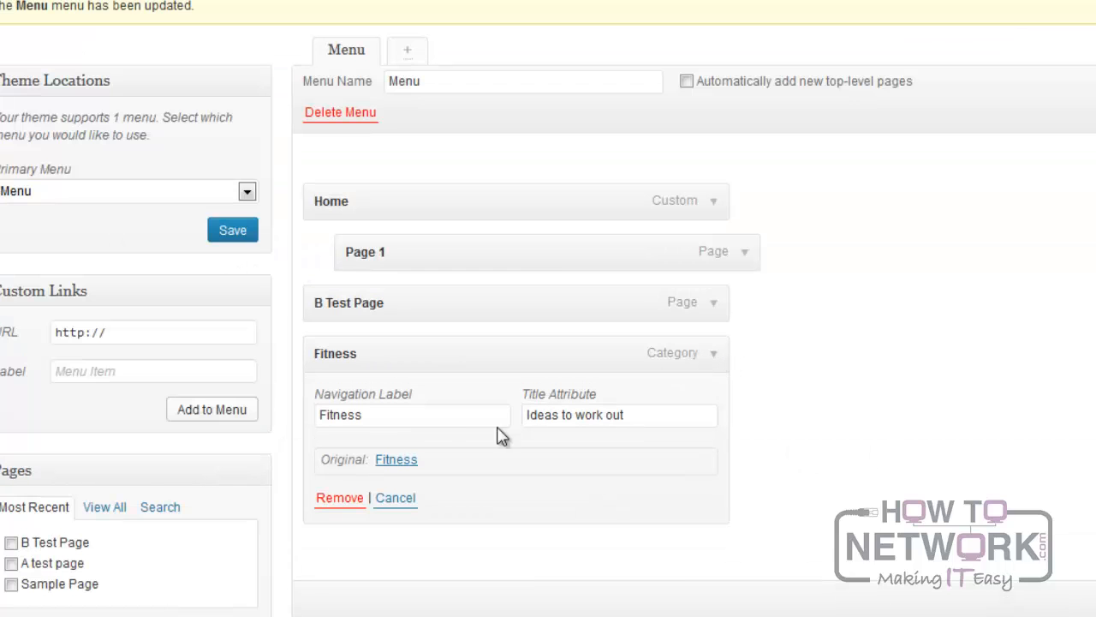
left_click(334, 507)
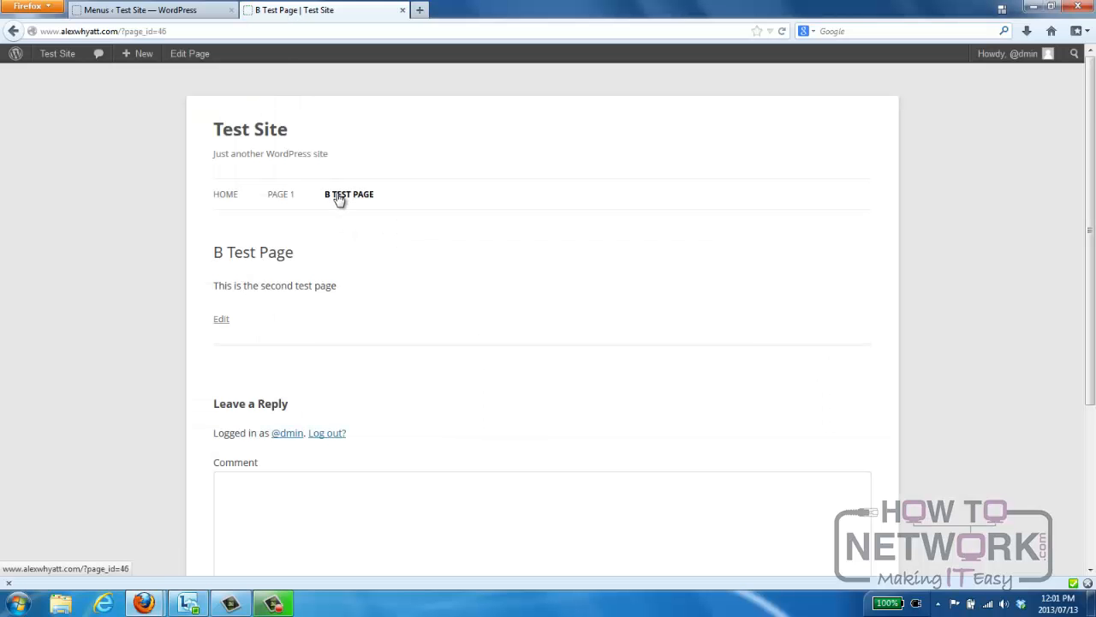
Open B Test Page from the live site's navigation menu and return through the Home link.
left_click(339, 196)
left_click(227, 197)
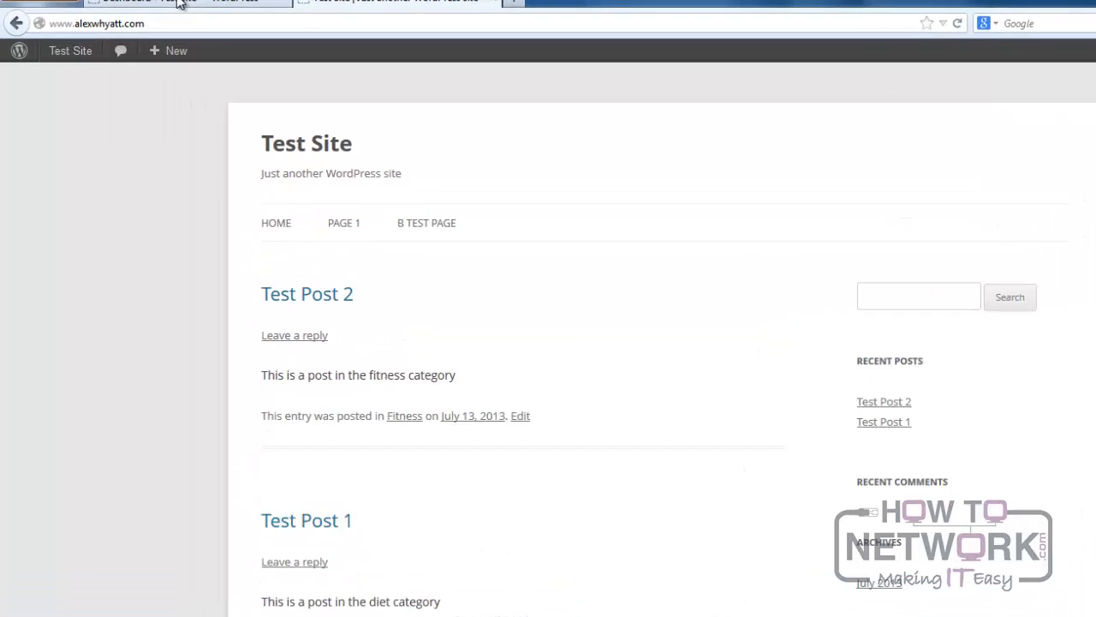
Create a new page in the WordPress admin and title it "Welcome".
left_click(147, 10)
mouse_move(117, 303)
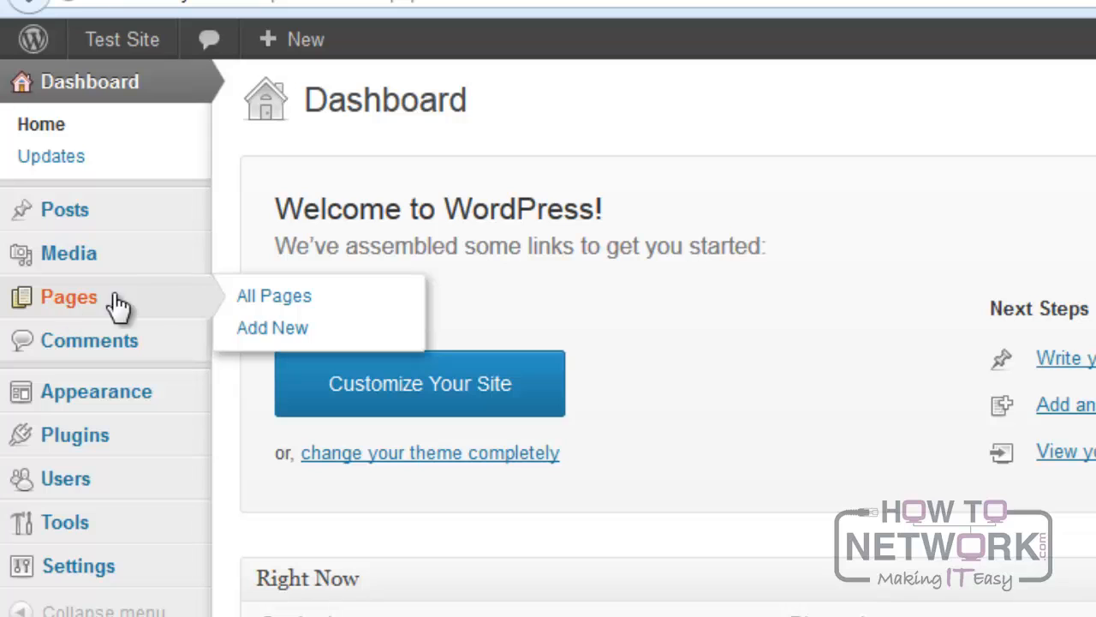
left_click(272, 332)
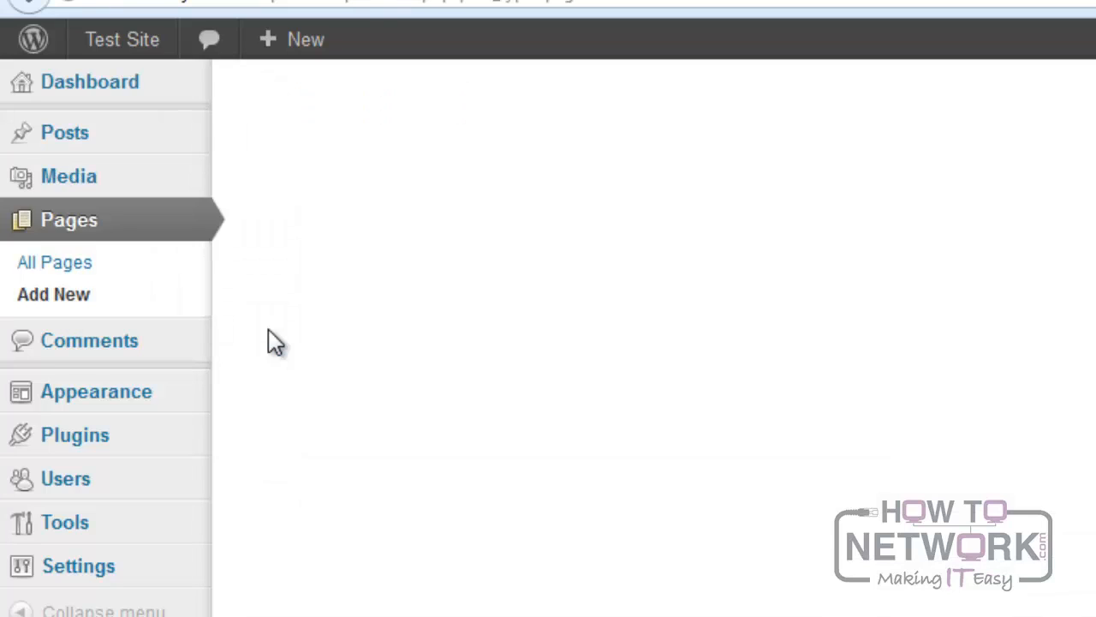
left_click(112, 142)
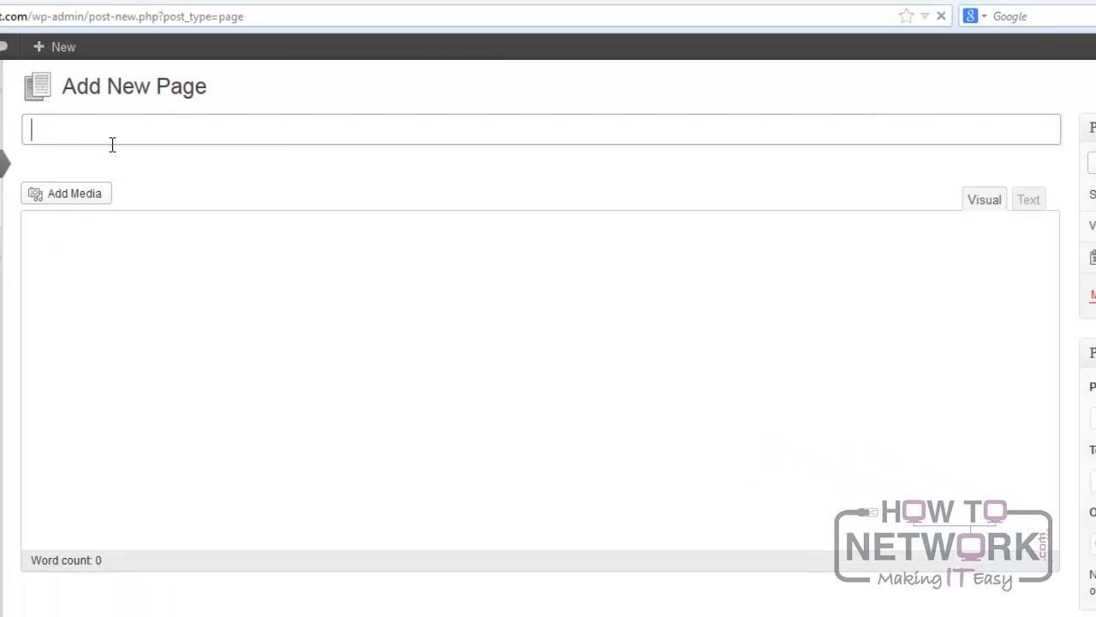
type("Welcome")
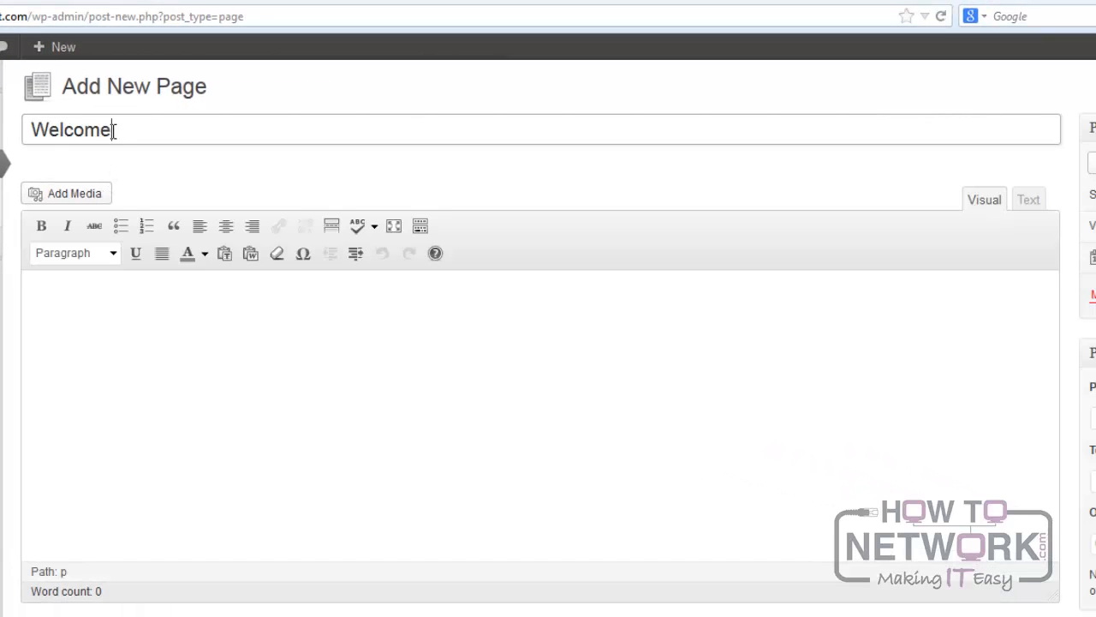
Enter "Welcome to my website!" as the page's body text and publish the page.
left_click(125, 291)
type("Welcome to my ")
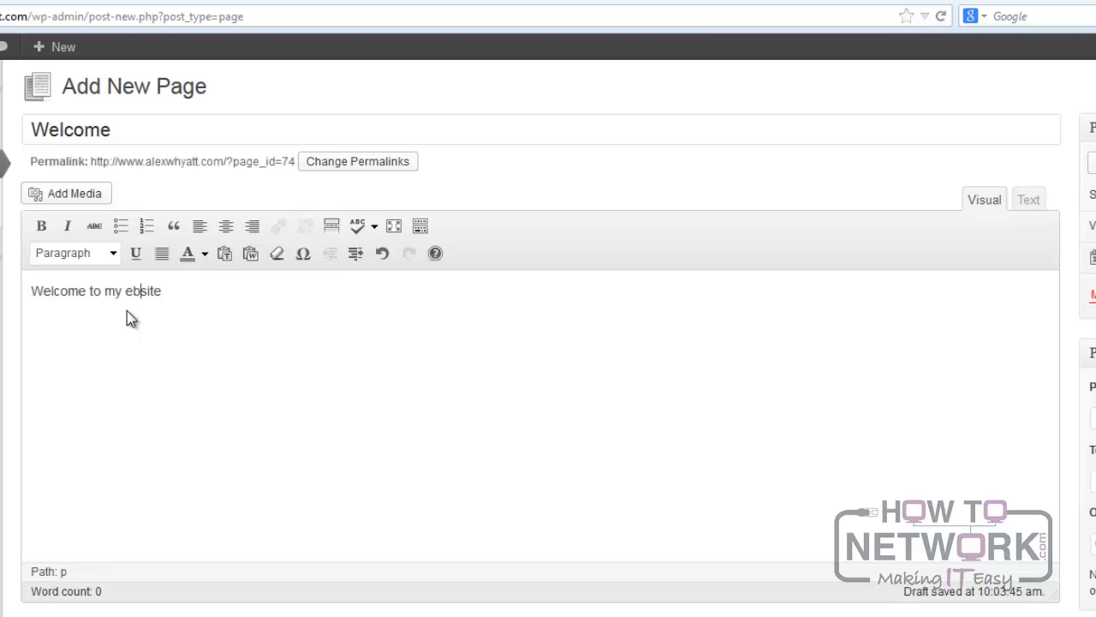
type("w")
key("End")
type("!")
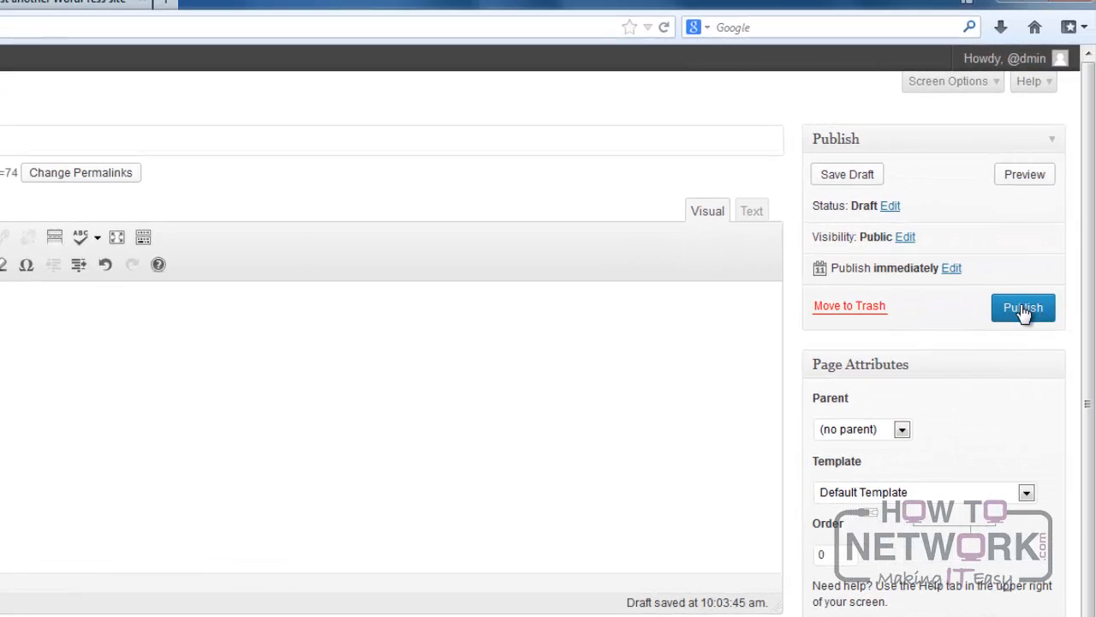
left_click(1024, 310)
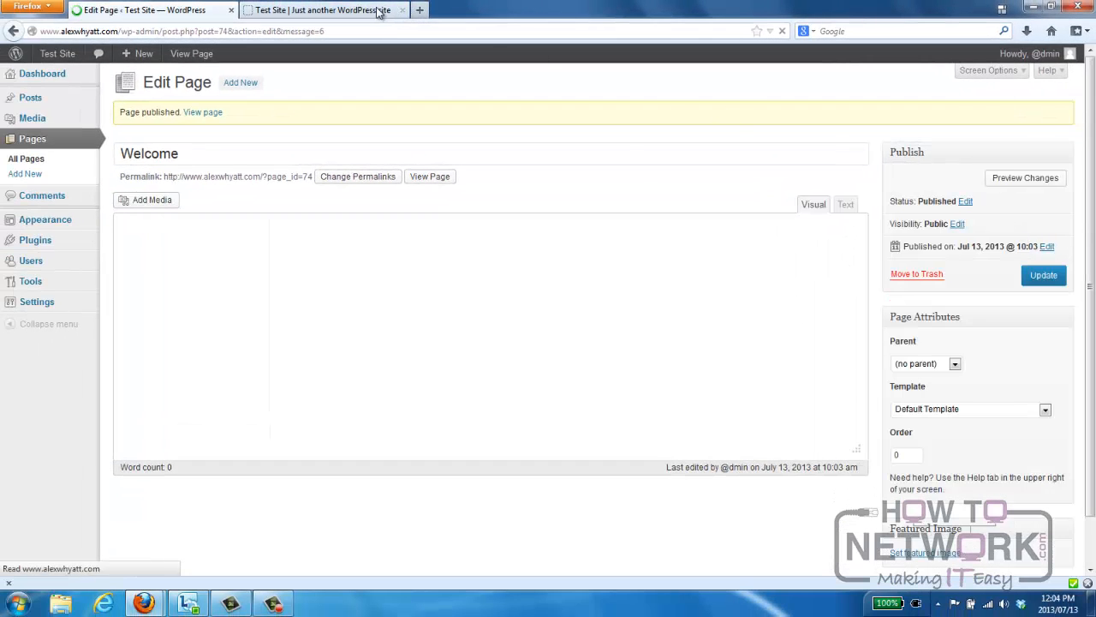
Reload the live site and check whether its navigation menu includes the new Welcome page.
left_click(368, 10)
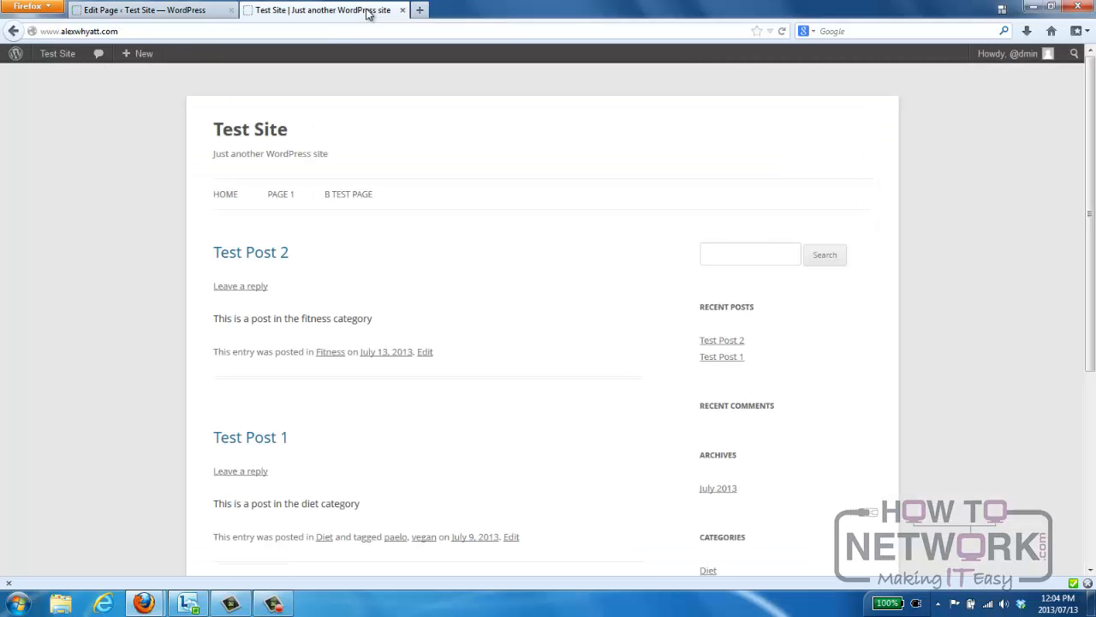
key("F5")
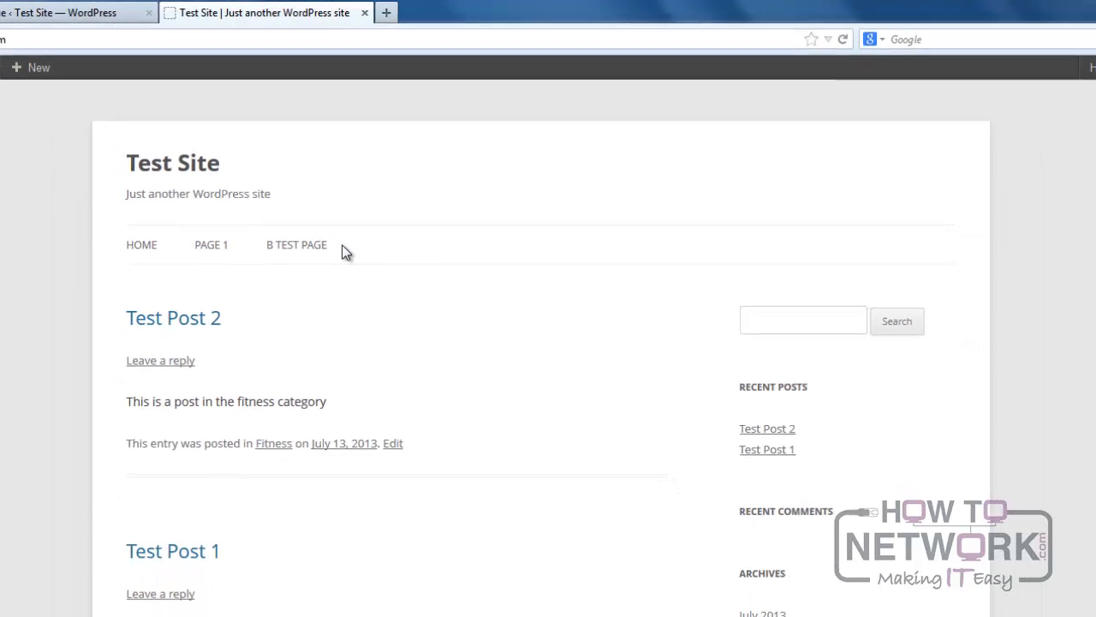
Open the Reading settings in the admin and compare the front page option with the live site's home page.
left_click(51, 14)
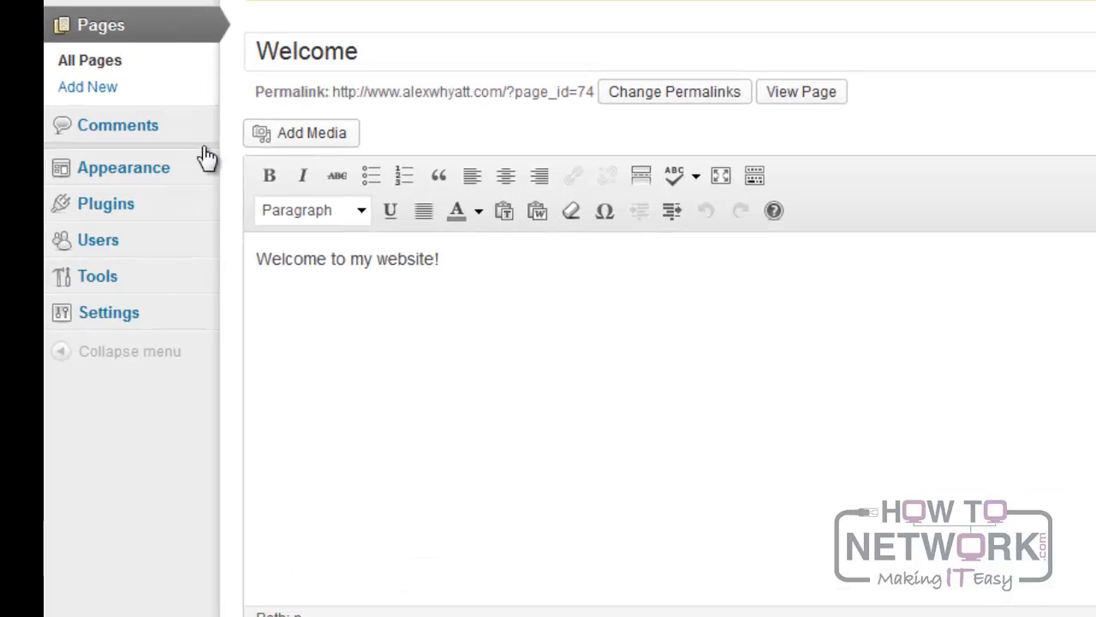
mouse_move(77, 313)
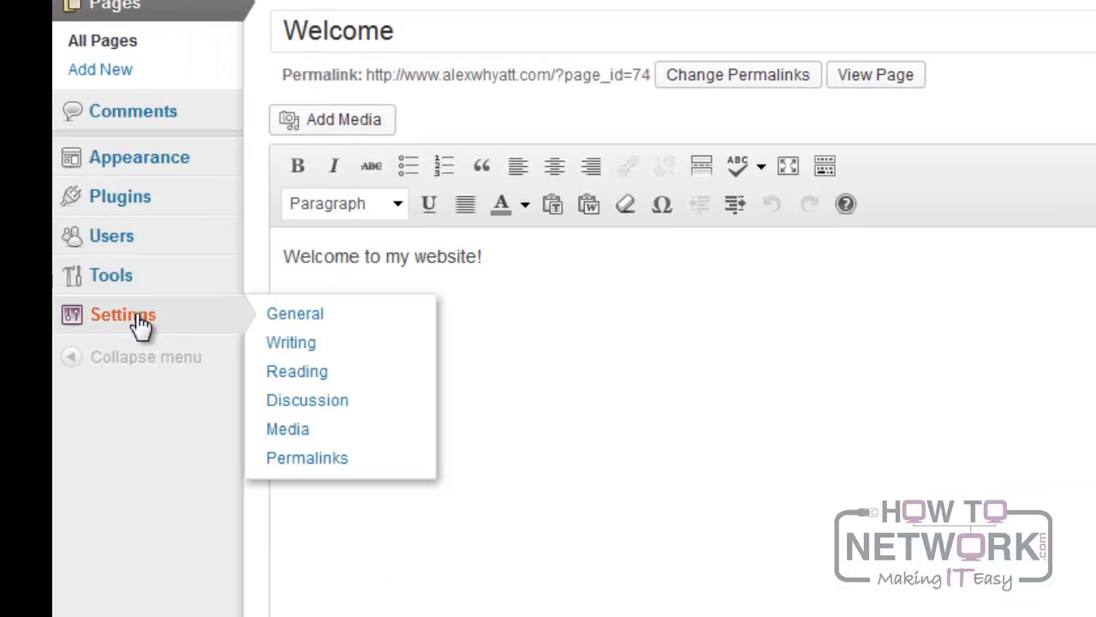
left_click(368, 377)
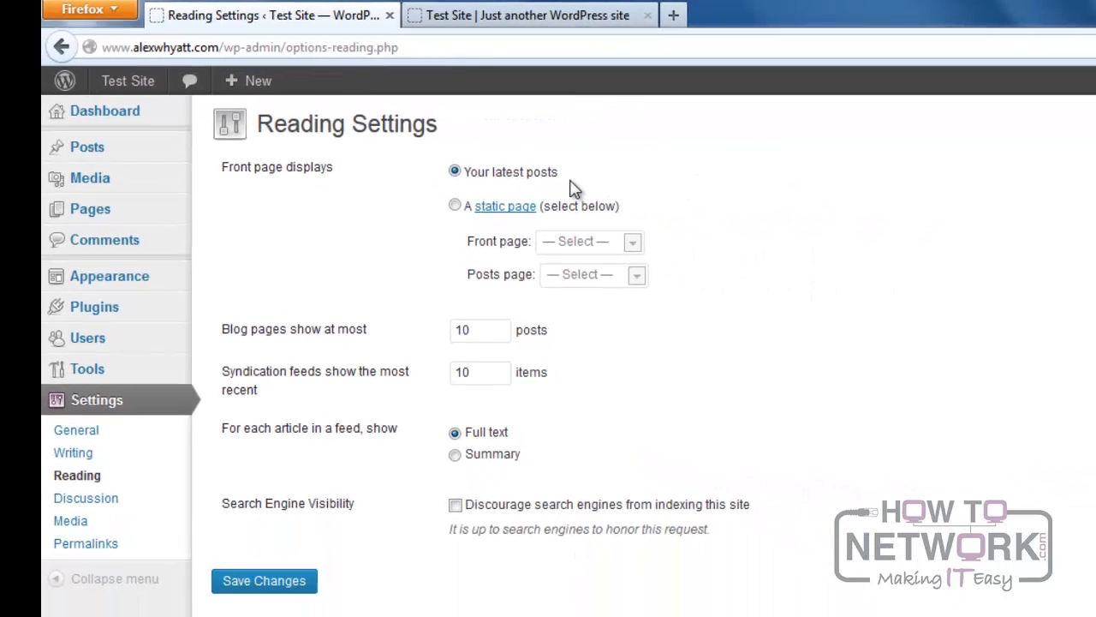
left_click(568, 14)
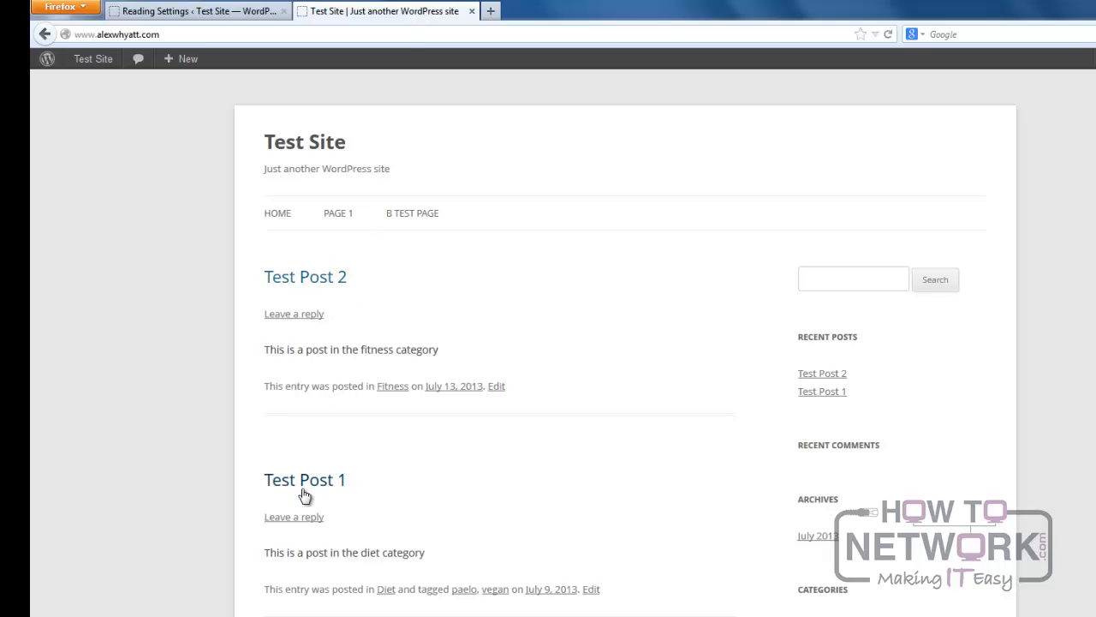
left_click(221, 14)
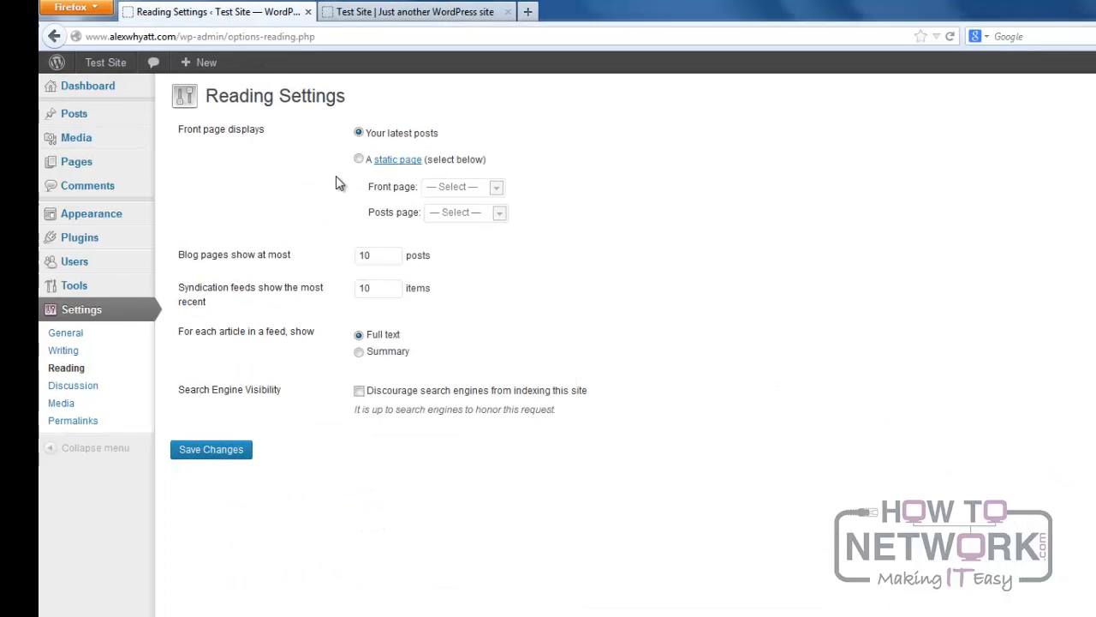
Set the front page to the static page Welcome, save the changes and check the live site's home page.
left_click(509, 213)
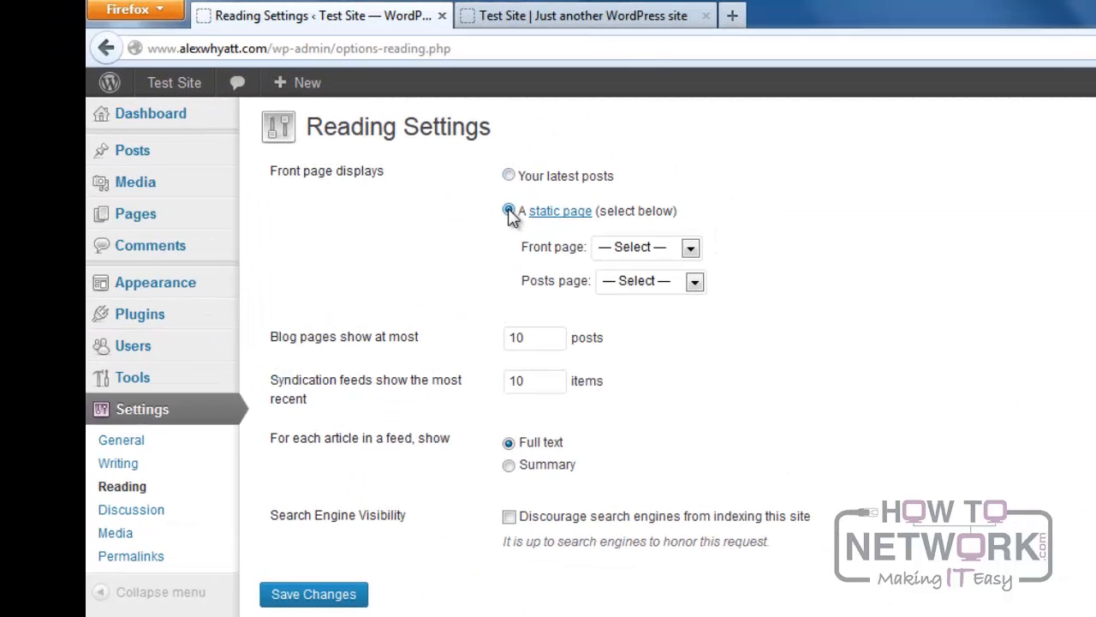
left_click(692, 250)
left_click(646, 336)
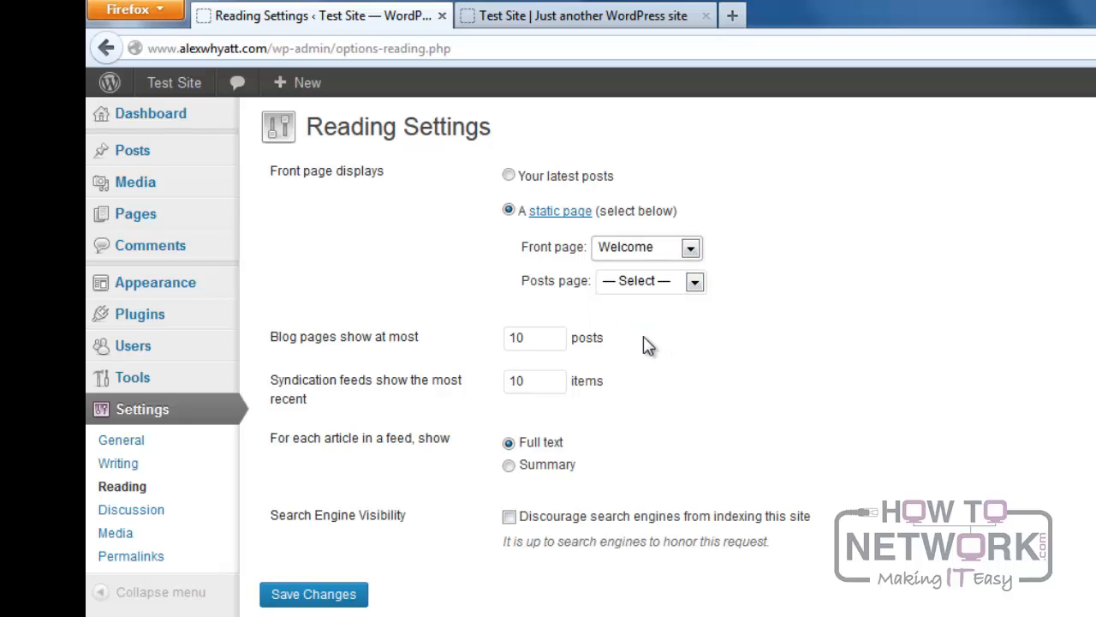
left_click(312, 599)
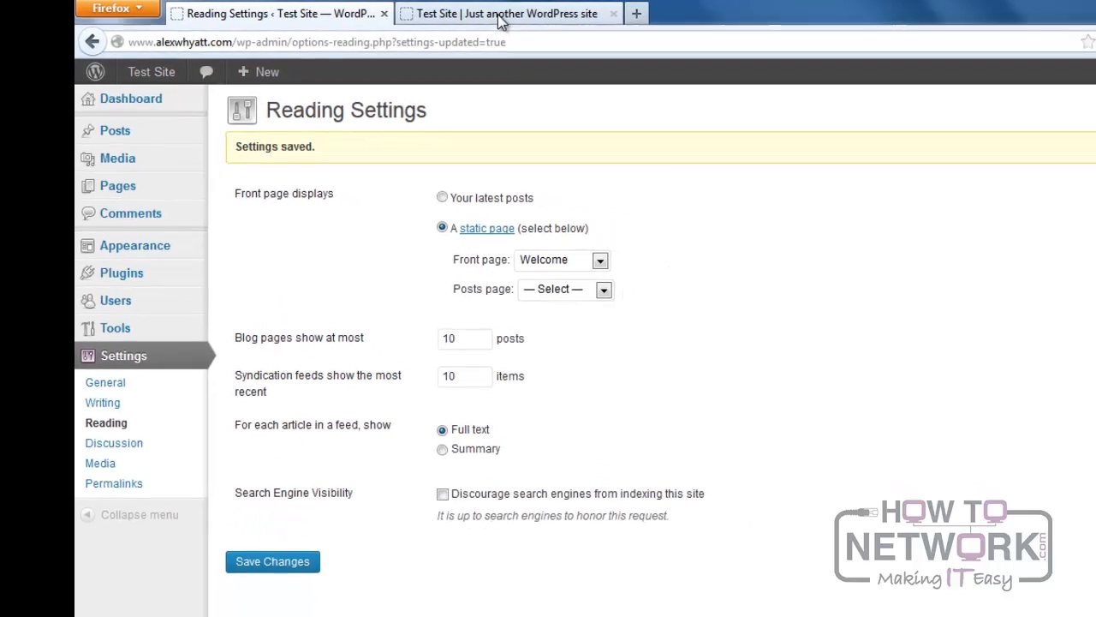
left_click(499, 15)
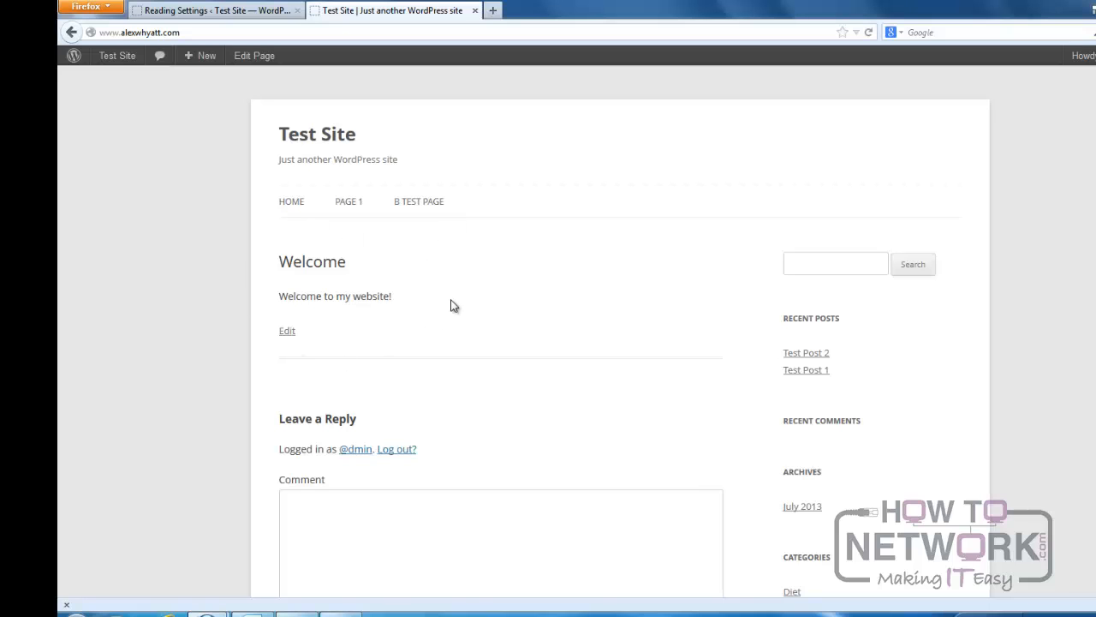
Disable comments on the Welcome page through Quick Edit in the admin's page list and update it.
left_click(239, 15)
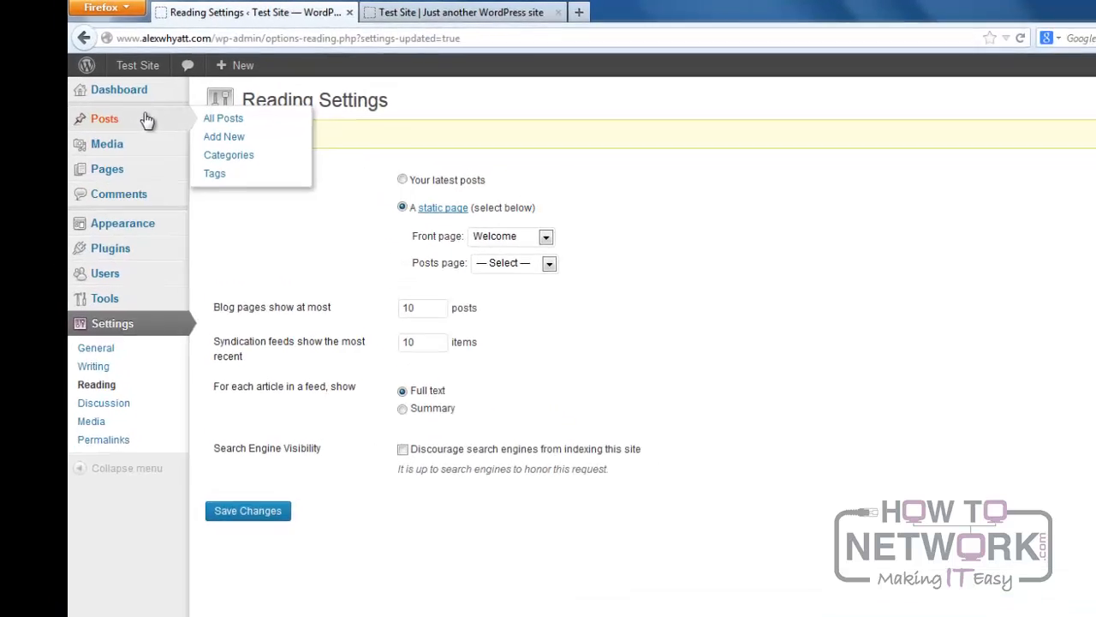
mouse_move(98, 150)
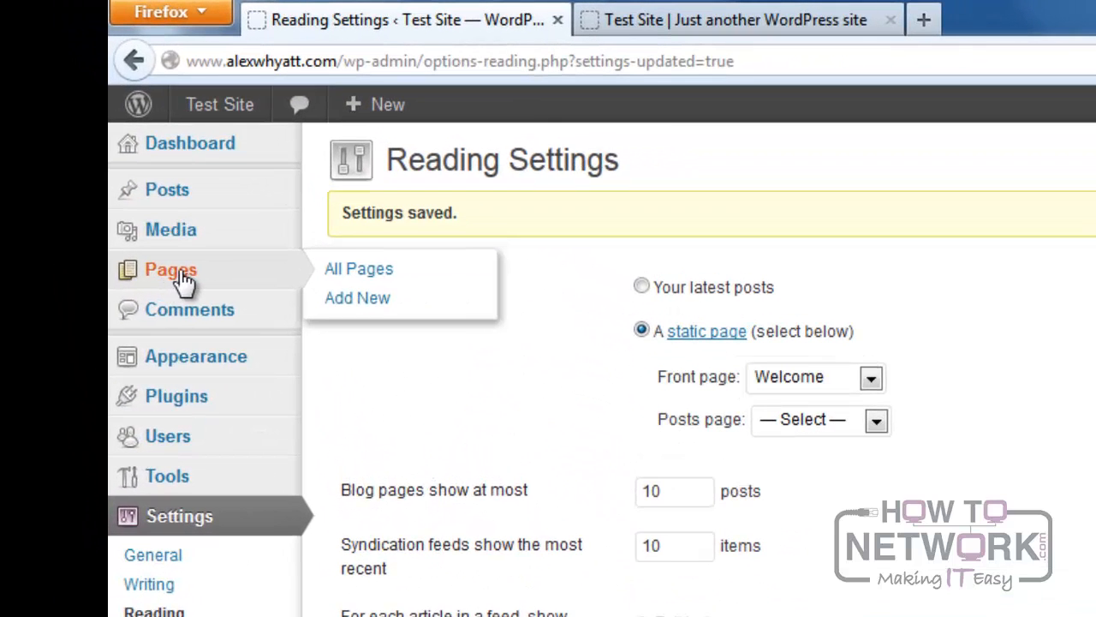
left_click(358, 272)
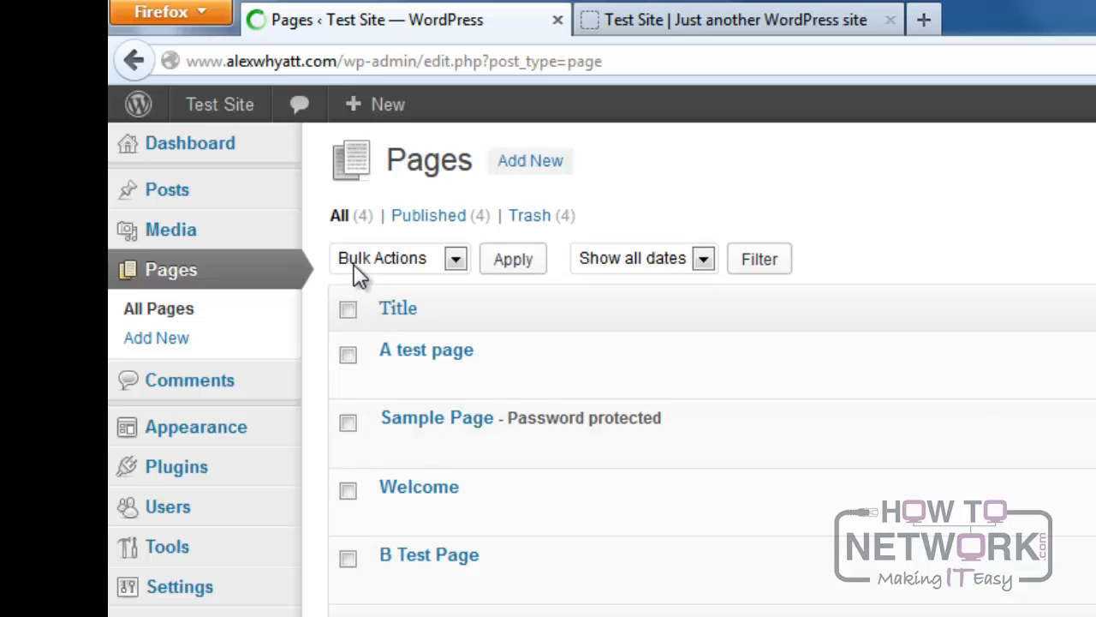
mouse_move(405, 518)
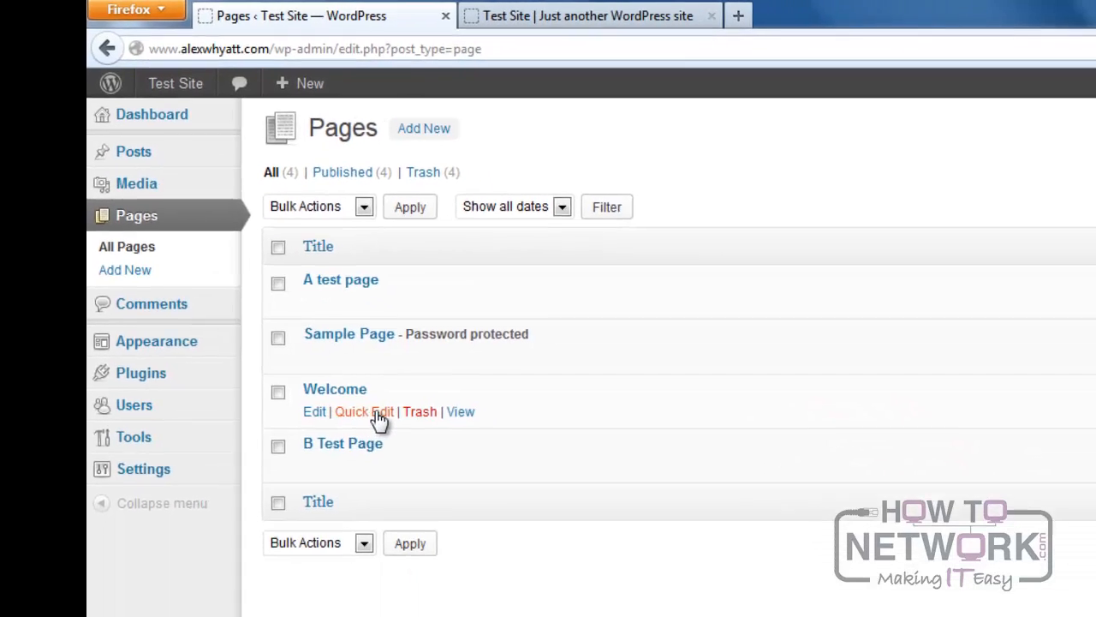
left_click(463, 515)
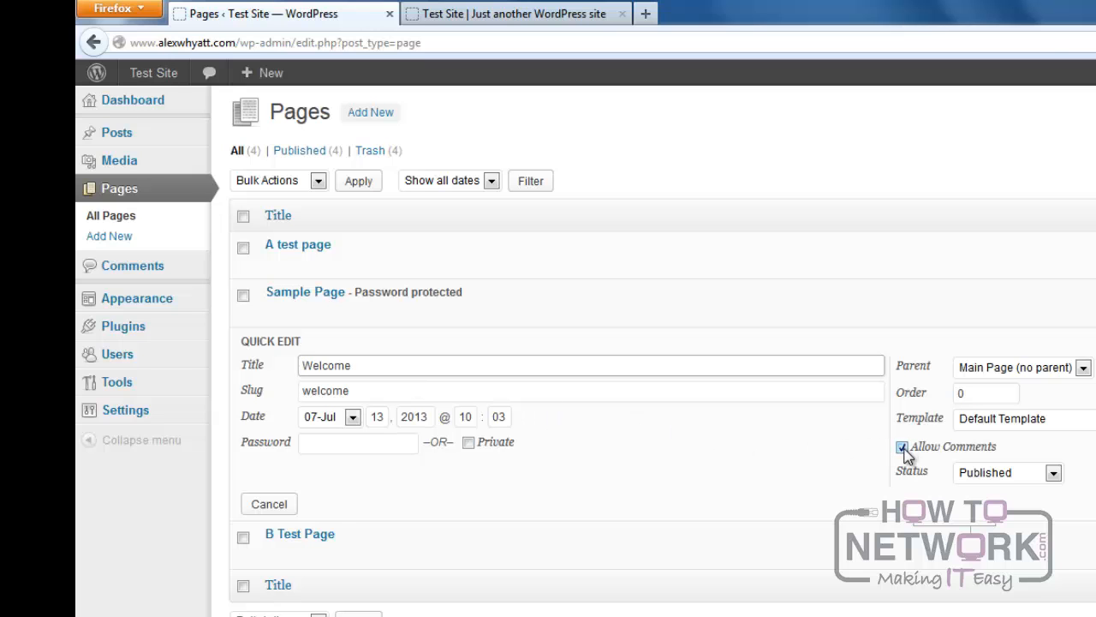
left_click(903, 447)
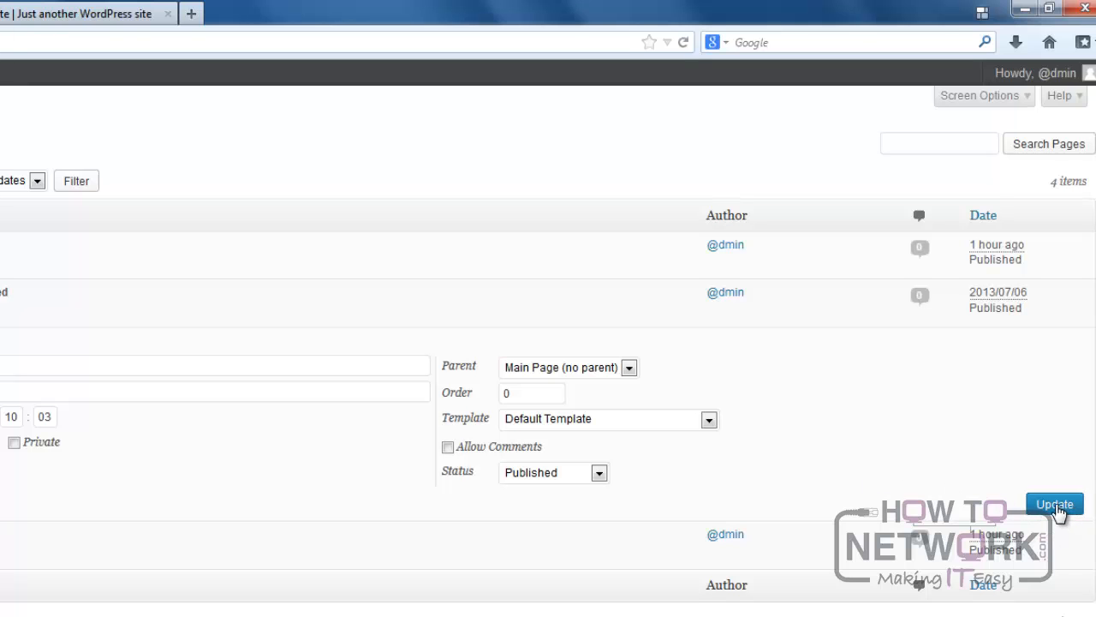
left_click(1055, 505)
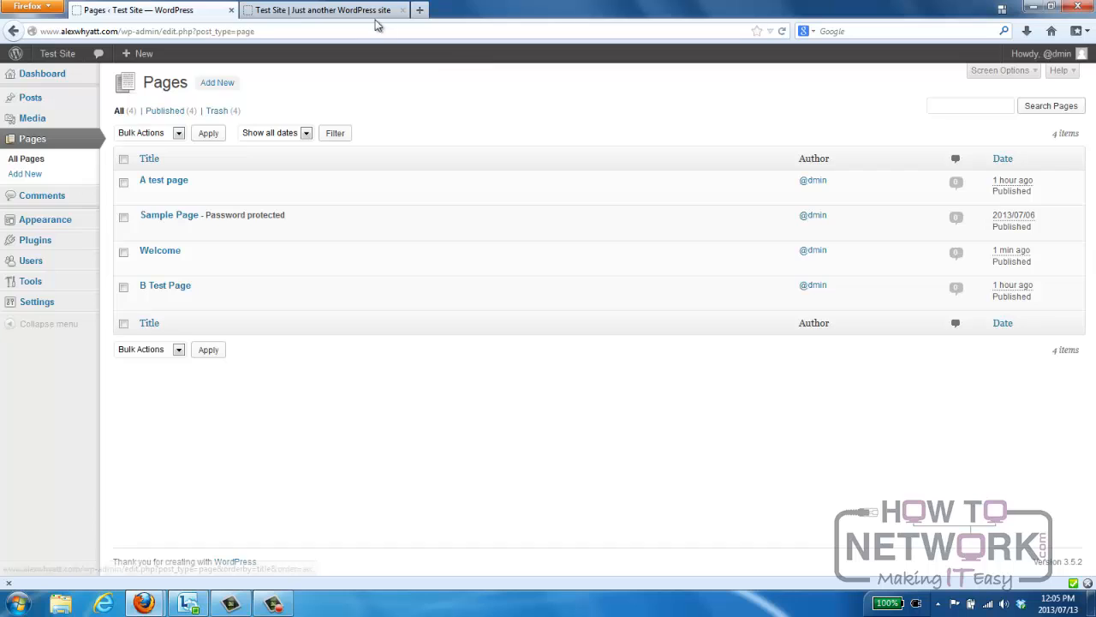
Check the Welcome front page on the live site and try the B Test Page, Home and Page 1 navigation links.
left_click(352, 10)
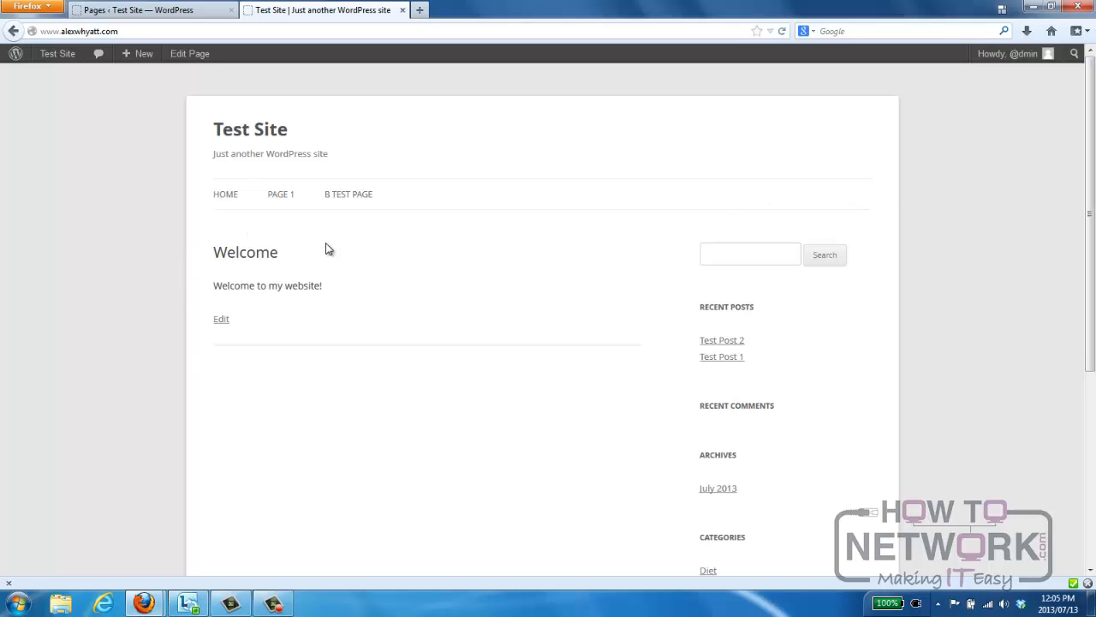
left_click(347, 197)
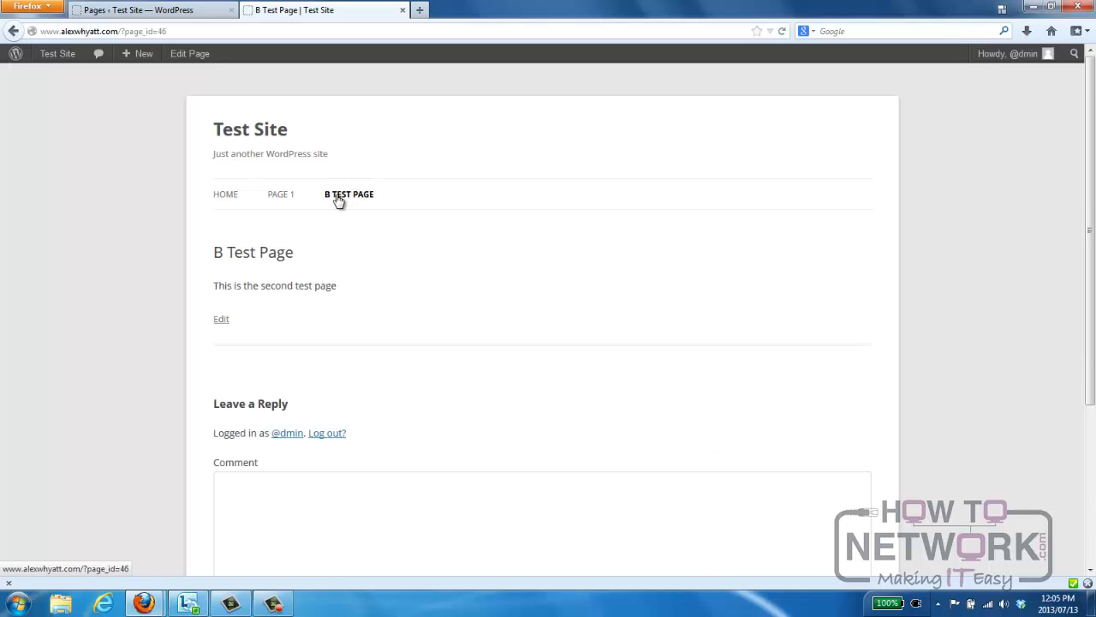
left_click(224, 196)
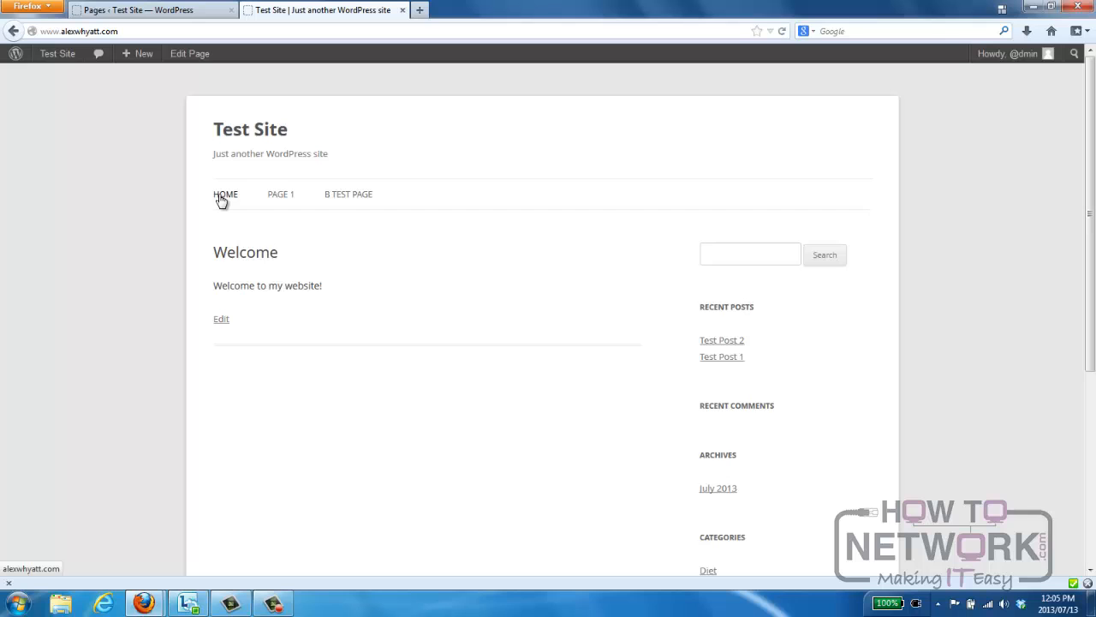
left_click(280, 195)
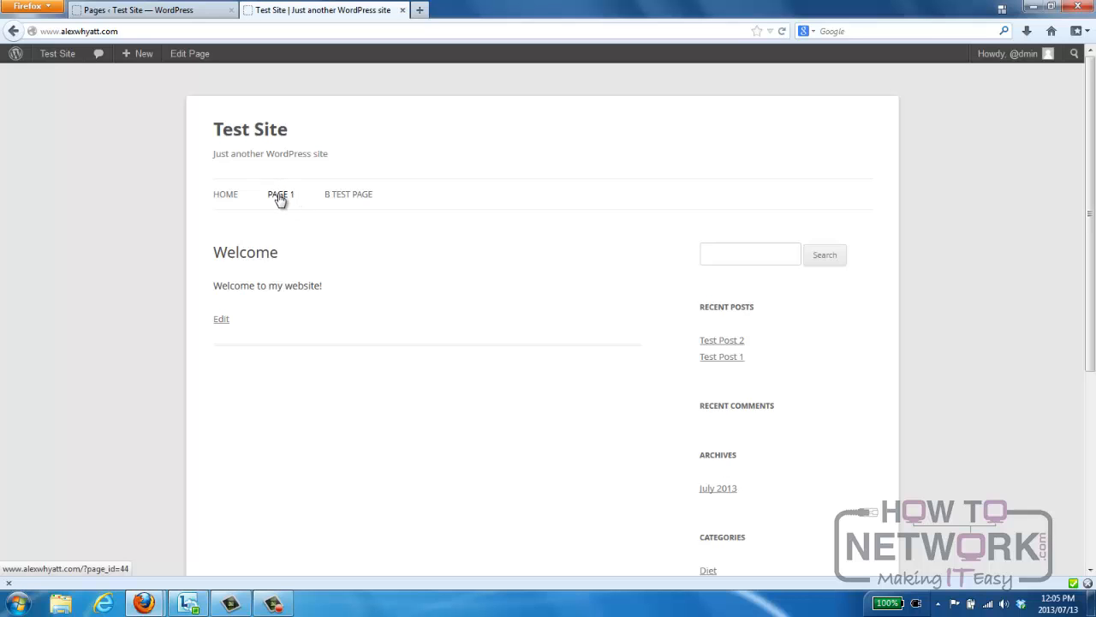
left_click(280, 196)
left_click(286, 199)
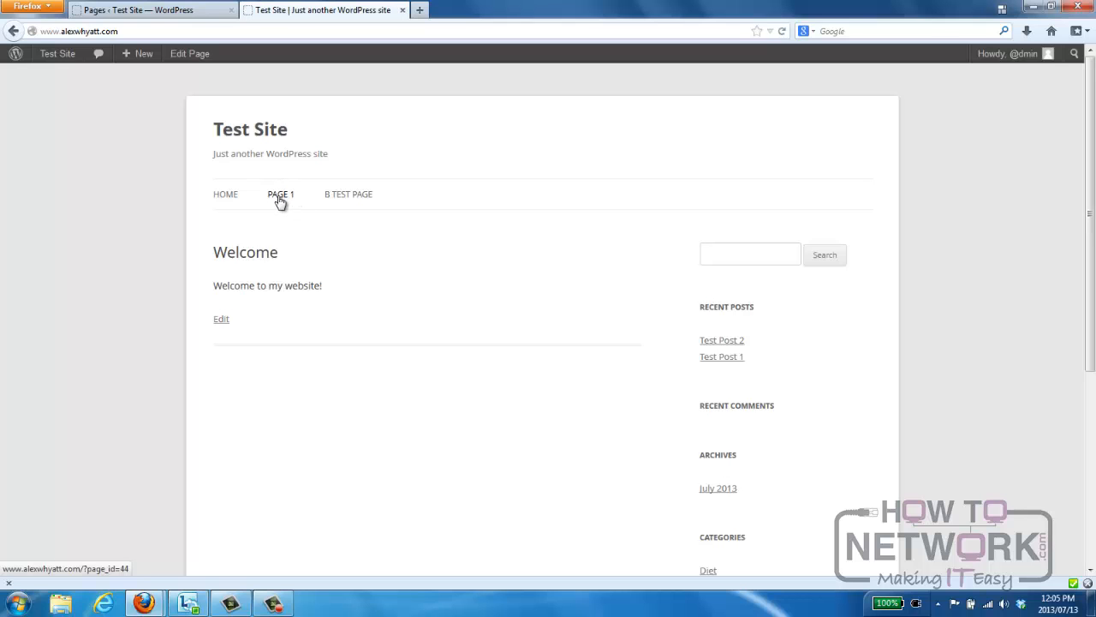